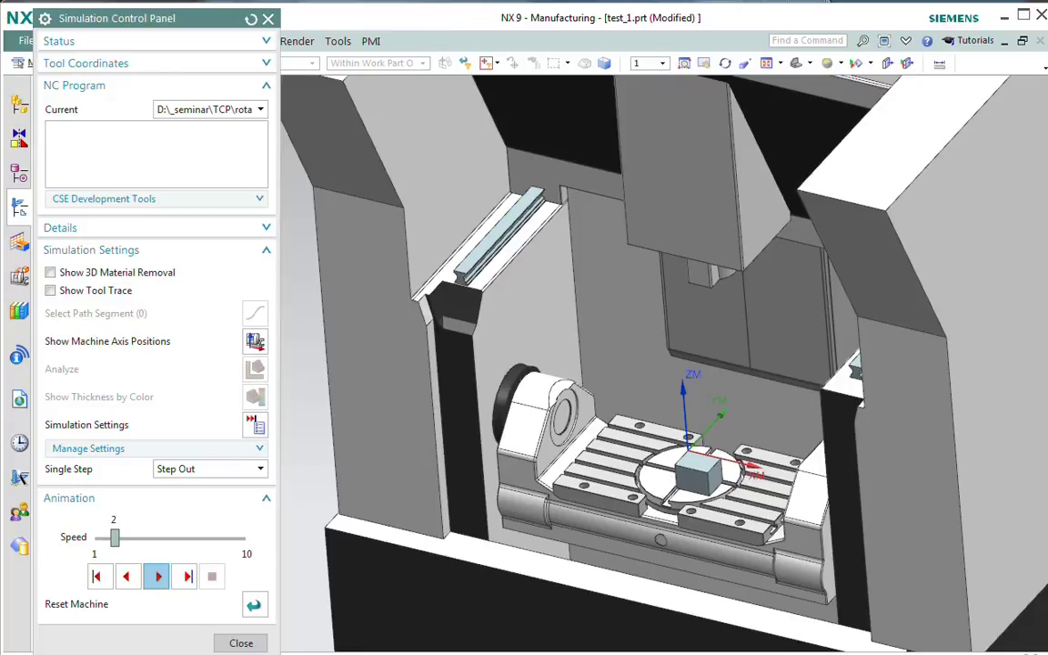
Step: Bring TCP.pdf forward and return from page 4 to page 1's table-fixed coordinate system Explanation
{"action": "key", "text": "alt+Tab"}
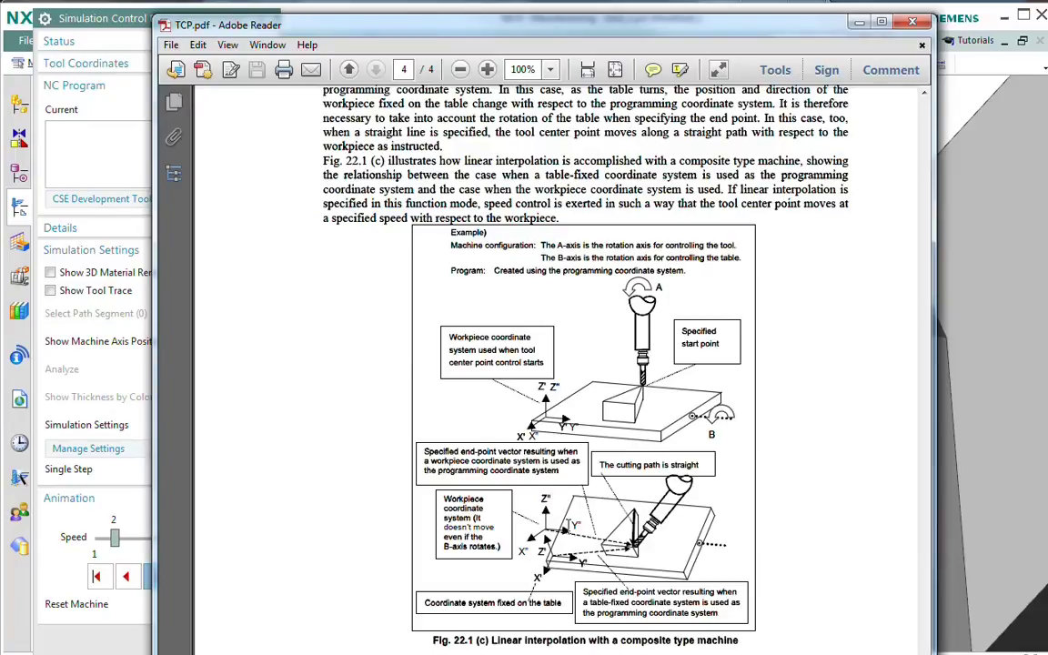
{"action": "scroll", "coordinate": [582, 509], "scroll_direction": "down", "scroll_amount": 3}
{"action": "scroll", "coordinate": [596, 526], "scroll_direction": "up", "scroll_amount": 20}
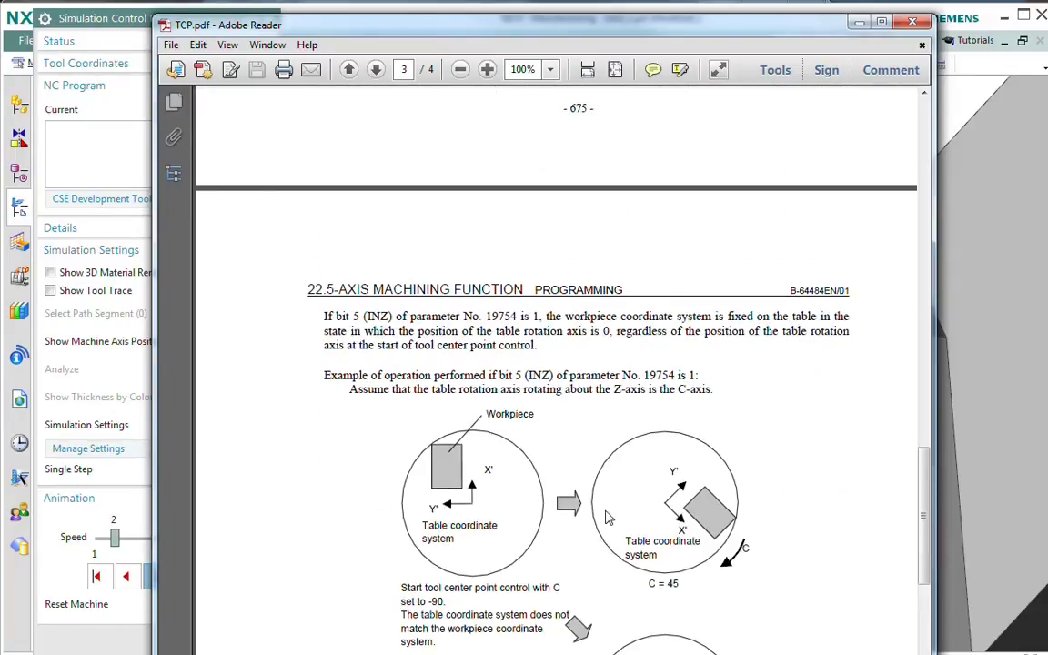
{"action": "scroll", "coordinate": [607, 453], "scroll_direction": "up", "scroll_amount": 20}
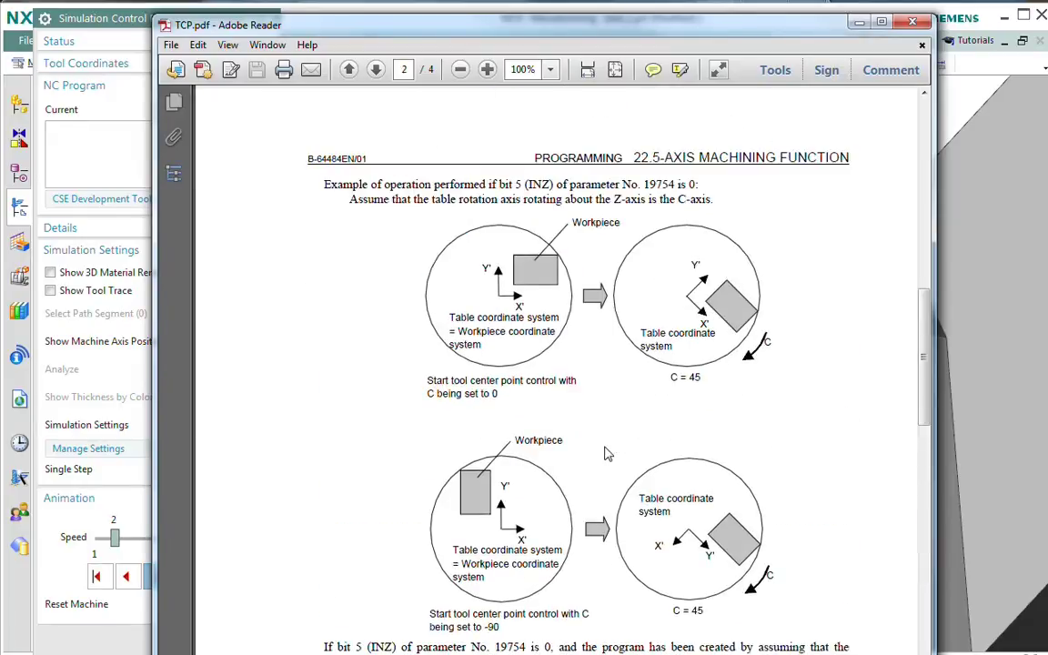
{"action": "scroll", "coordinate": [607, 453], "scroll_direction": "down", "scroll_amount": 1}
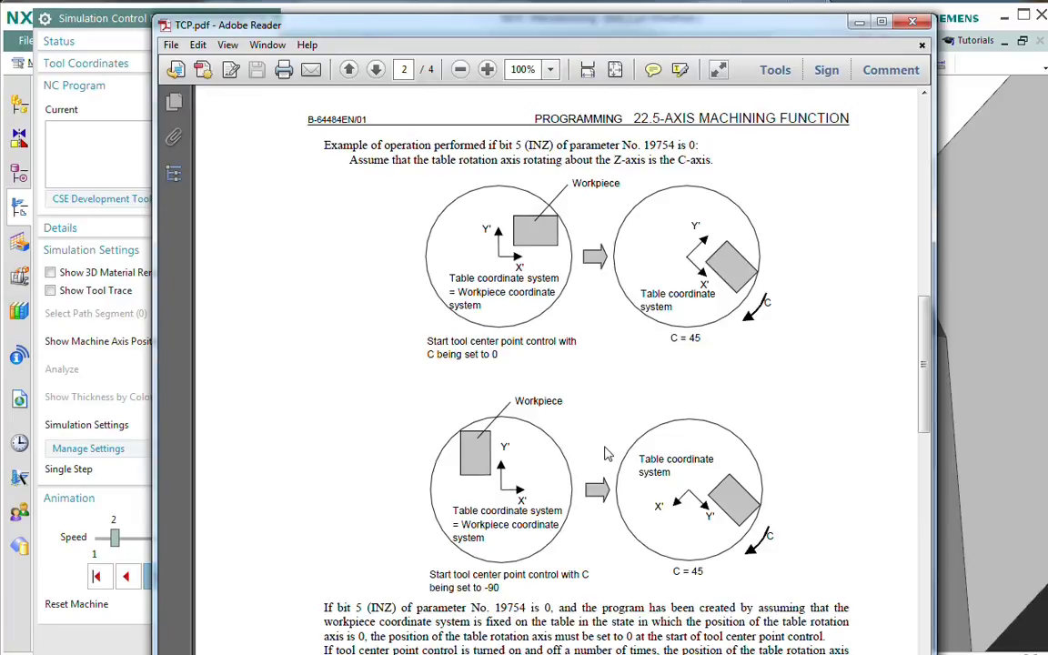
{"action": "scroll", "coordinate": [607, 453], "scroll_direction": "up", "scroll_amount": 18}
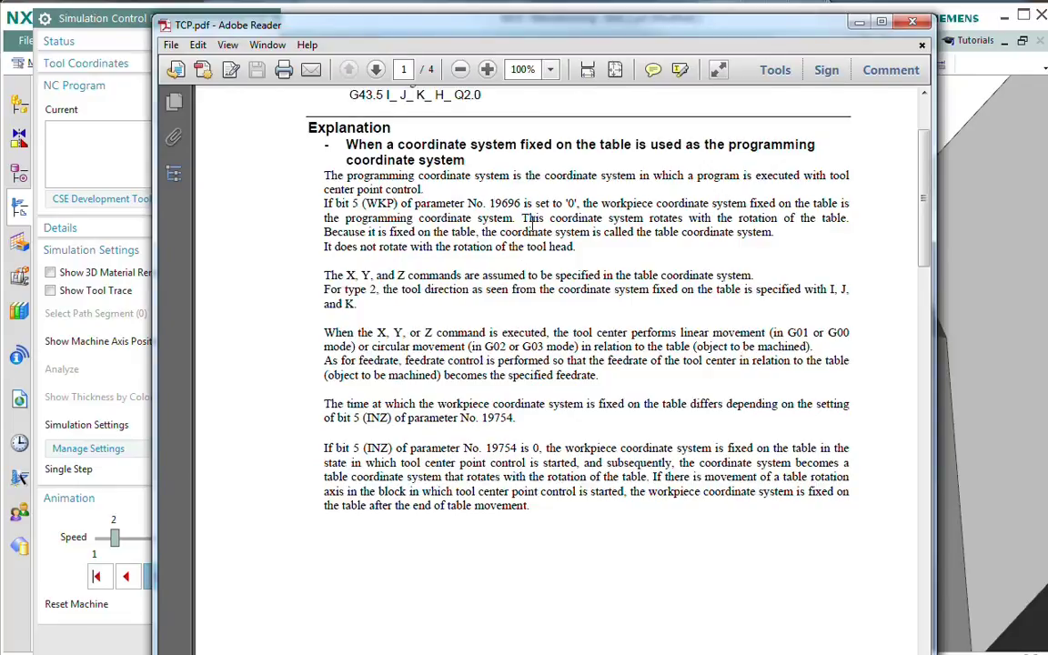
Step: Highlight the sentence explaining parameter 19696 set to 0
{"action": "left_click_drag", "start_coordinate": [491, 203], "coordinate": [792, 203]}
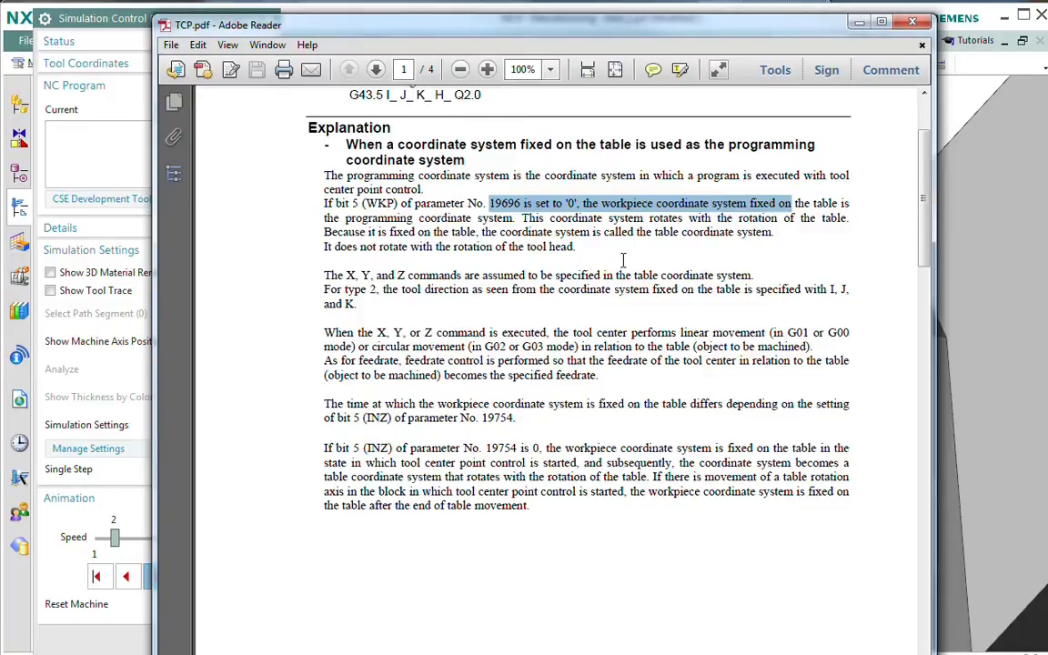
{"action": "scroll", "coordinate": [623, 261], "scroll_direction": "down", "scroll_amount": 2}
{"action": "scroll", "coordinate": [623, 261], "scroll_direction": "down", "scroll_amount": 1}
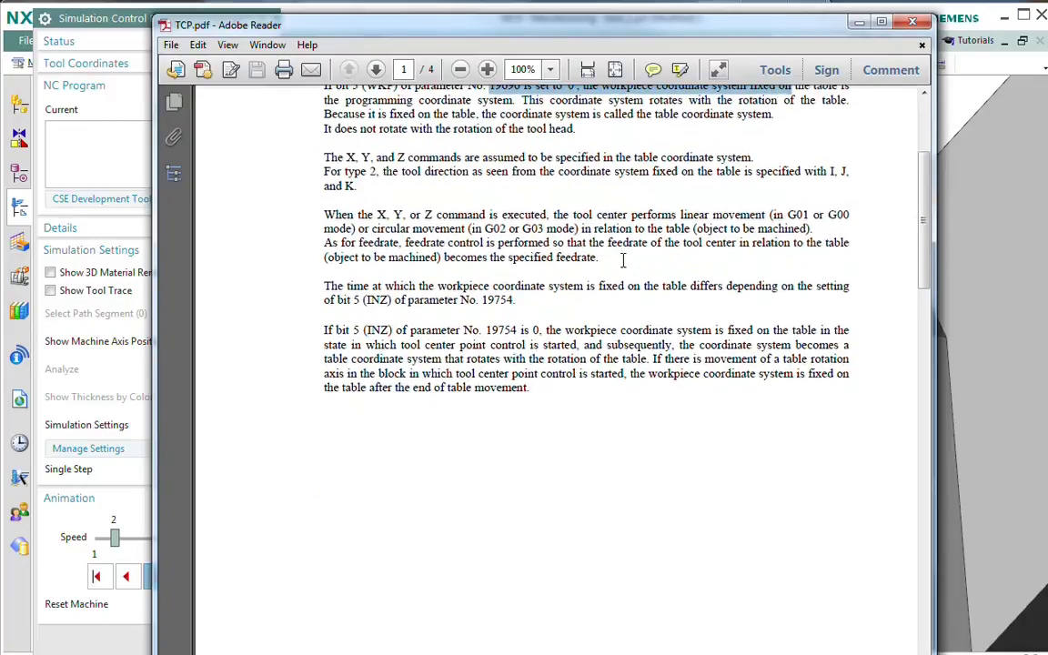
{"action": "scroll", "coordinate": [623, 261], "scroll_direction": "up", "scroll_amount": 4}
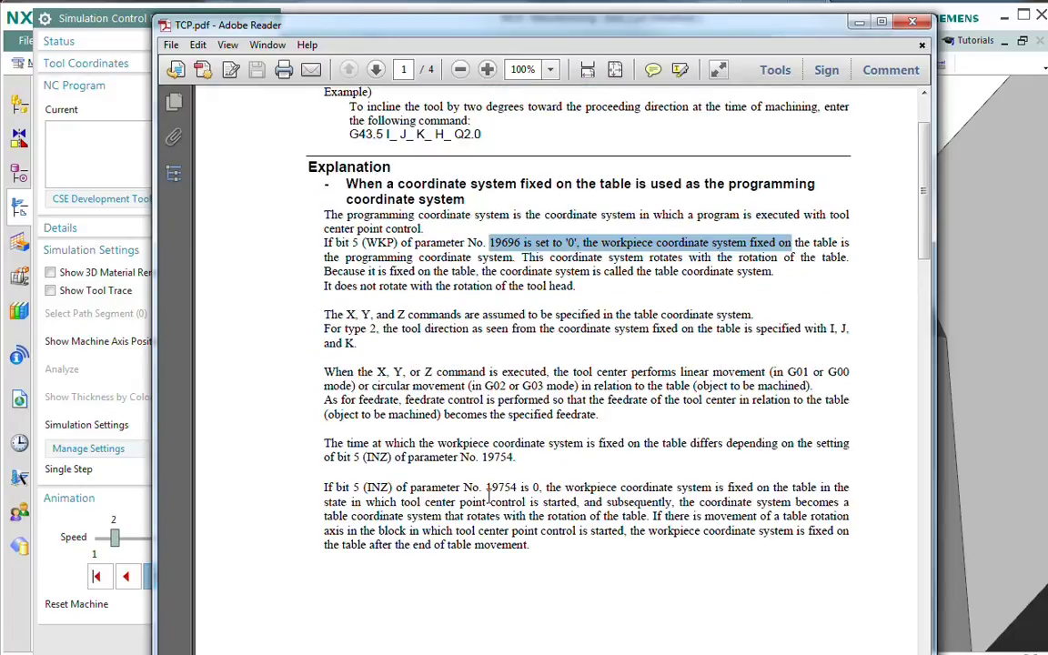
Step: Highlight the parameter 19754 phrase and move on to page 2's bit 5 = 0 diagrams
{"action": "left_click_drag", "start_coordinate": [488, 488], "coordinate": [561, 488]}
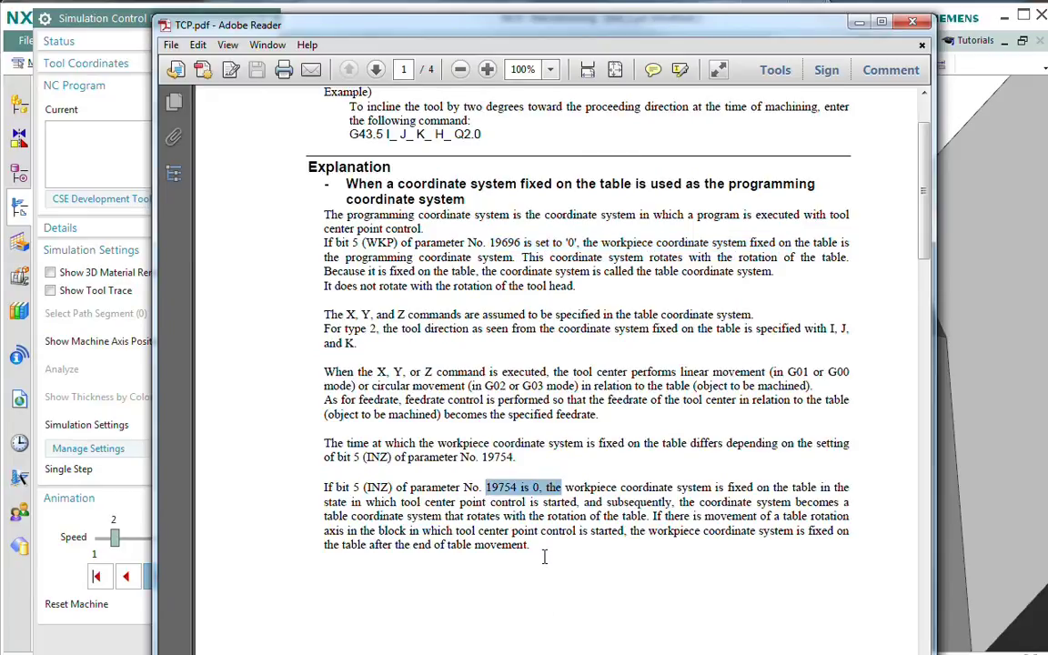
{"action": "scroll", "coordinate": [562, 529], "scroll_direction": "down", "scroll_amount": 10}
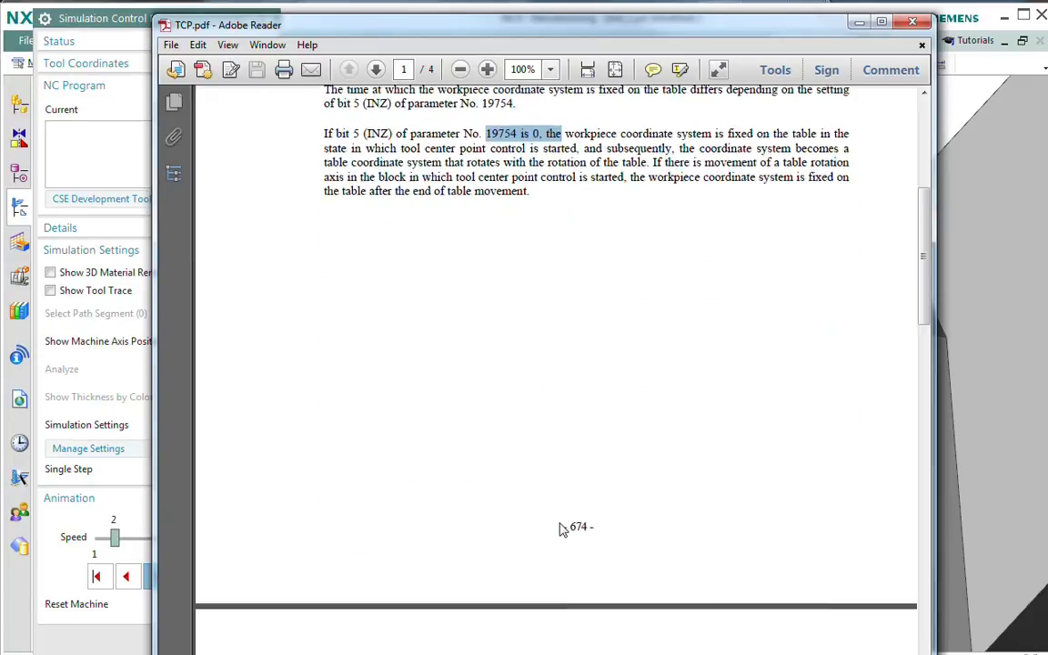
{"action": "scroll", "coordinate": [505, 473], "scroll_direction": "down", "scroll_amount": 5}
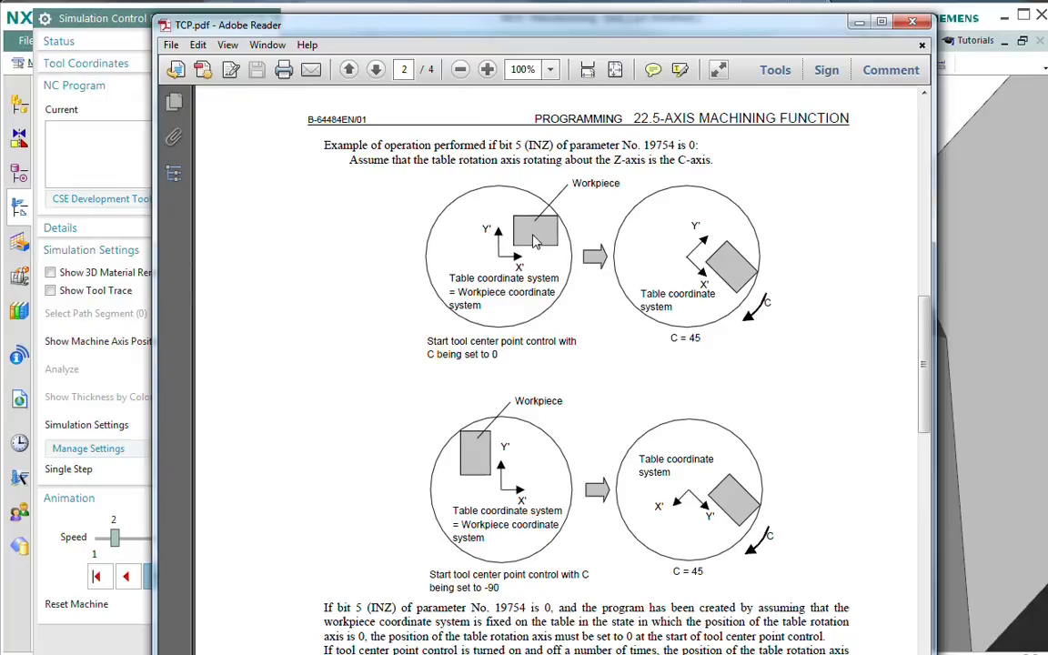
Step: Switch from the Adobe Reader manual back to the NX machine simulation
{"action": "scroll", "coordinate": [535, 240], "scroll_direction": "up", "scroll_amount": 5}
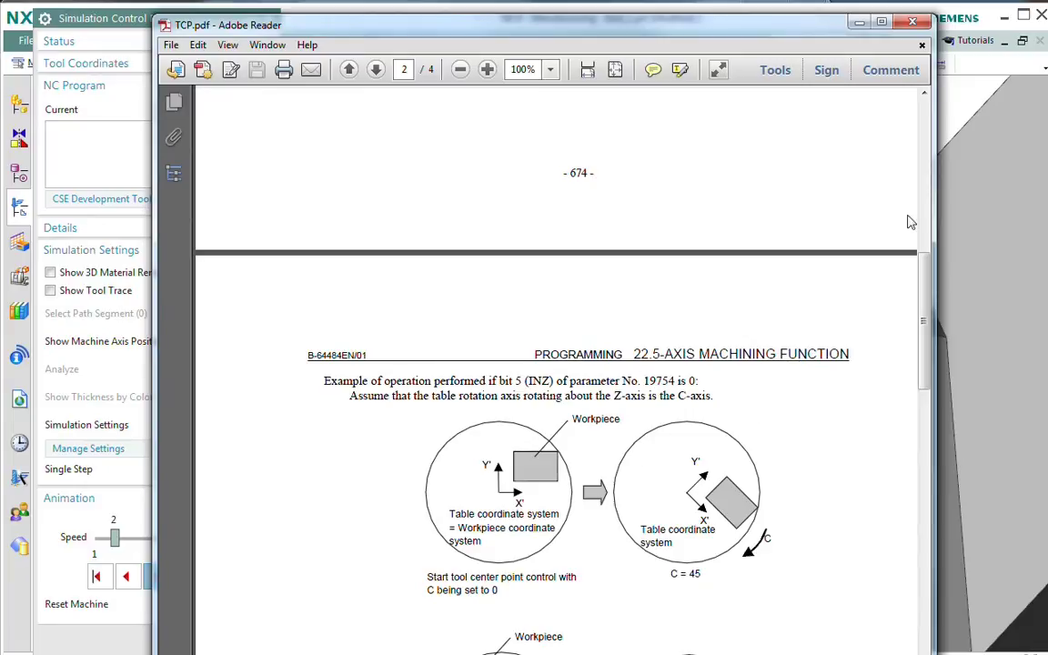
{"action": "left_click", "coordinate": [977, 188]}
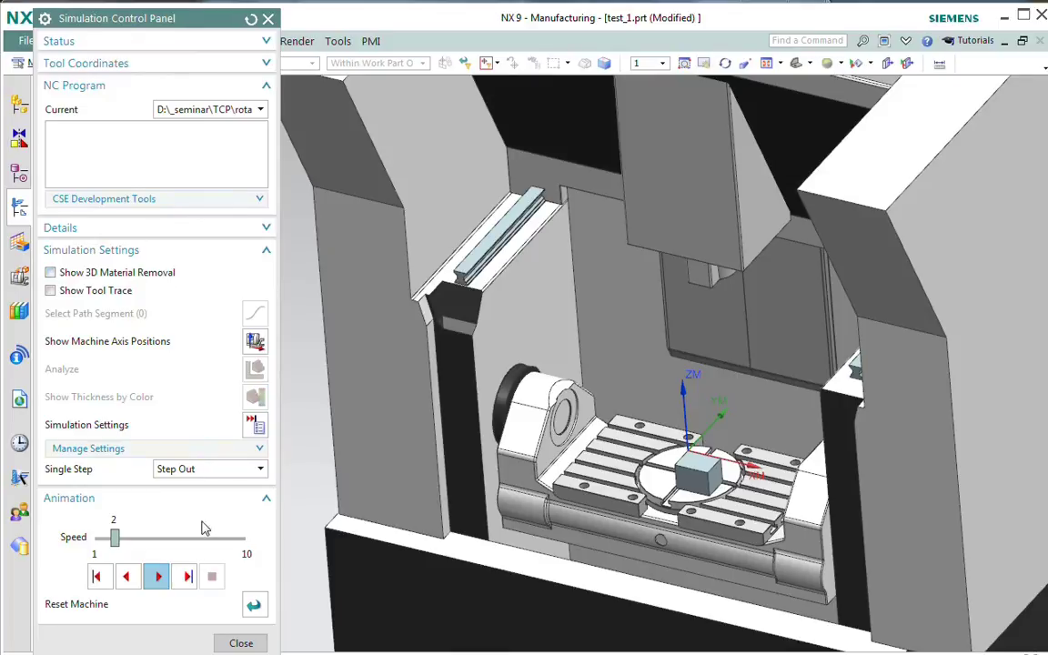
Step: Step past the tool change and C-90 table rotation to block G1 G43.4 Z1.0 H01 F200
{"action": "left_click", "coordinate": [189, 577]}
{"action": "left_click", "coordinate": [189, 576]}
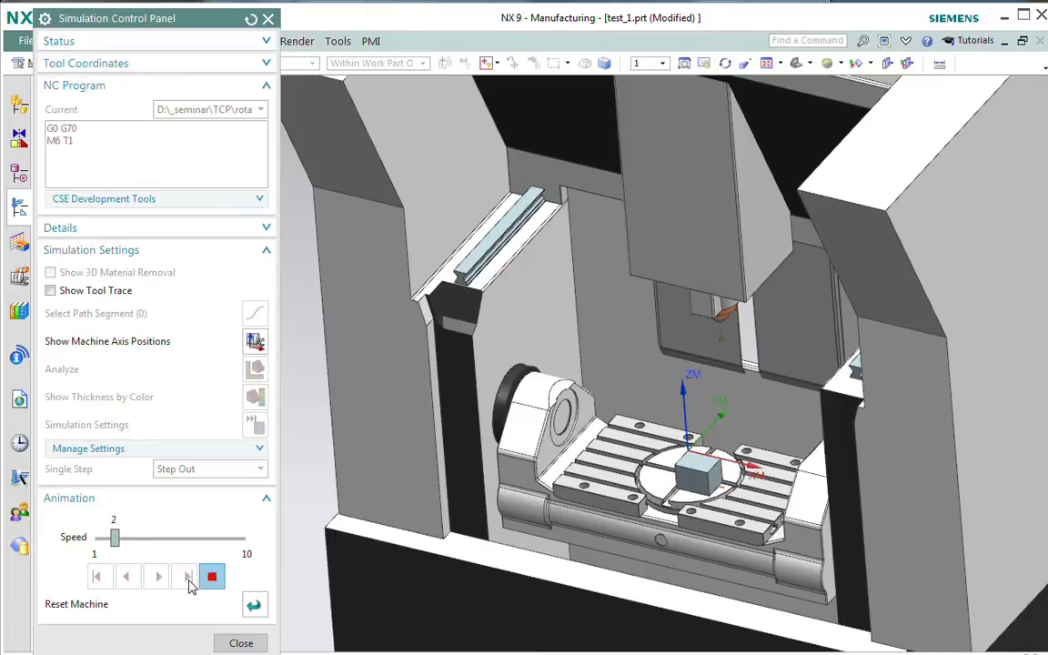
{"action": "left_click", "coordinate": [187, 576]}
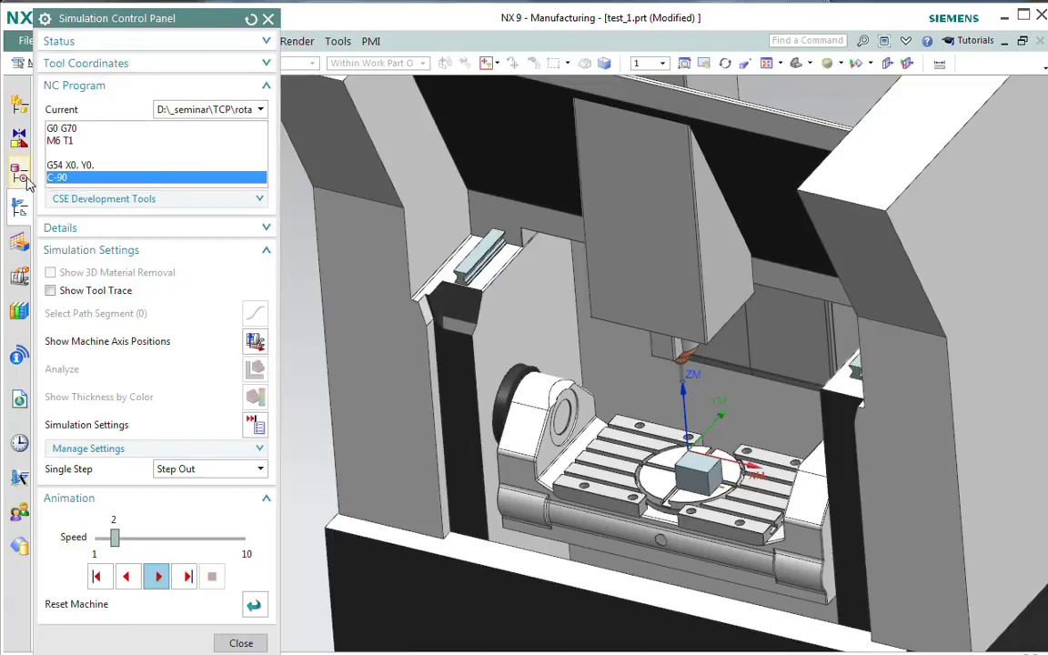
{"action": "left_click", "coordinate": [189, 576]}
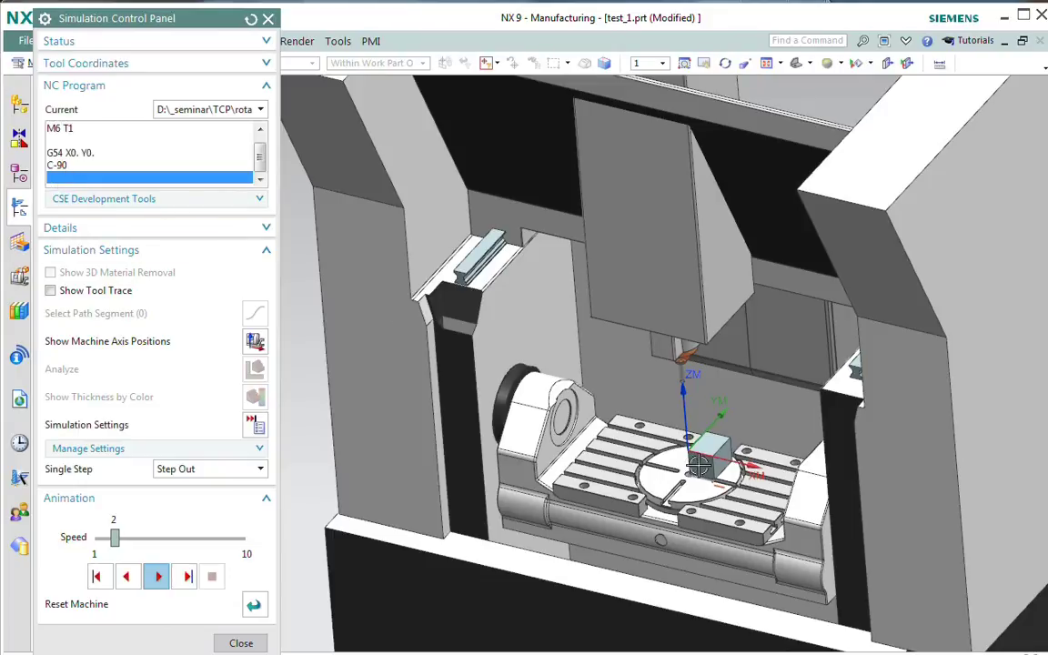
{"action": "scroll", "coordinate": [693, 464], "scroll_direction": "up", "scroll_amount": 4}
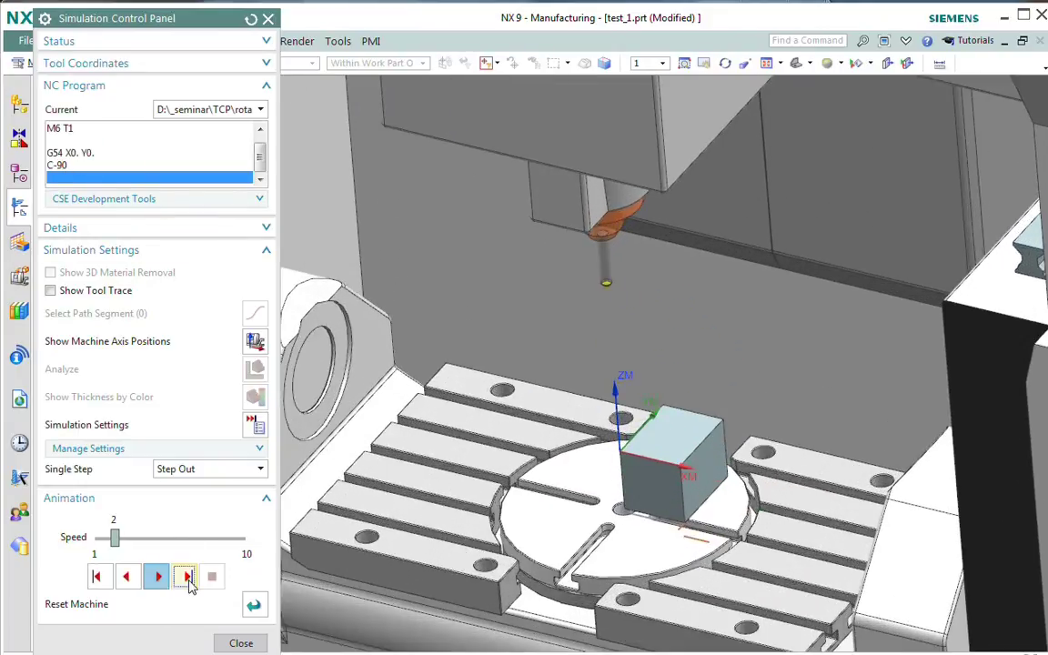
{"action": "left_click", "coordinate": [187, 576]}
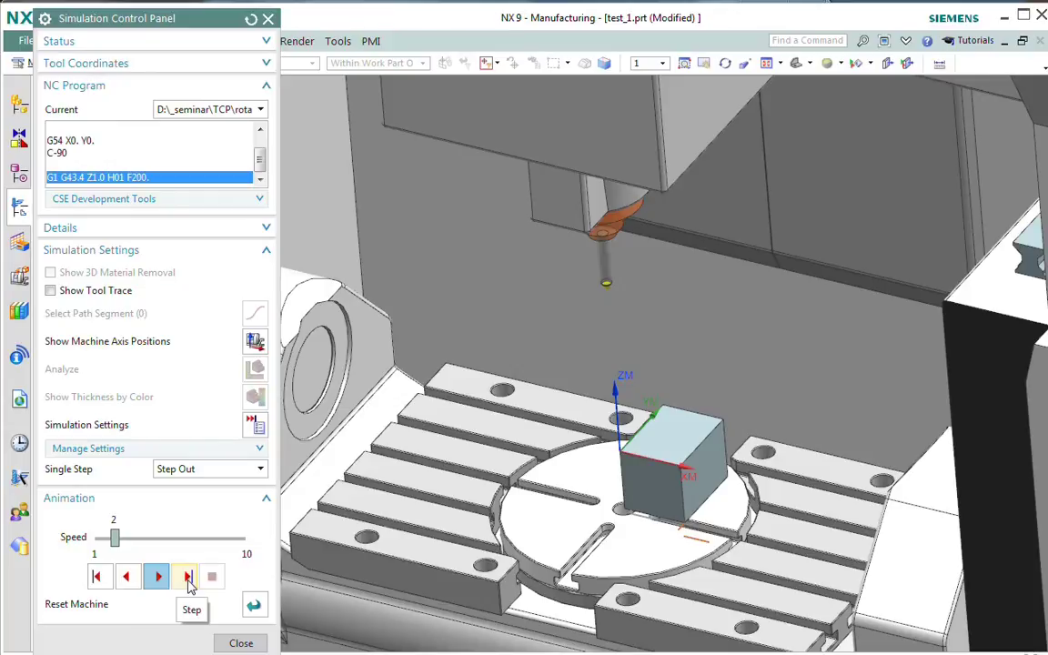
Step: Run the G43.4 Z1.0 and Z0.0 blocks, lowering the tool onto the block corner, stopping at C45
{"action": "left_click", "coordinate": [188, 577]}
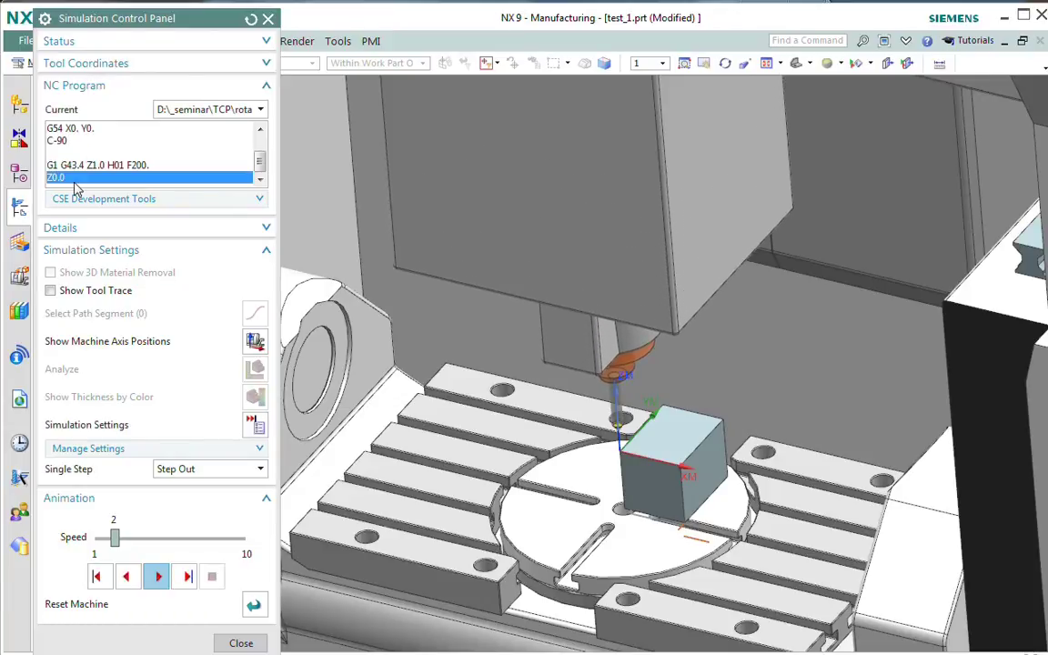
{"action": "left_click", "coordinate": [188, 577]}
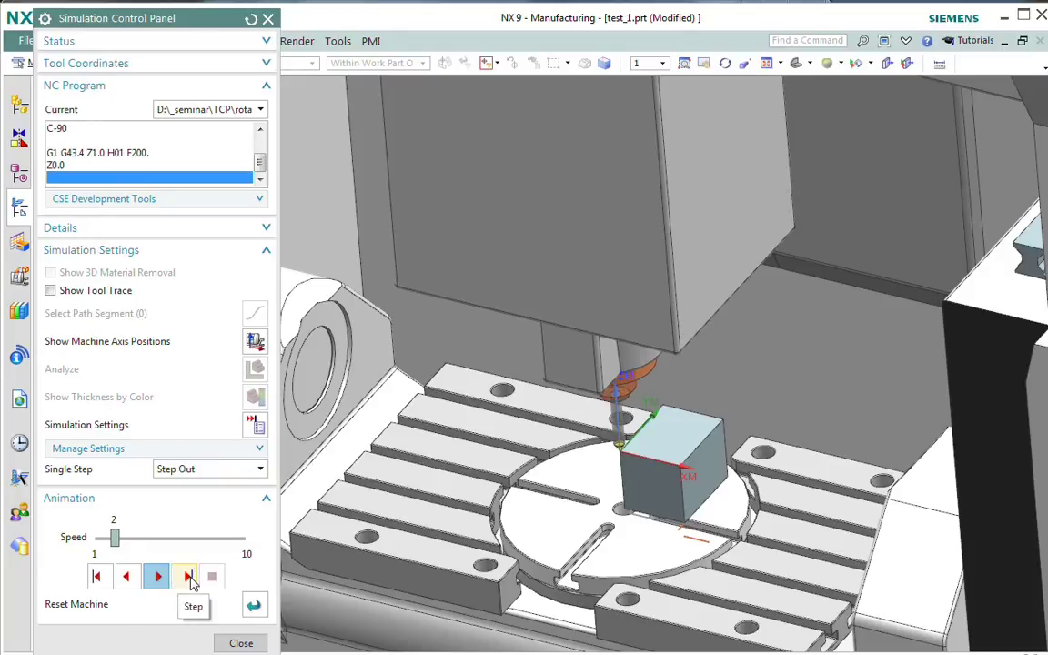
{"action": "left_click", "coordinate": [188, 577]}
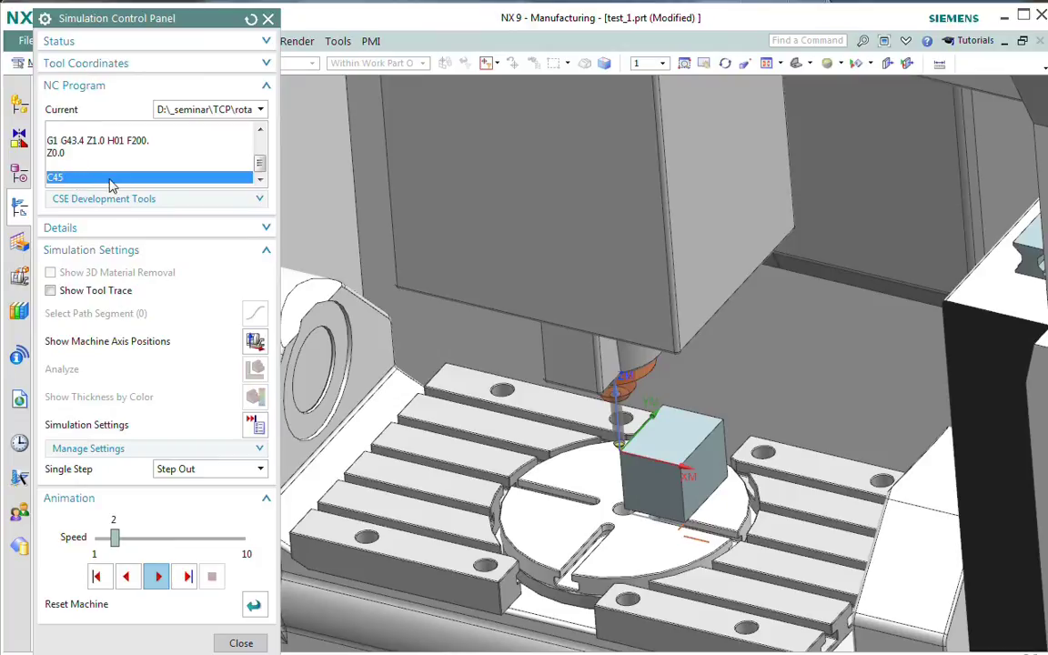
{"action": "scroll", "coordinate": [116, 175], "scroll_direction": "up", "scroll_amount": 1}
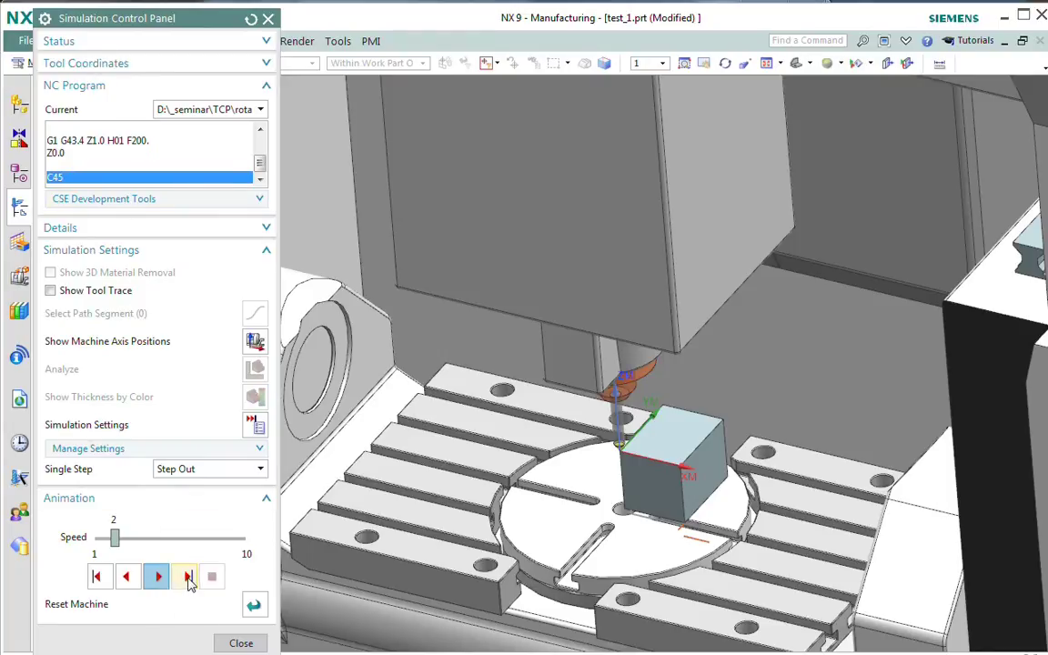
Step: Execute C45 so the table turns 45° while the tool tip holds the corner
{"action": "left_click", "coordinate": [189, 577]}
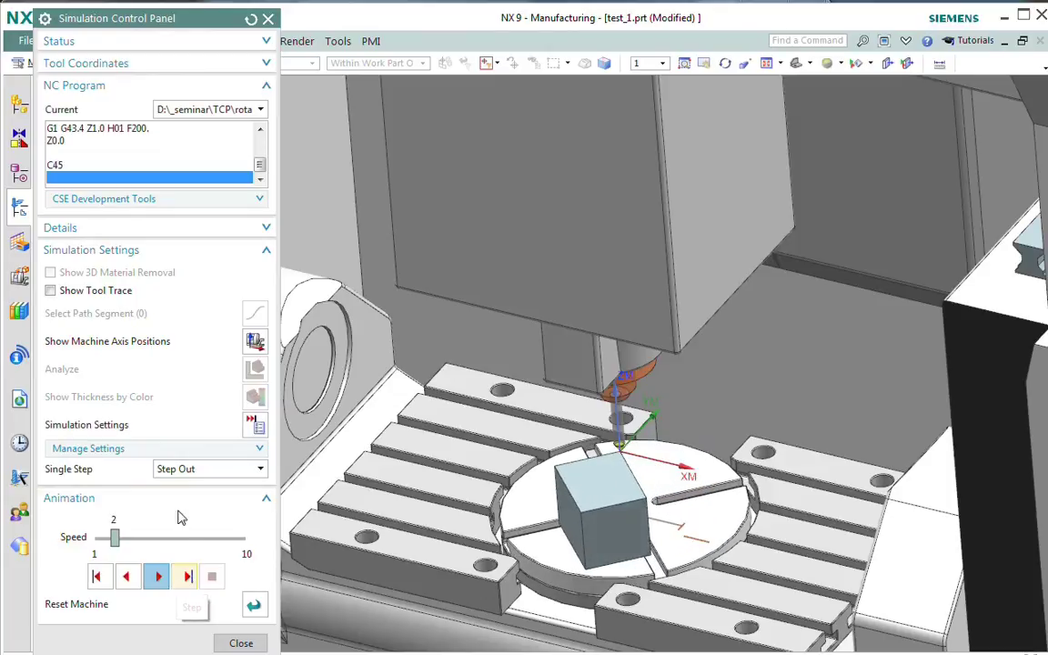
{"action": "scroll", "coordinate": [178, 162], "scroll_direction": "up", "scroll_amount": 1}
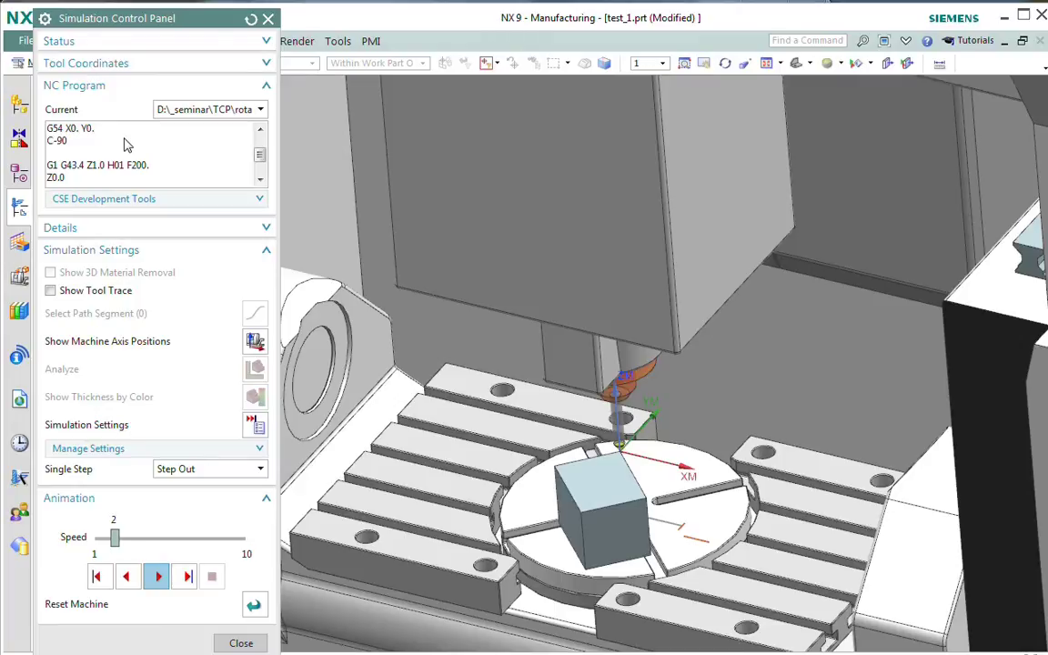
Step: Close the simulation and relaunch Simulate Machine Code File with test_1.txt as the NC program
{"action": "left_click", "coordinate": [241, 643]}
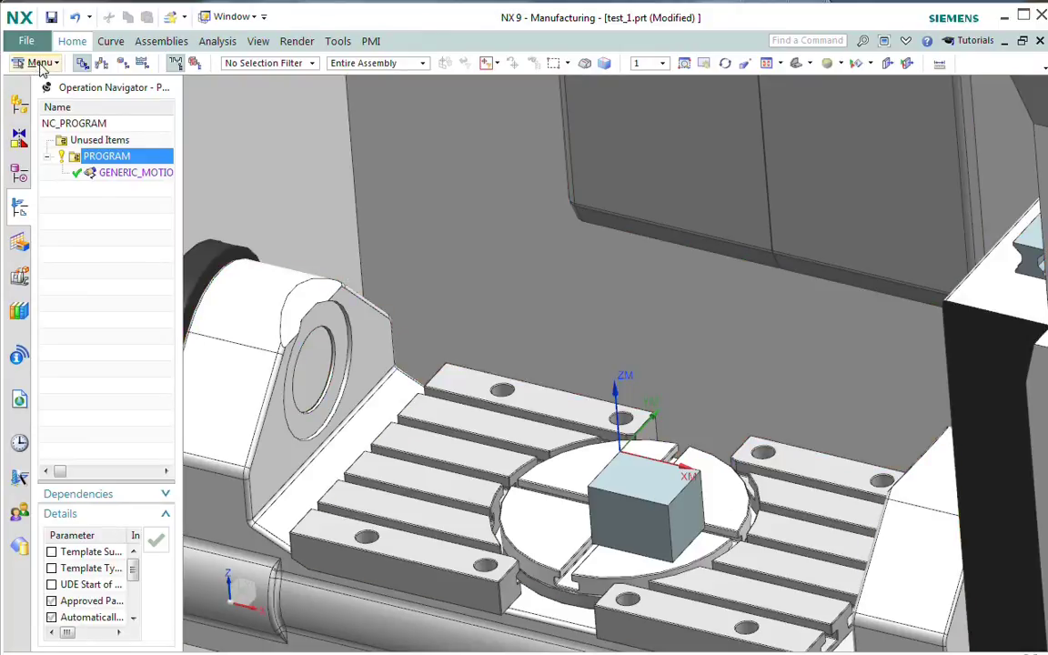
{"action": "left_click", "coordinate": [40, 66]}
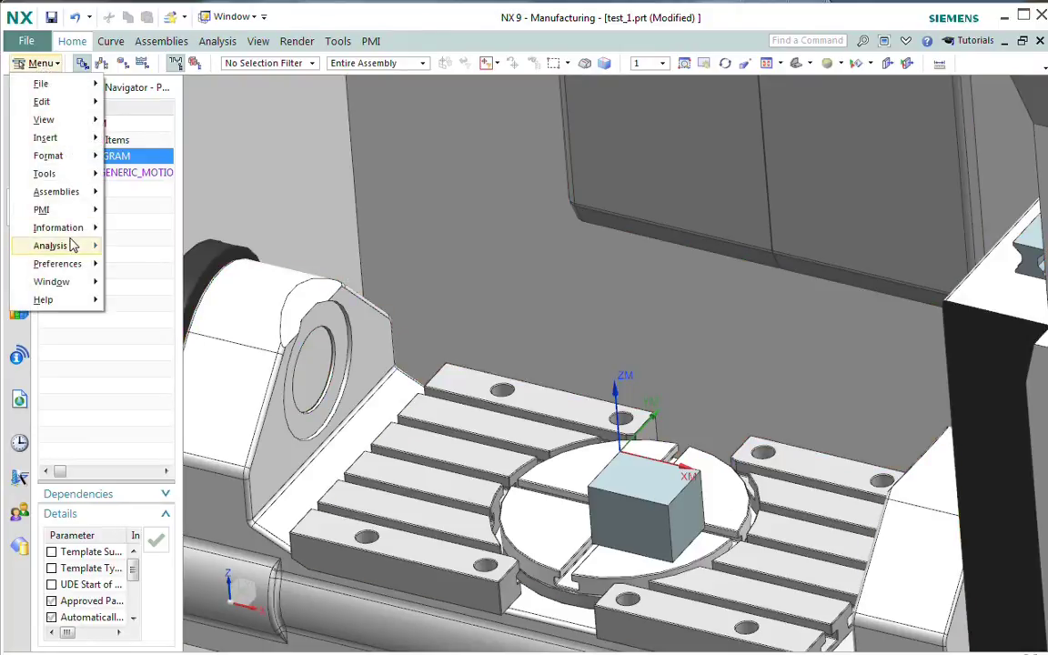
{"action": "mouse_move", "coordinate": [65, 174]}
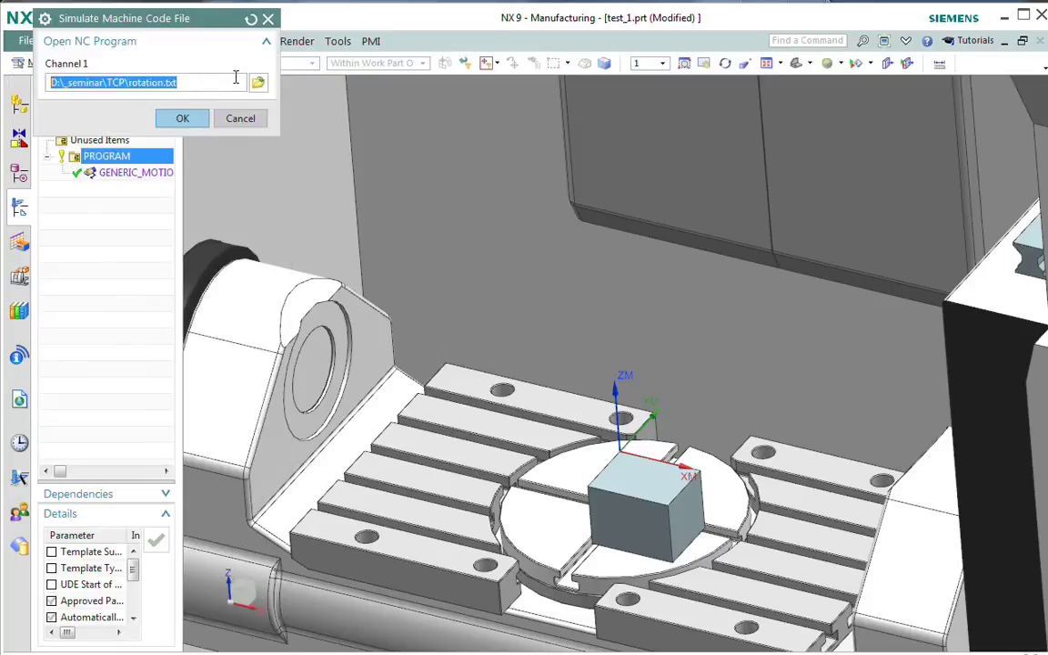
{"action": "left_click", "coordinate": [259, 84]}
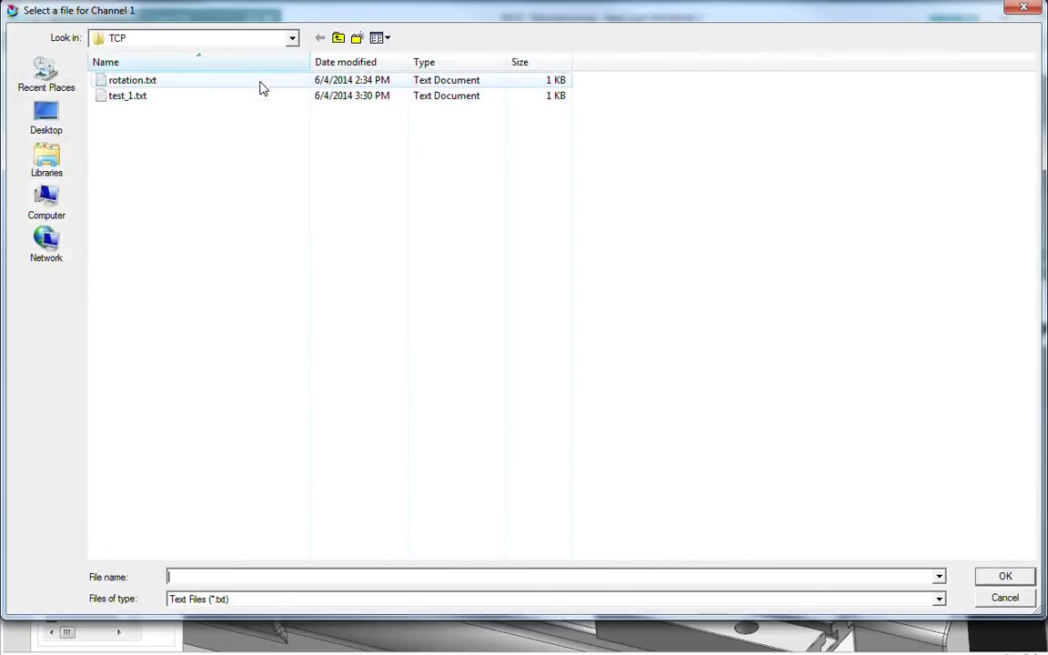
{"action": "left_click", "coordinate": [168, 97]}
{"action": "left_click", "coordinate": [988, 583]}
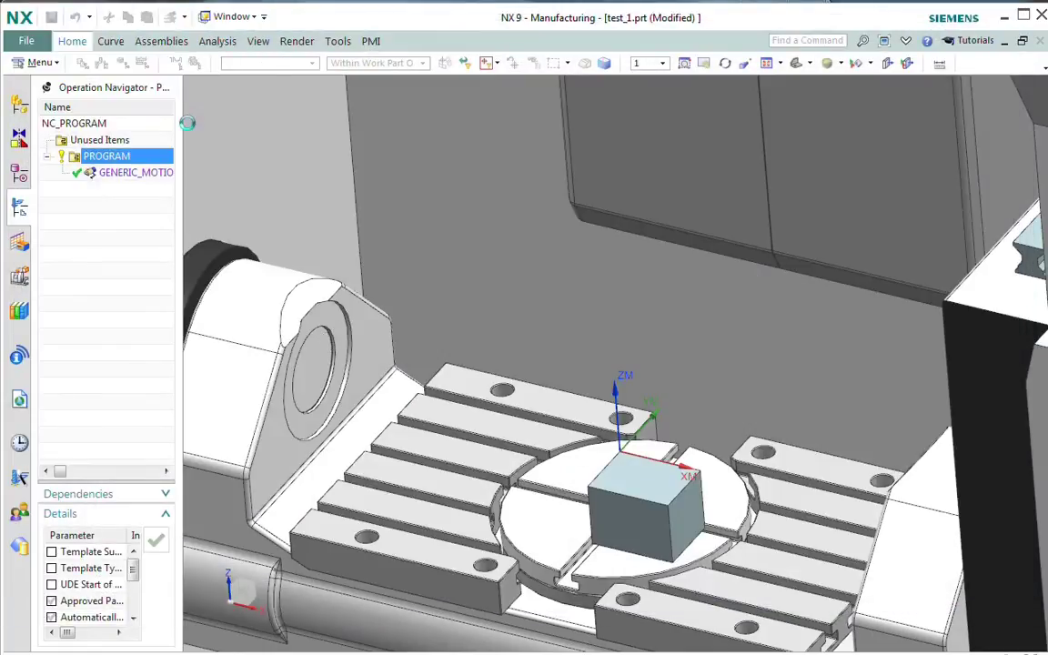
{"action": "left_click", "coordinate": [184, 122]}
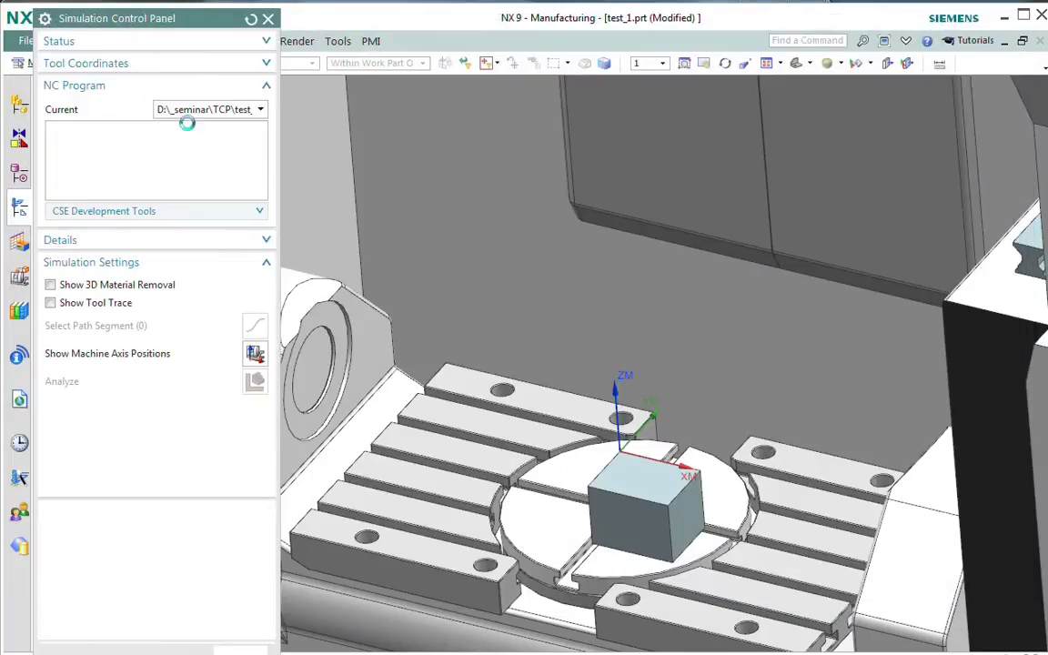
Step: Show machine axis positions at top right, then play and stop the test_1.txt program
{"action": "left_click", "coordinate": [256, 356]}
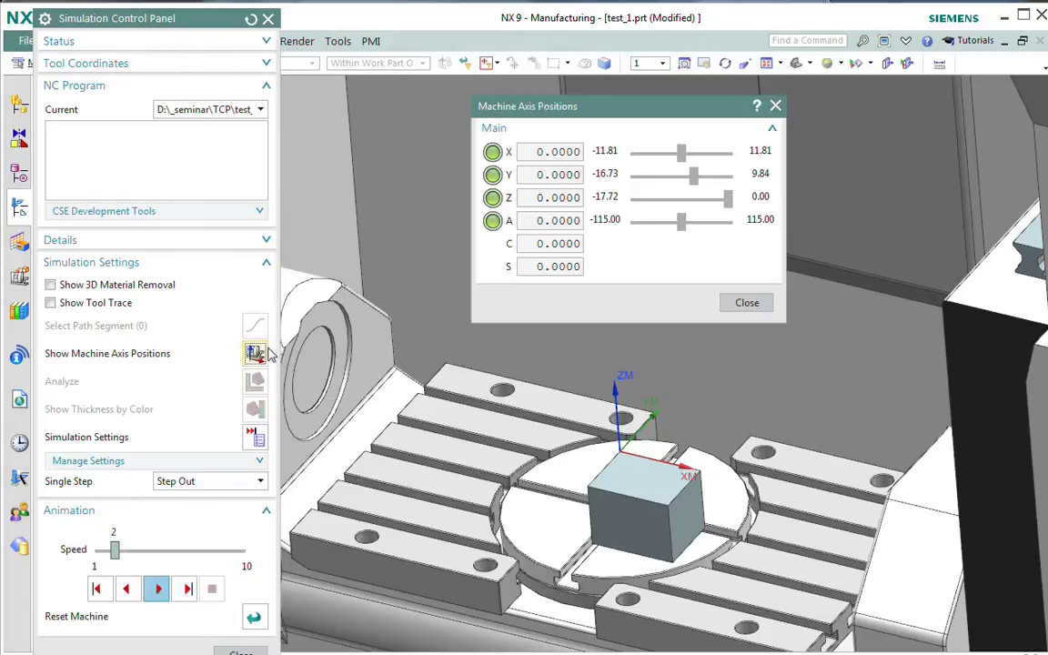
{"action": "left_click_drag", "start_coordinate": [583, 110], "coordinate": [824, 19]}
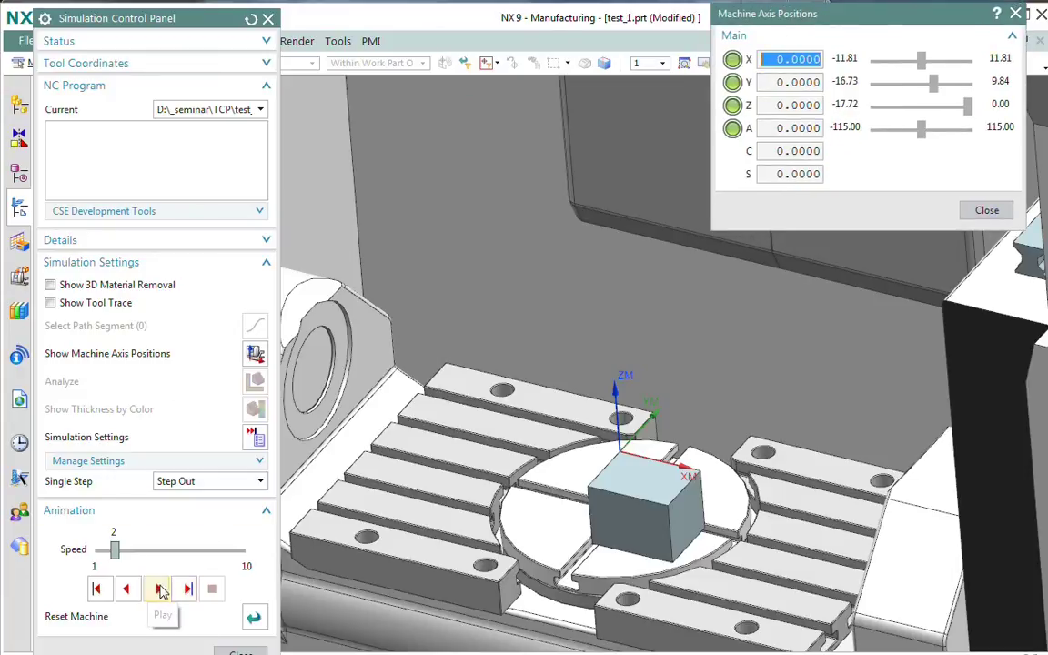
{"action": "left_click", "coordinate": [159, 587]}
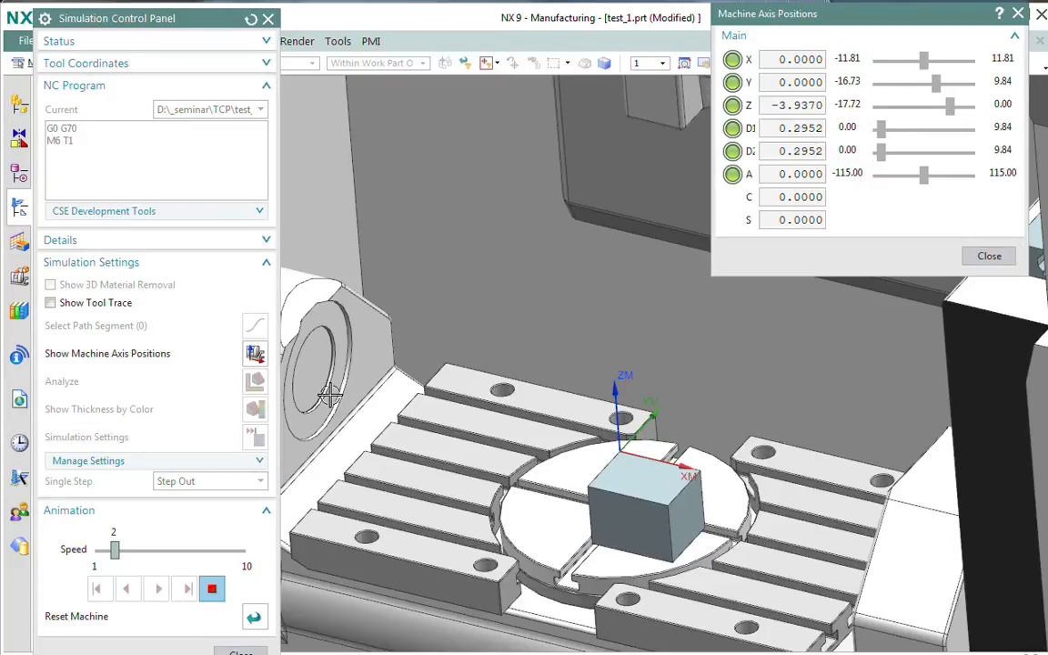
{"action": "left_click_drag", "start_coordinate": [859, 13], "coordinate": [953, 20]}
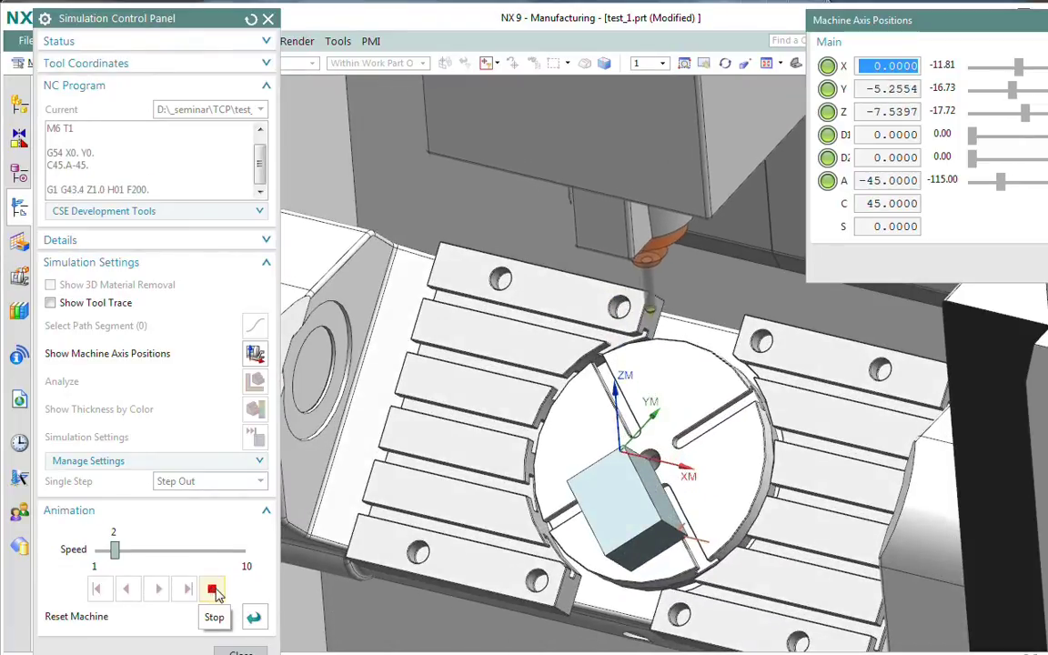
{"action": "left_click", "coordinate": [213, 591]}
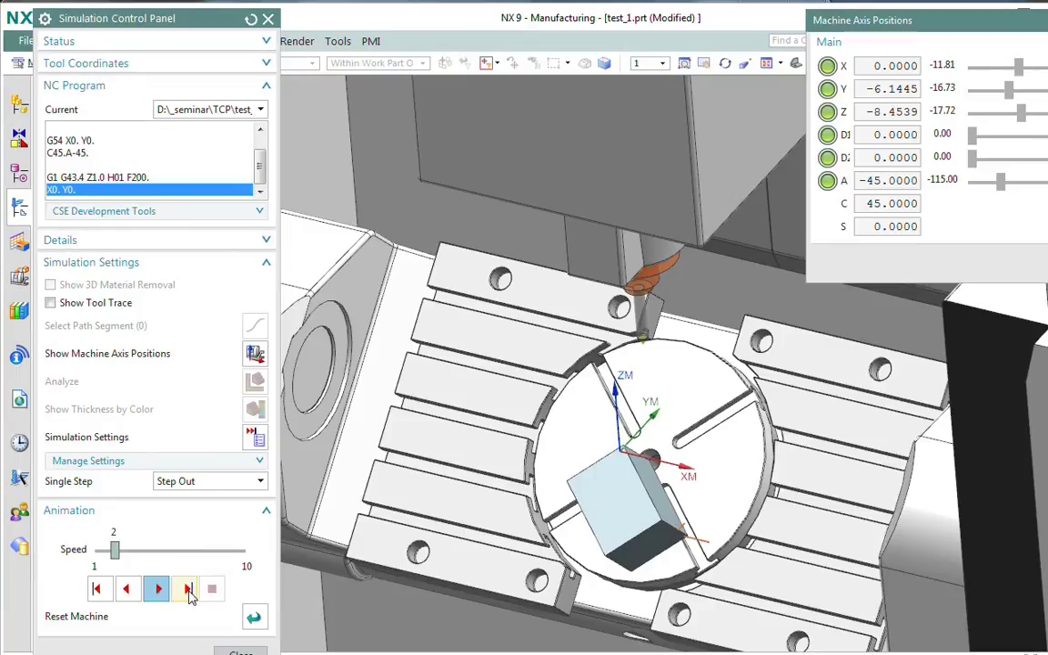
Step: Step two blocks to Z0.0, bringing the tool onto the block corner at A-45, C45
{"action": "left_click", "coordinate": [189, 590]}
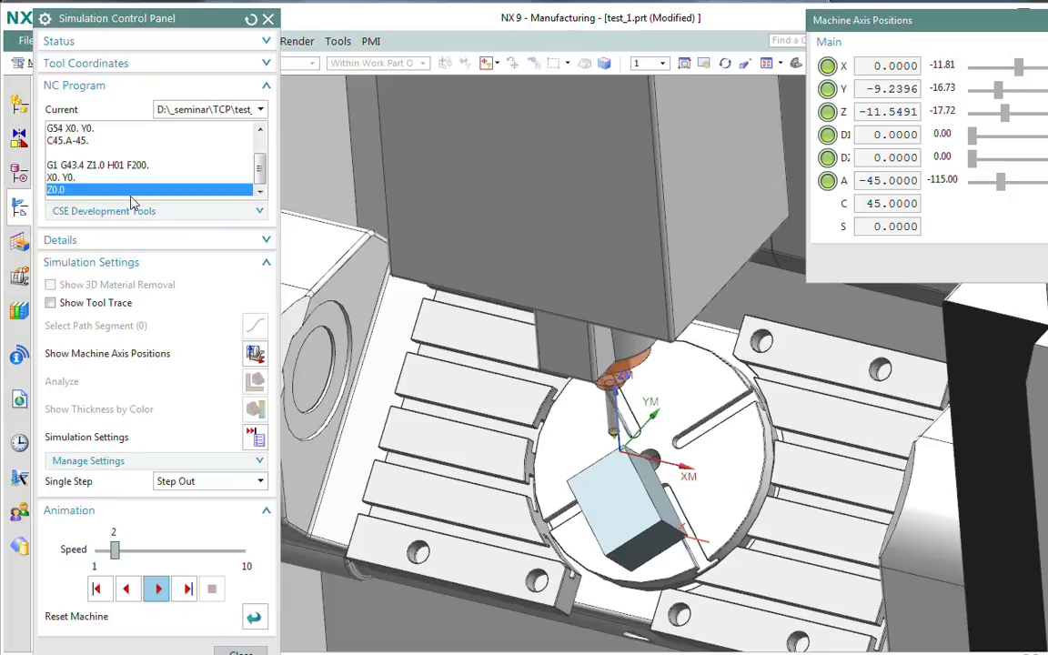
{"action": "left_click", "coordinate": [188, 589]}
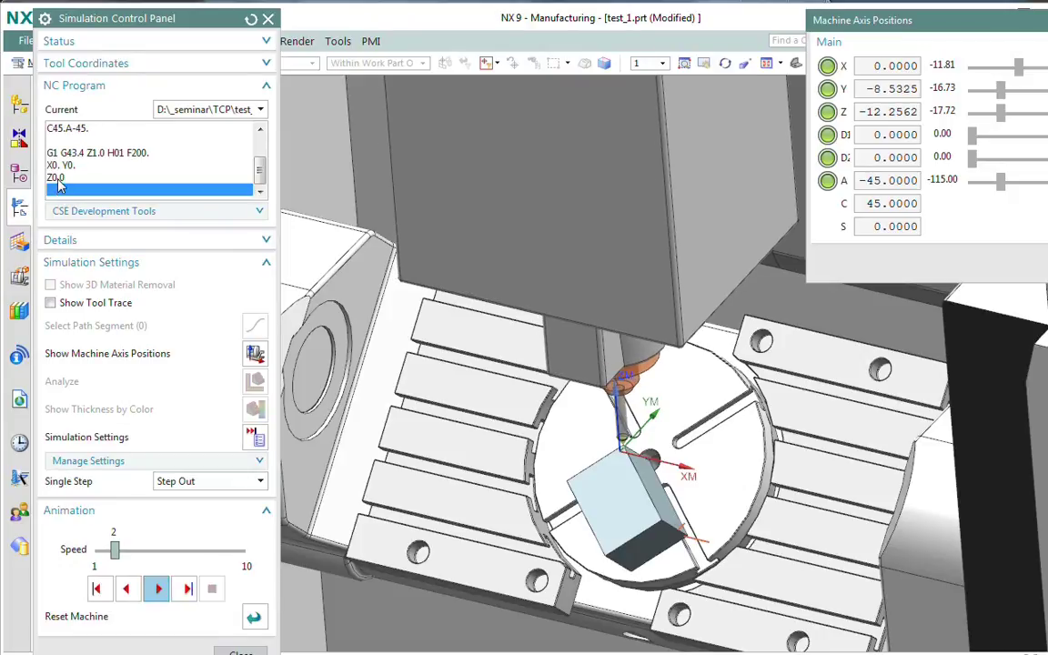
{"action": "scroll", "coordinate": [612, 435], "scroll_direction": "up", "scroll_amount": 5}
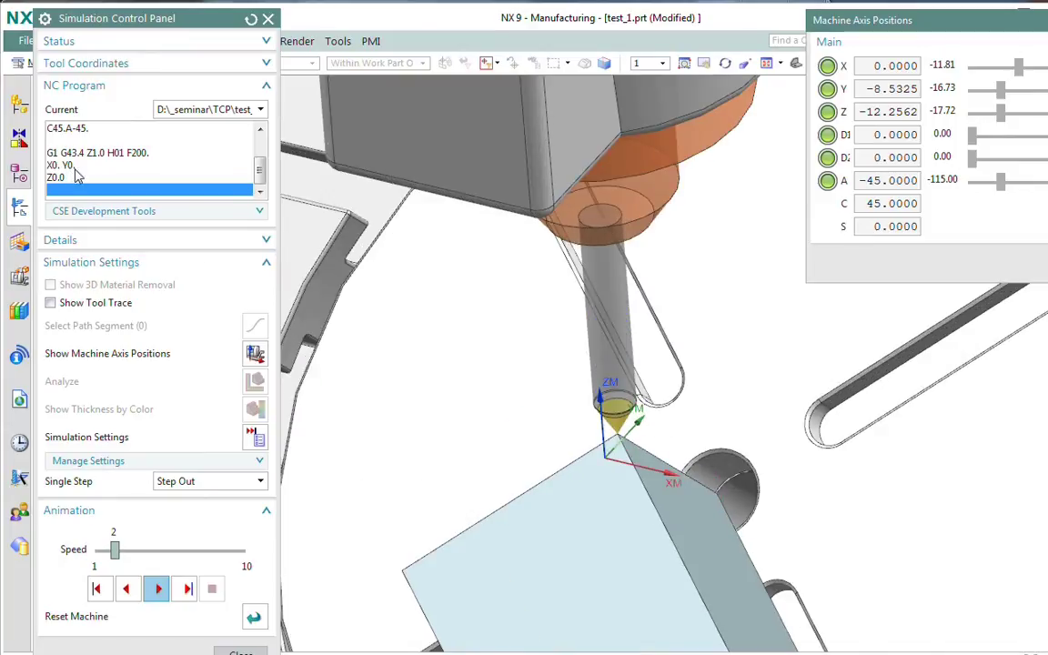
{"action": "scroll", "coordinate": [615, 436], "scroll_direction": "down", "scroll_amount": 2}
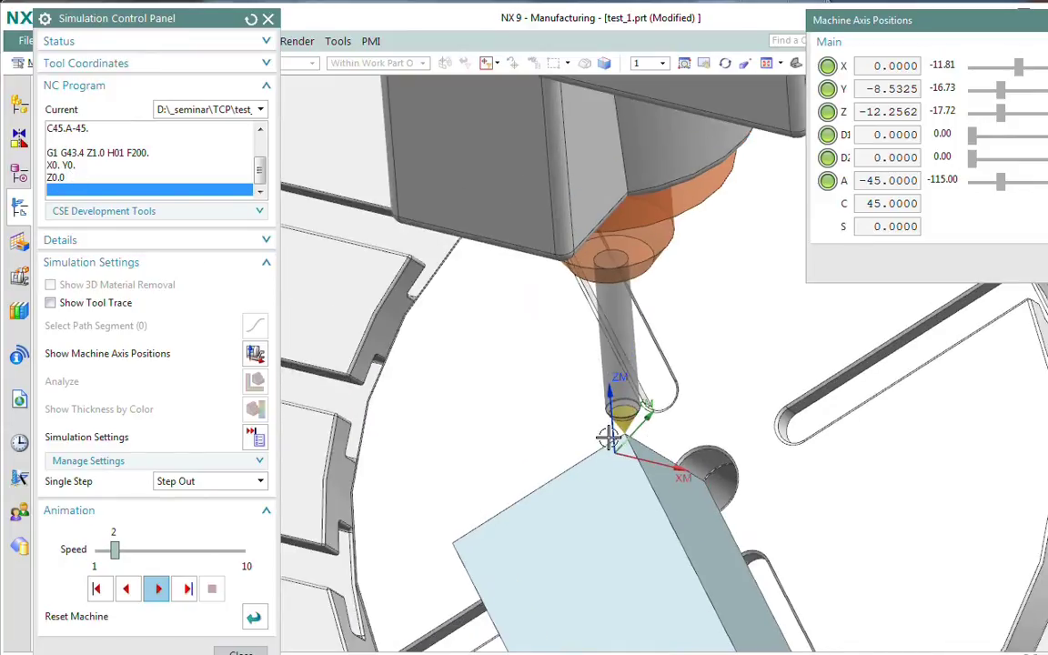
{"action": "scroll", "coordinate": [615, 437], "scroll_direction": "up", "scroll_amount": 1}
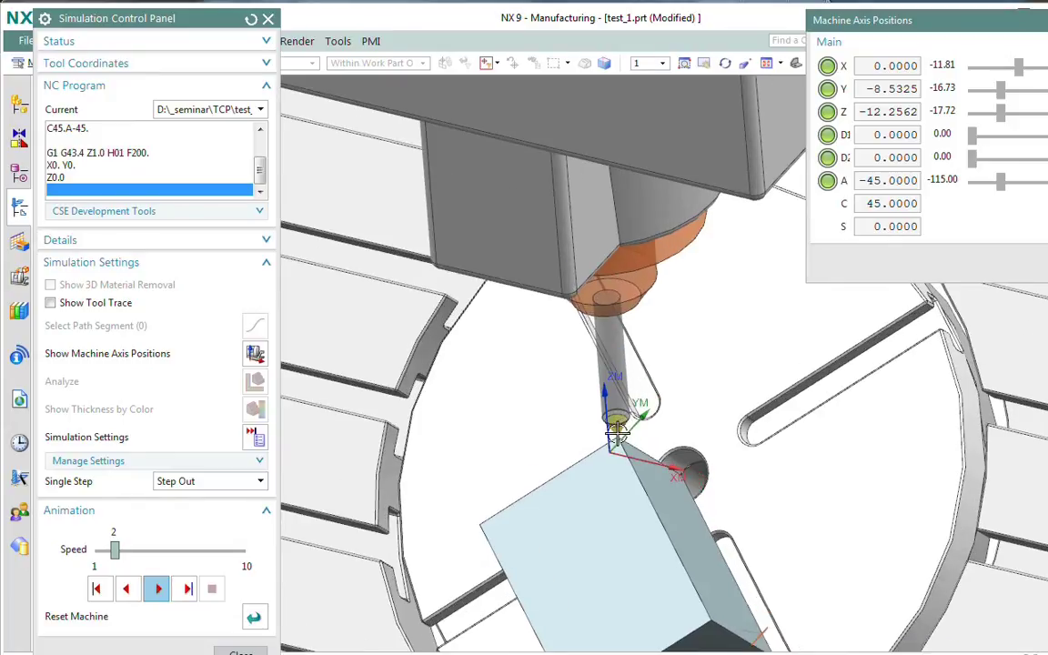
{"action": "scroll", "coordinate": [615, 436], "scroll_direction": "down", "scroll_amount": 3}
{"action": "scroll", "coordinate": [615, 428], "scroll_direction": "up", "scroll_amount": 2}
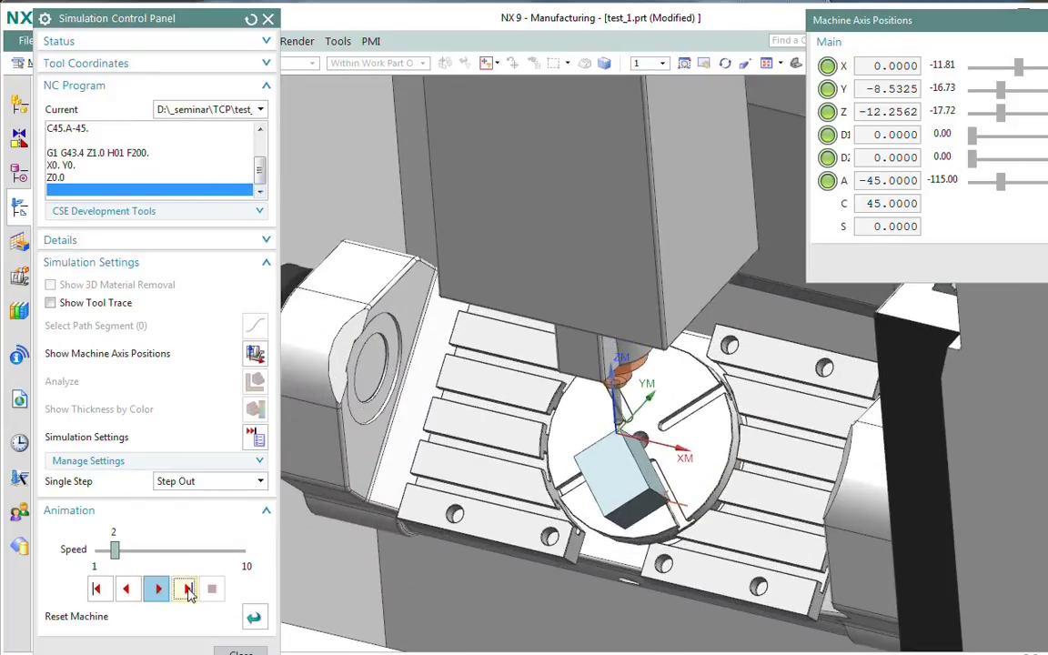
Step: Step through blocks X4. C-45., Y-3 C-135., X0. A-30. C-215. and Y0. A-10. C-305
{"action": "left_click", "coordinate": [187, 589]}
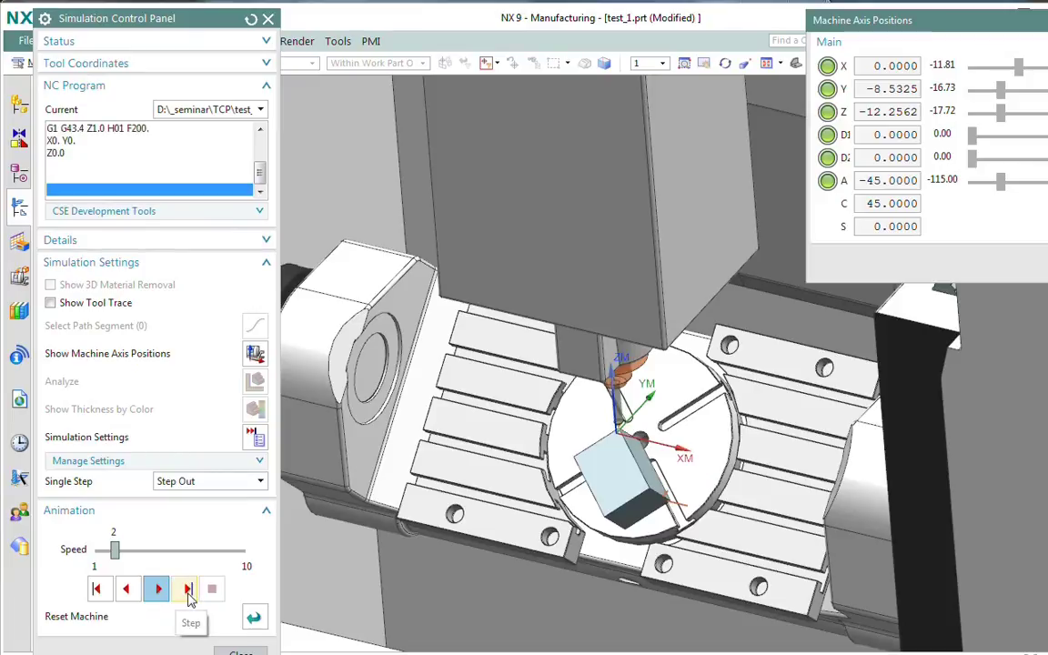
{"action": "left_click", "coordinate": [188, 589]}
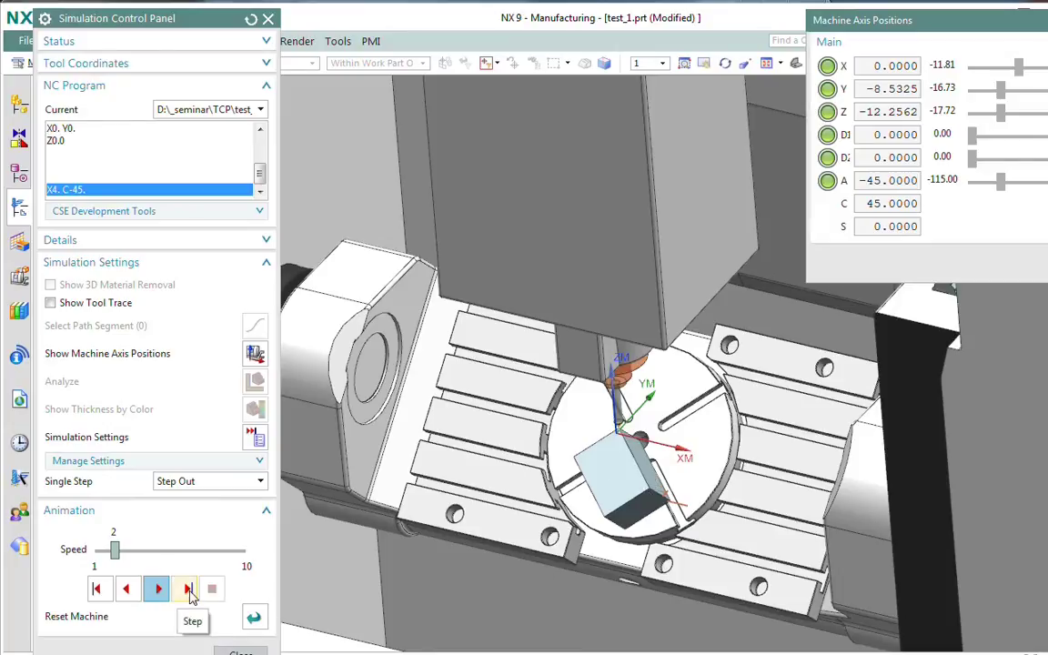
{"action": "left_click", "coordinate": [188, 590]}
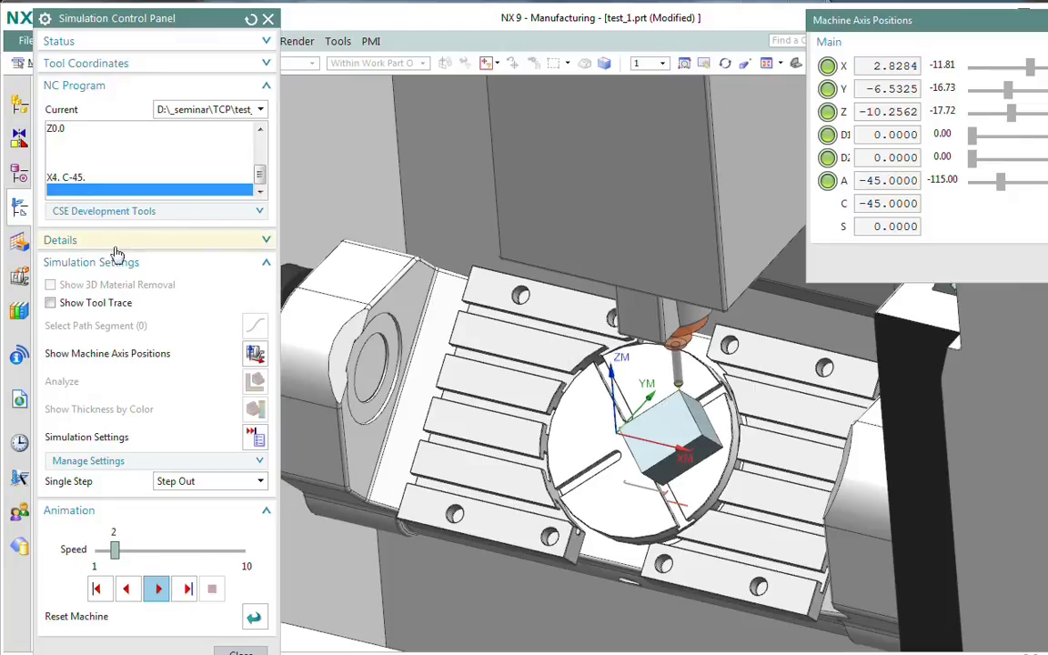
{"action": "left_click", "coordinate": [188, 588]}
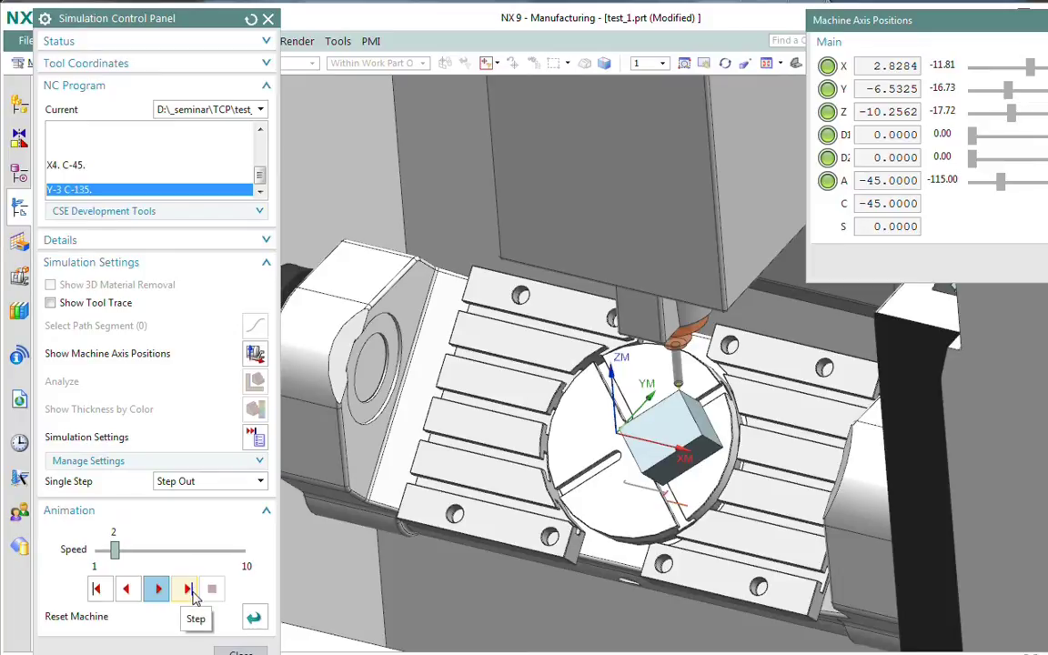
{"action": "left_click", "coordinate": [189, 590]}
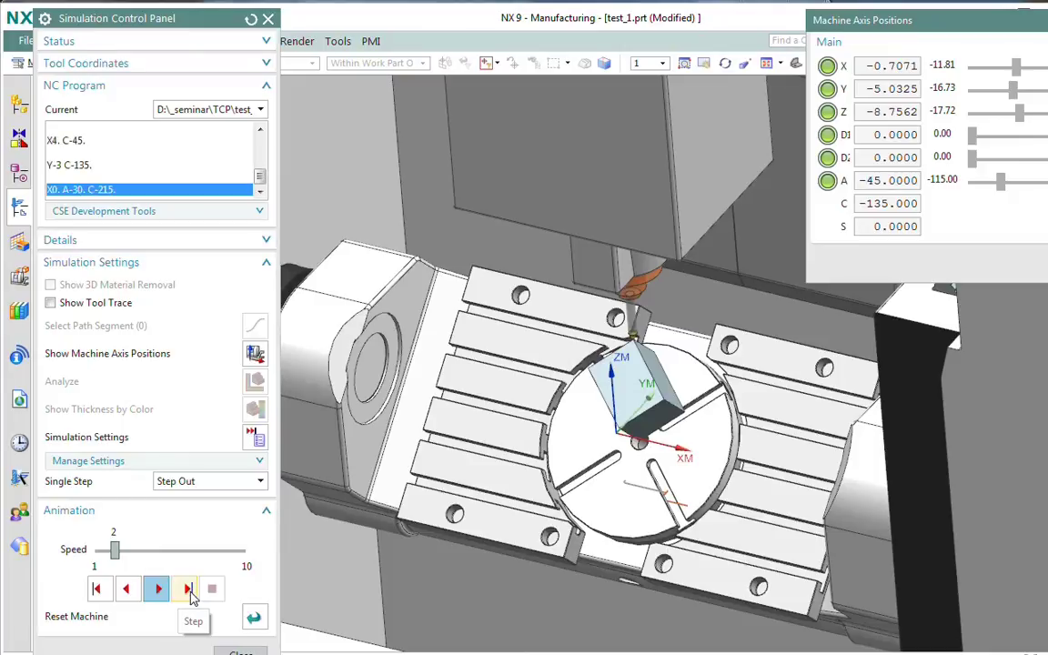
{"action": "left_click", "coordinate": [189, 589]}
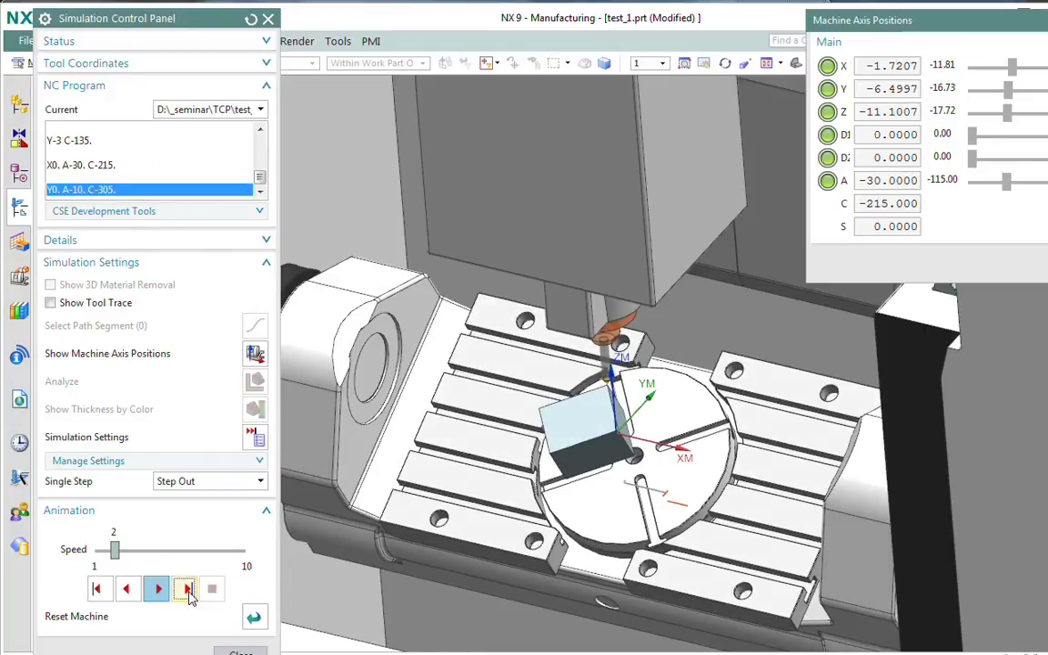
{"action": "left_click", "coordinate": [189, 589]}
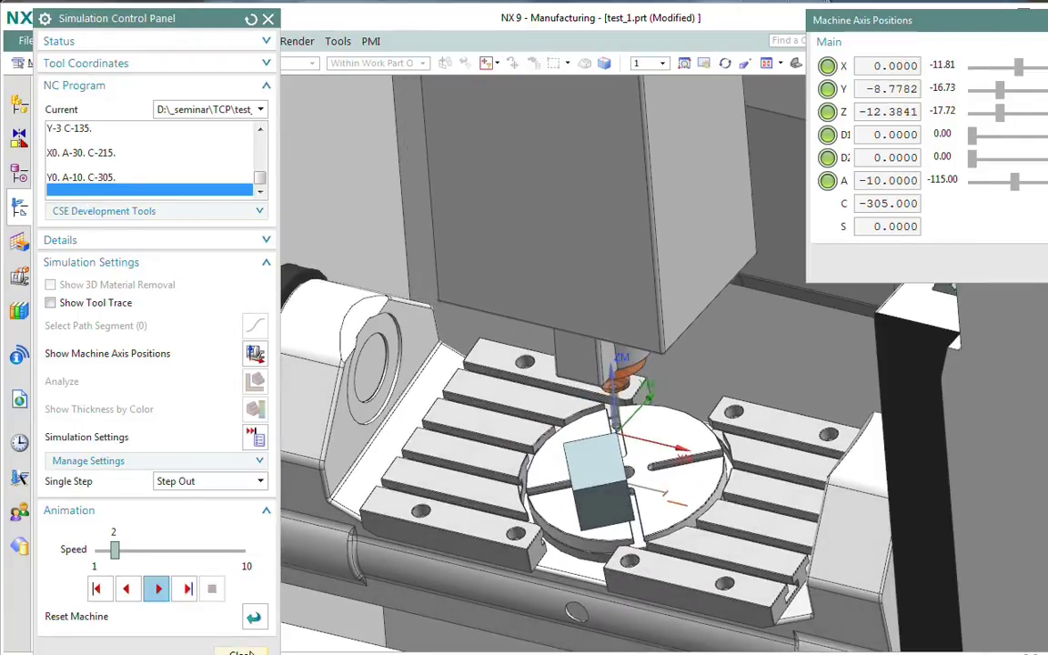
{"action": "left_click", "coordinate": [241, 651]}
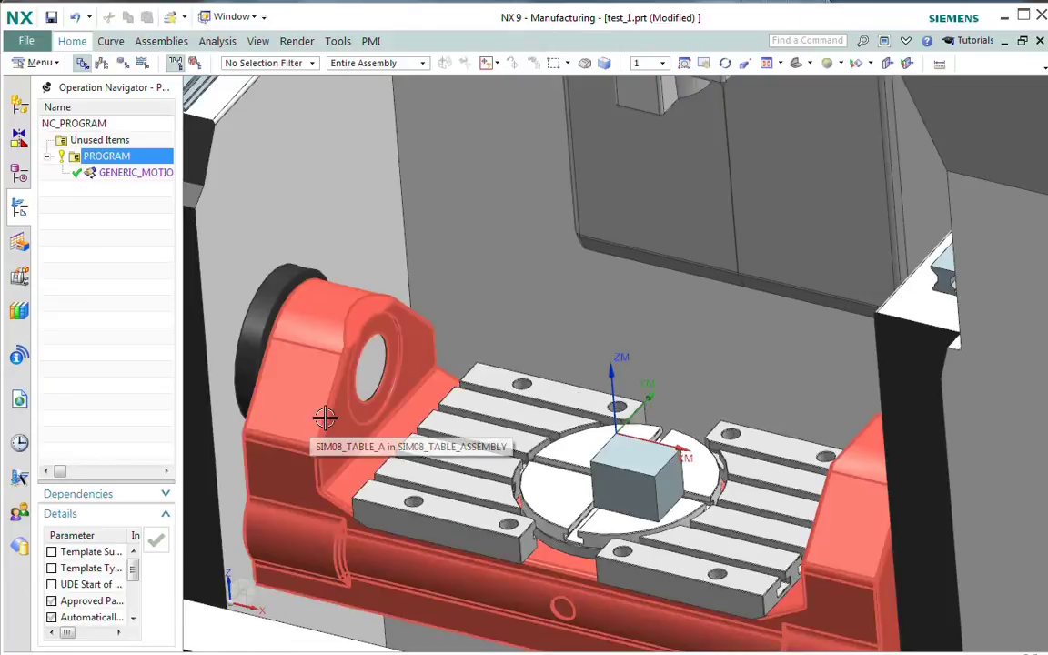
{"action": "scroll", "coordinate": [631, 420], "scroll_direction": "up", "scroll_amount": 3}
{"action": "scroll", "coordinate": [626, 429], "scroll_direction": "up", "scroll_amount": 3}
{"action": "scroll", "coordinate": [605, 491], "scroll_direction": "down", "scroll_amount": 4}
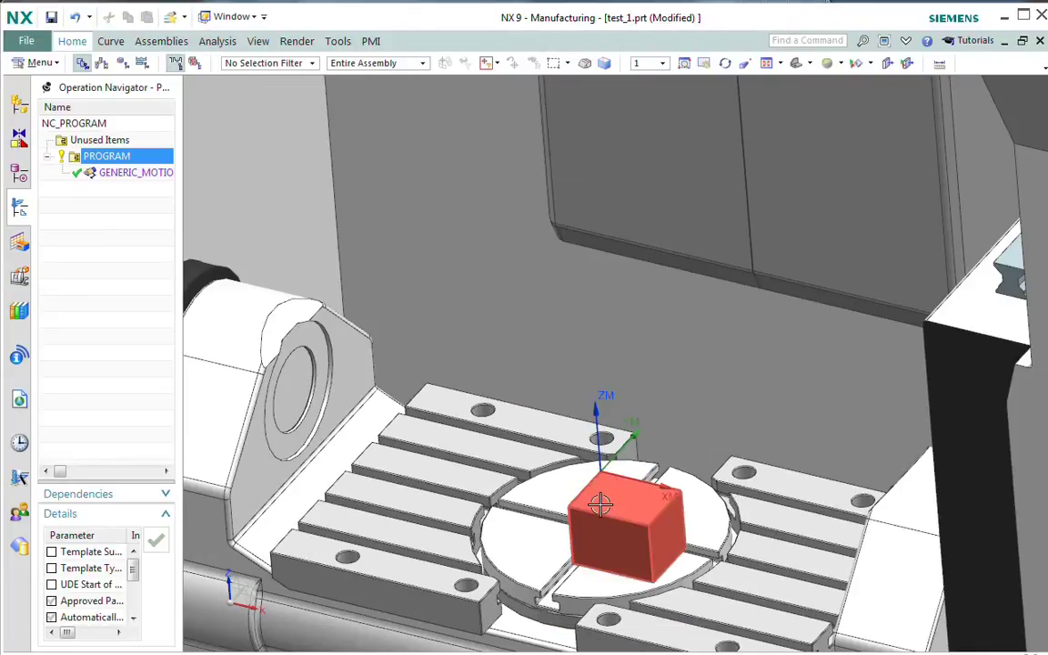
{"action": "scroll", "coordinate": [601, 502], "scroll_direction": "up", "scroll_amount": 2}
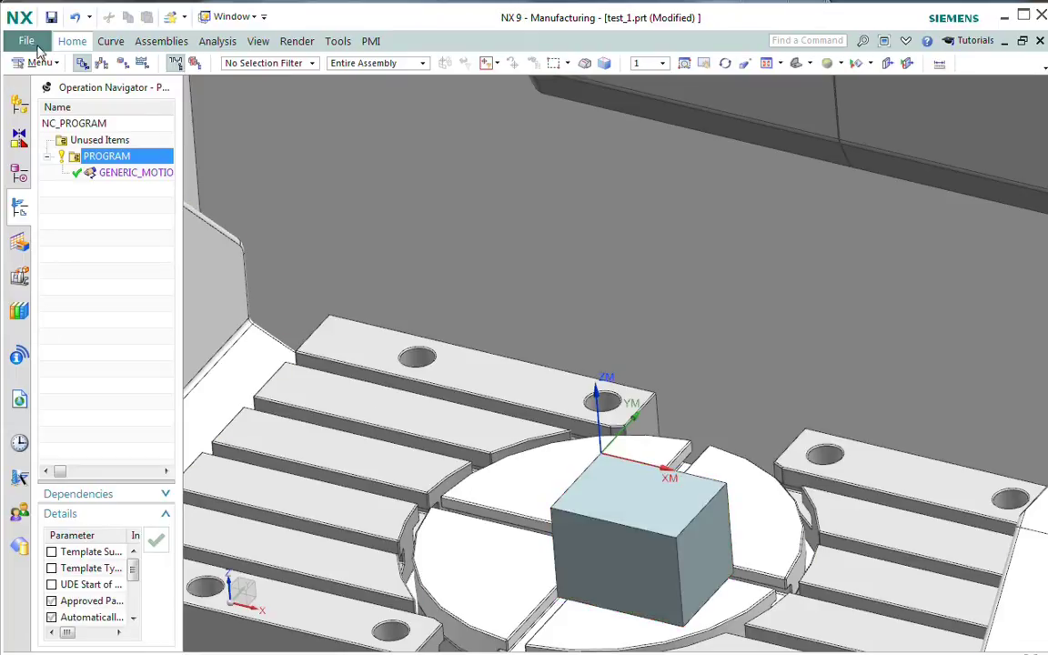
Step: Cancel a trial move command from the main menu and pin the Assemblies ribbon
{"action": "left_click", "coordinate": [40, 62]}
{"action": "mouse_move", "coordinate": [46, 102]}
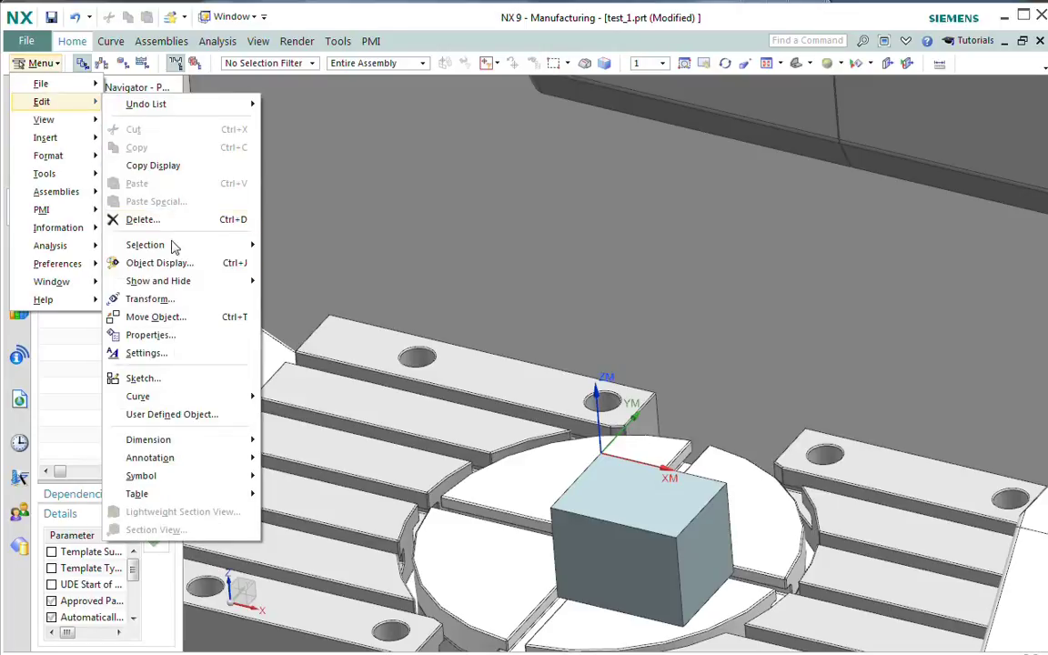
{"action": "left_click", "coordinate": [166, 317]}
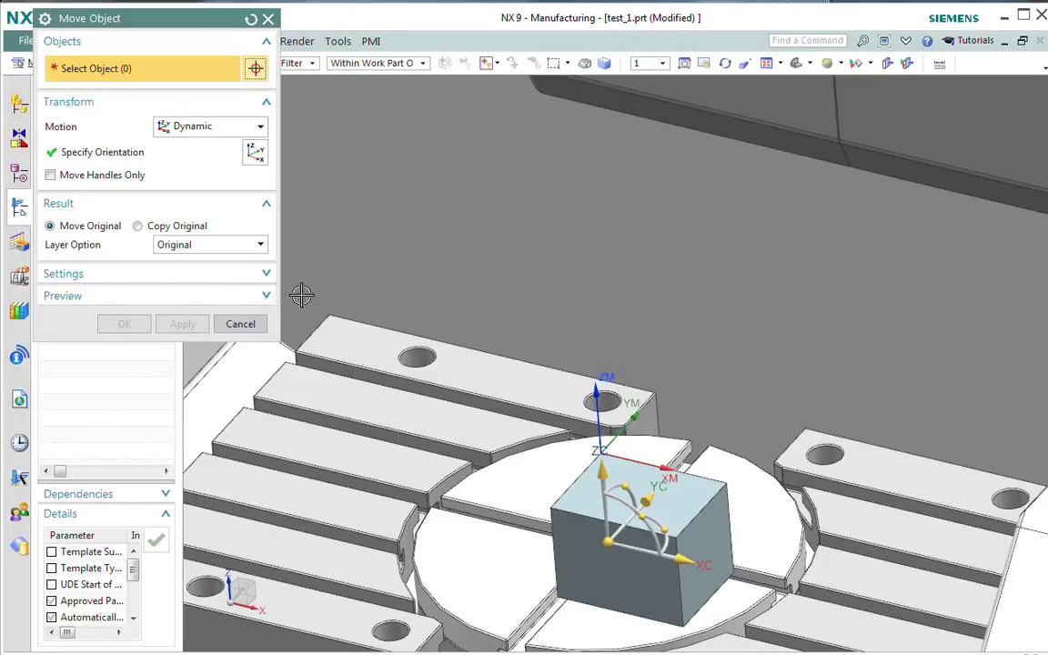
{"action": "left_click", "coordinate": [240, 324]}
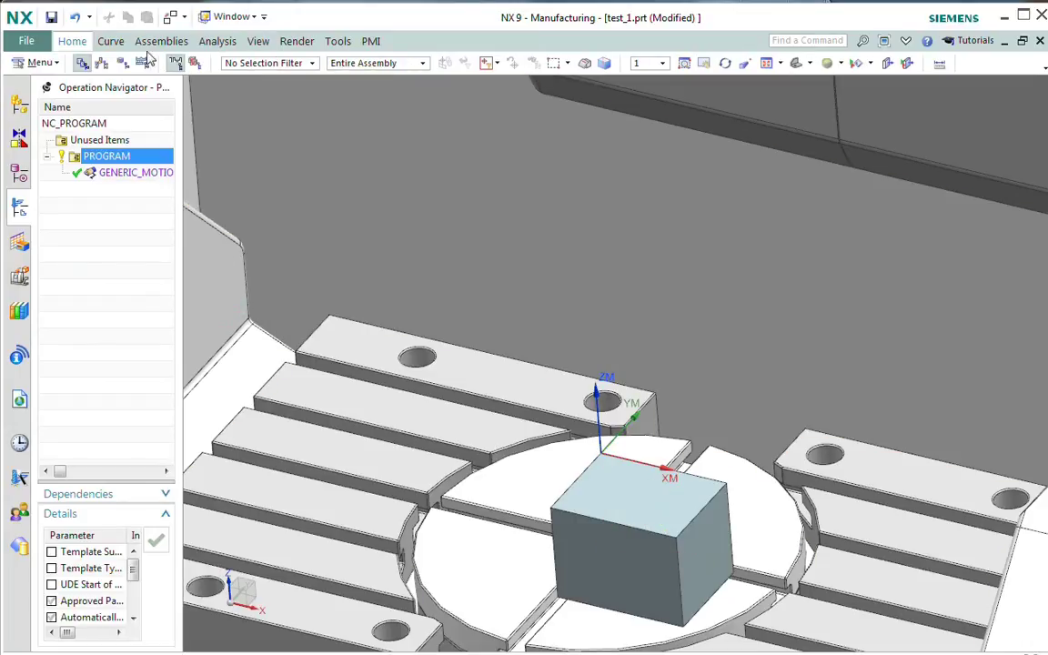
{"action": "left_click", "coordinate": [161, 41]}
{"action": "scroll", "coordinate": [161, 43], "scroll_direction": "down", "scroll_amount": 2}
{"action": "scroll", "coordinate": [162, 45], "scroll_direction": "up", "scroll_amount": 2}
{"action": "double_click", "coordinate": [161, 40]}
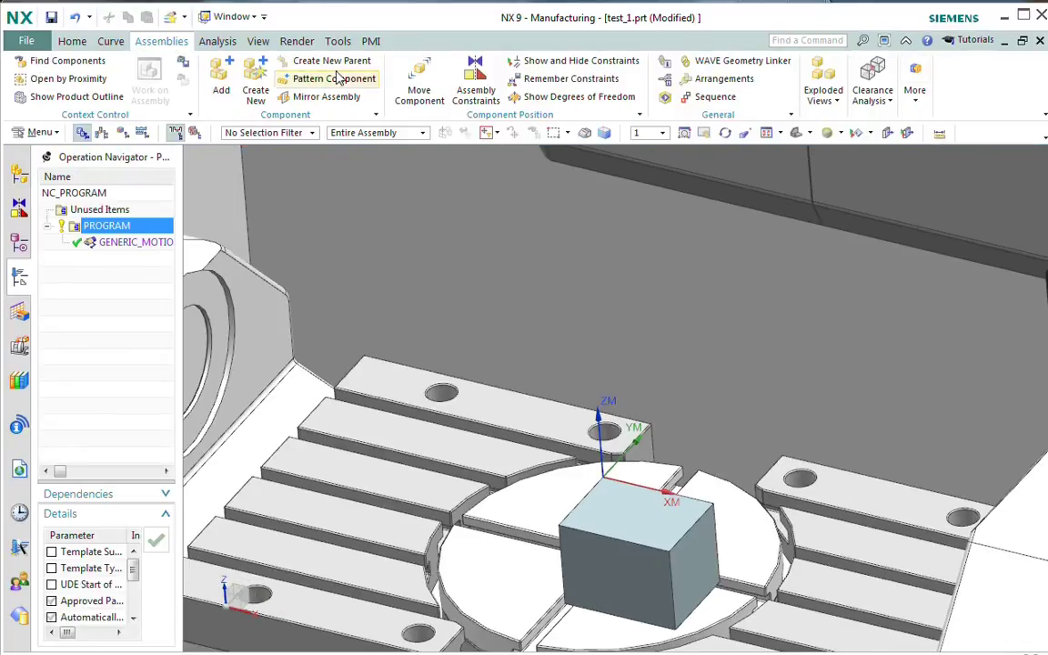
Step: Move the block component with Dynamic handles along XC and YC to its new table position
{"action": "left_click", "coordinate": [419, 91]}
{"action": "left_click", "coordinate": [657, 563]}
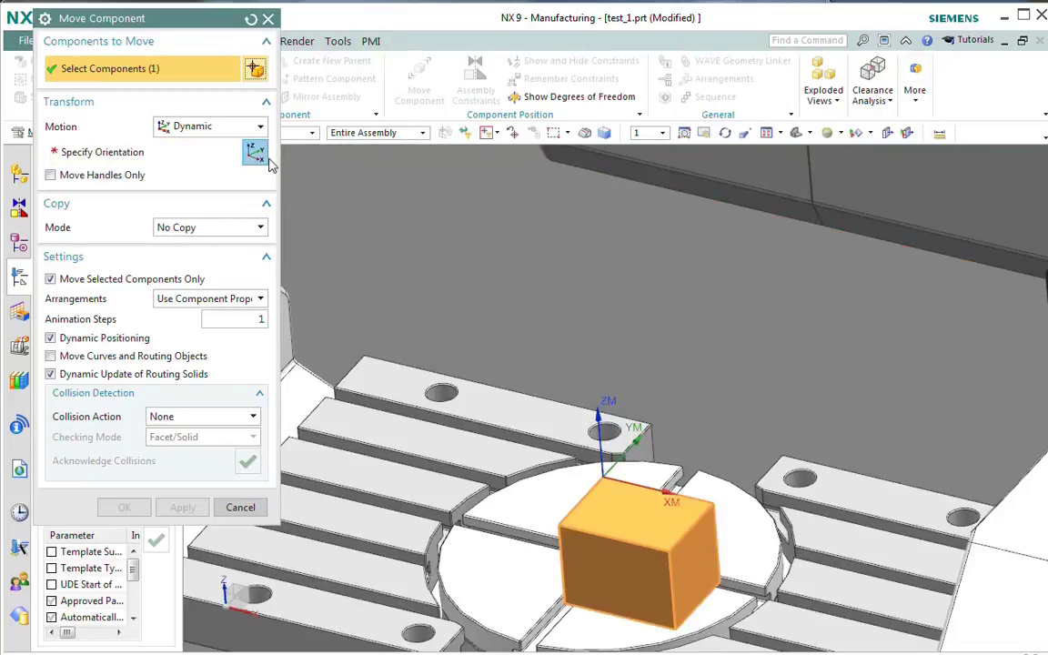
{"action": "left_click", "coordinate": [254, 152]}
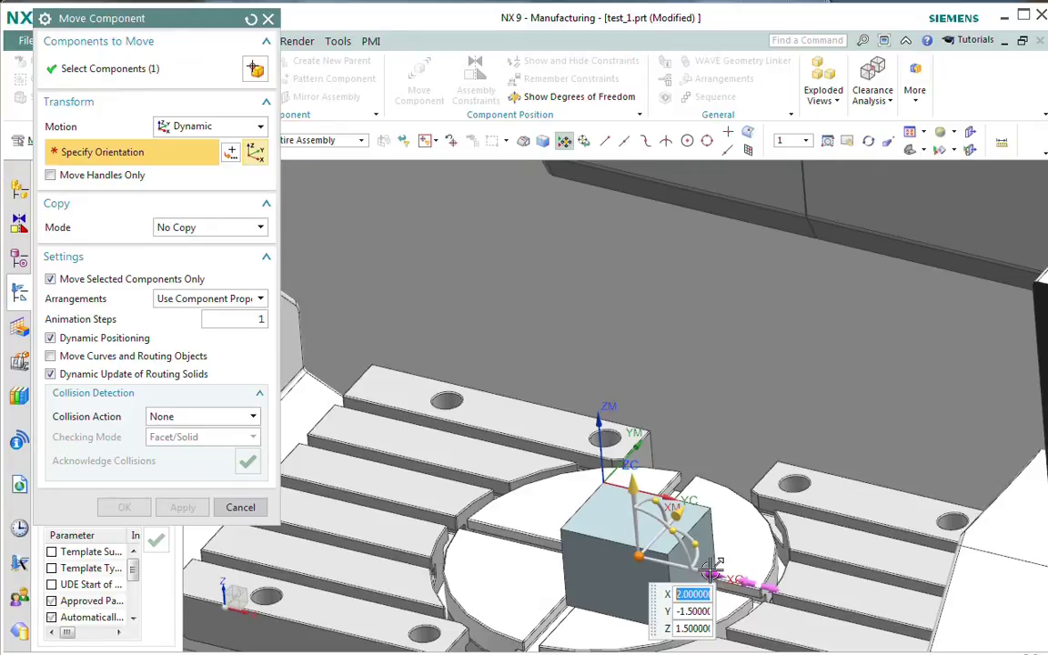
{"action": "left_click_drag", "start_coordinate": [709, 561], "coordinate": [661, 450]}
{"action": "left_click", "coordinate": [634, 464]}
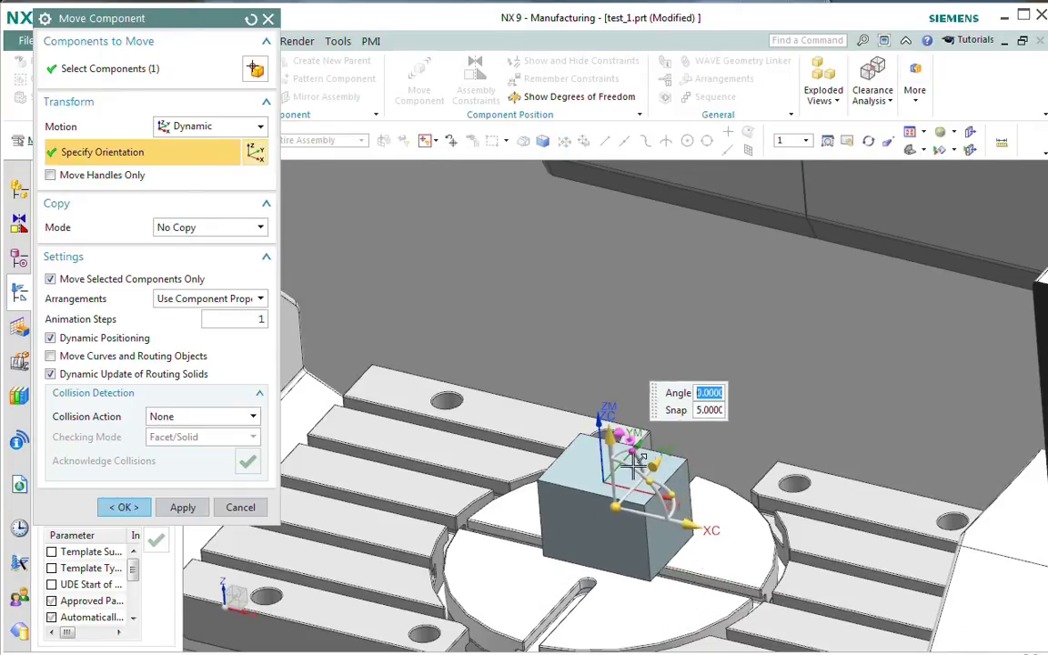
{"action": "left_click", "coordinate": [128, 508]}
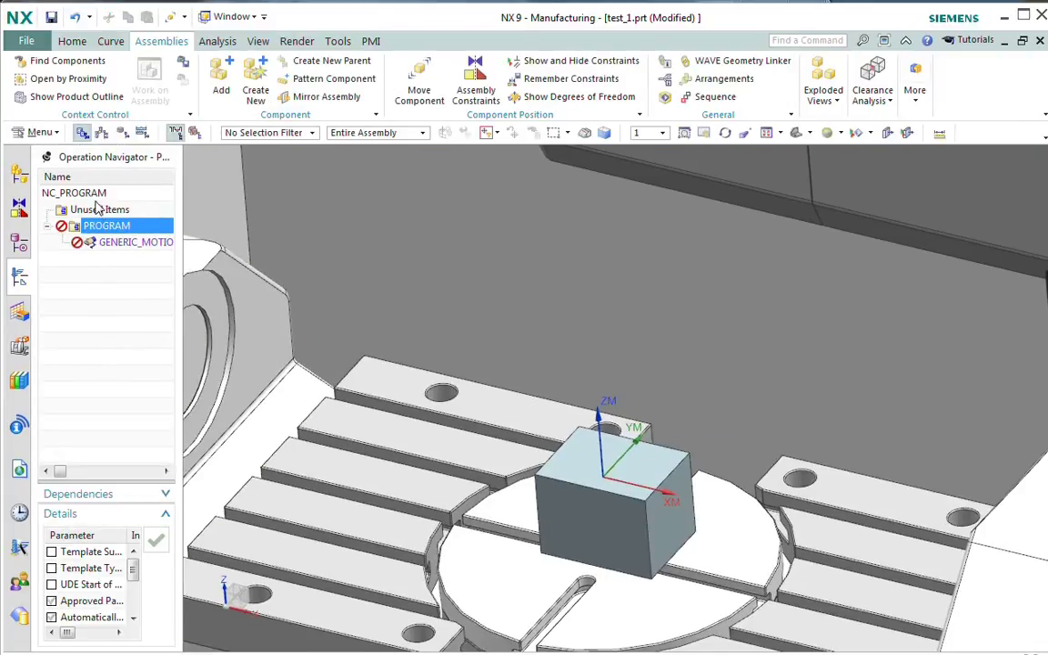
Step: In Geometry View, move the MCS_MILL origin to the block's top back edge (X -2.1, Y 2.3, Z 3.0)
{"action": "left_click", "coordinate": [123, 131]}
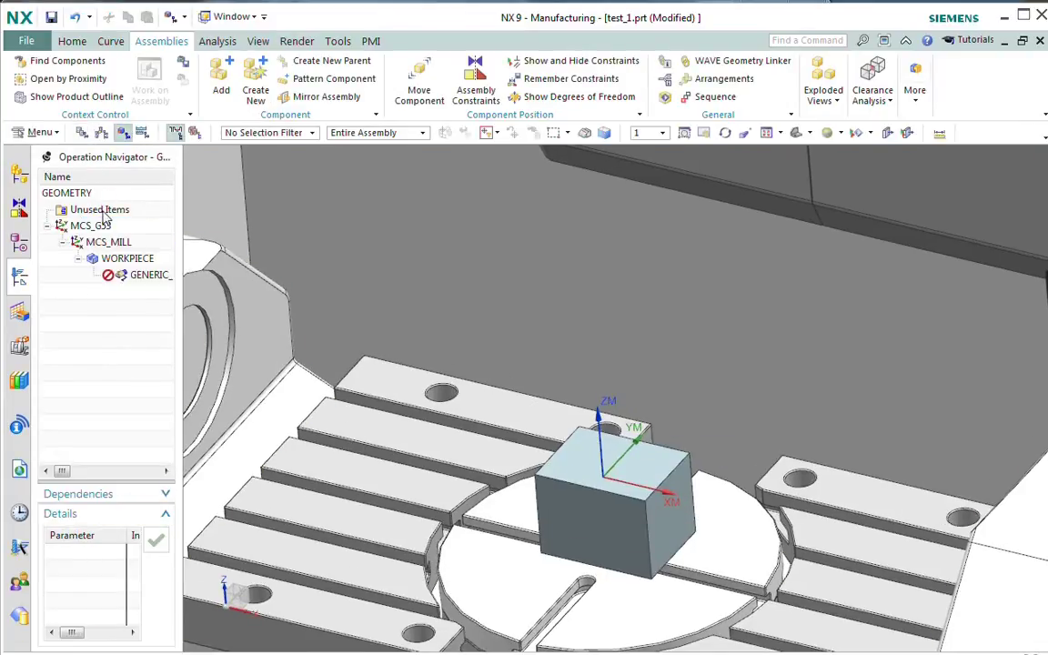
{"action": "double_click", "coordinate": [108, 242]}
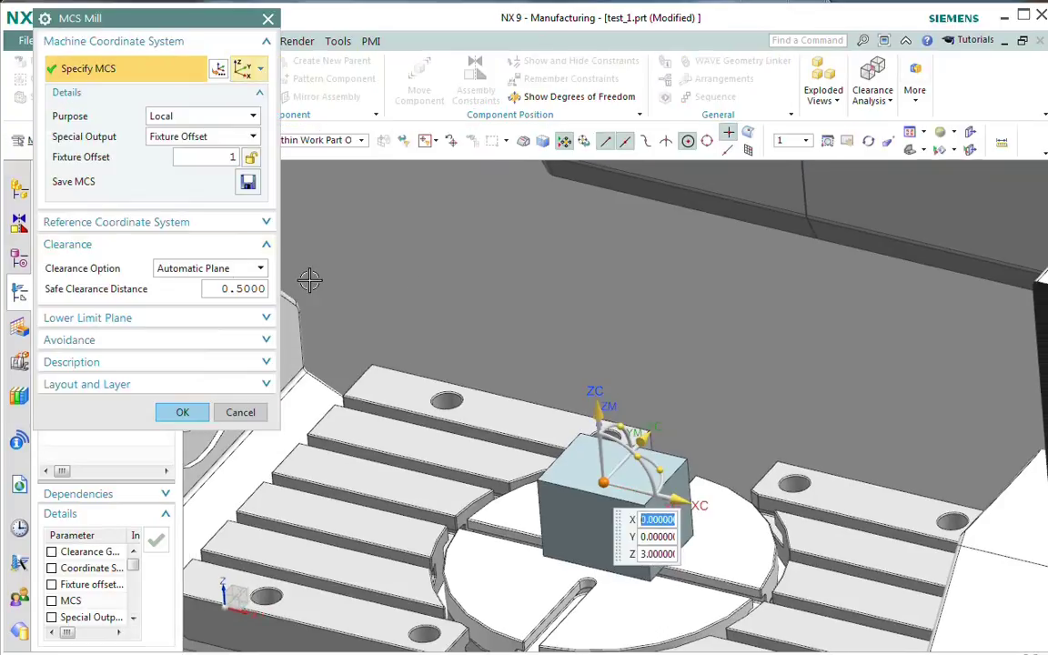
{"action": "left_click", "coordinate": [360, 141]}
{"action": "left_click", "coordinate": [313, 155]}
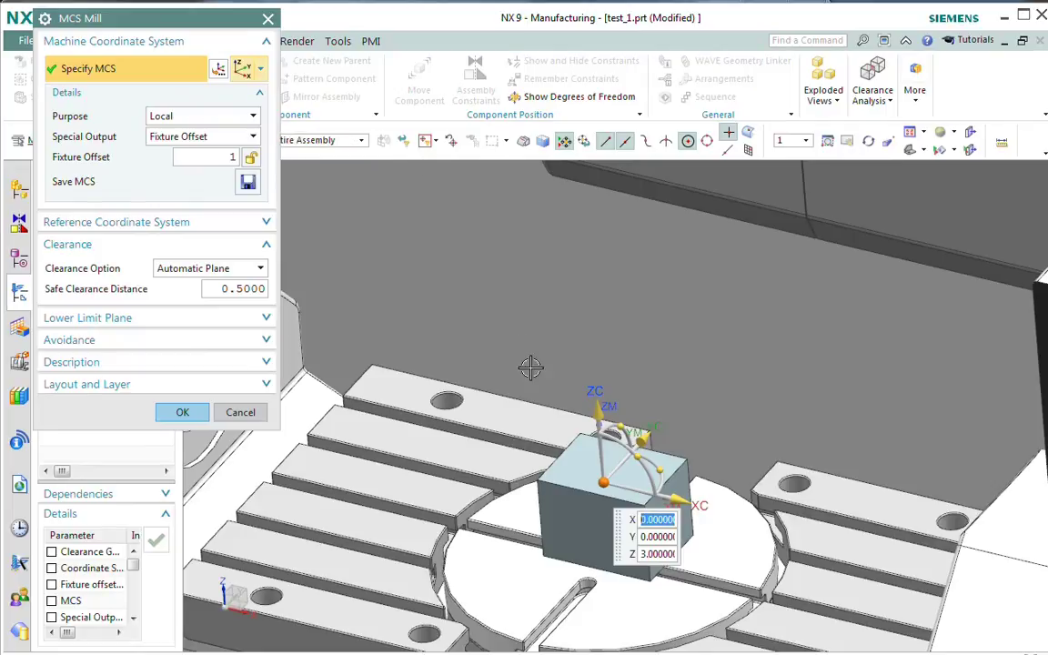
{"action": "left_click", "coordinate": [582, 432]}
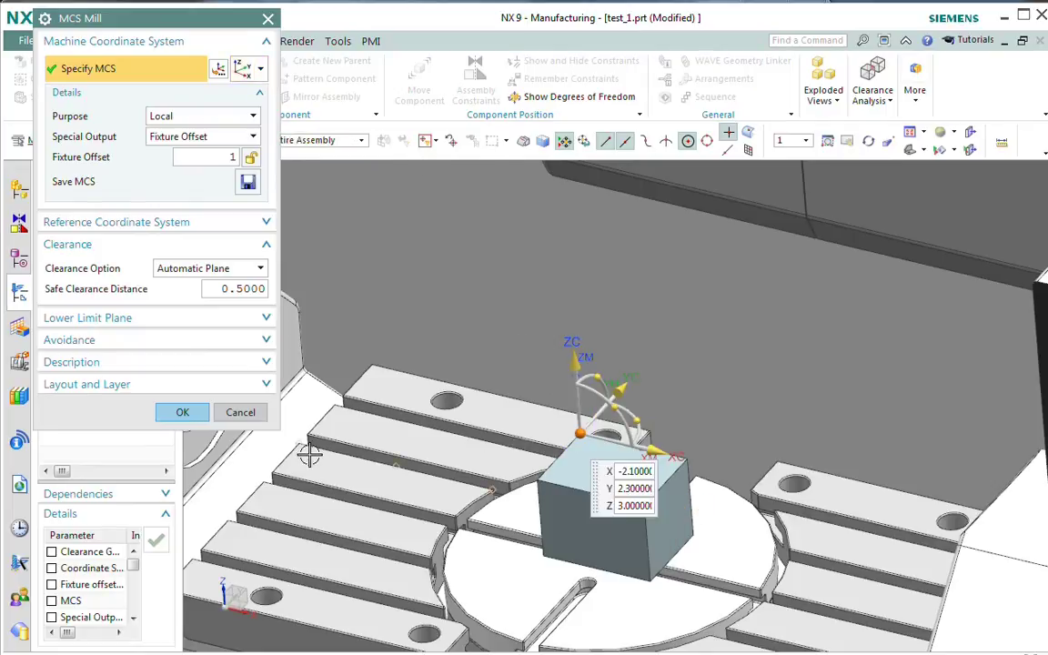
{"action": "left_click", "coordinate": [182, 412]}
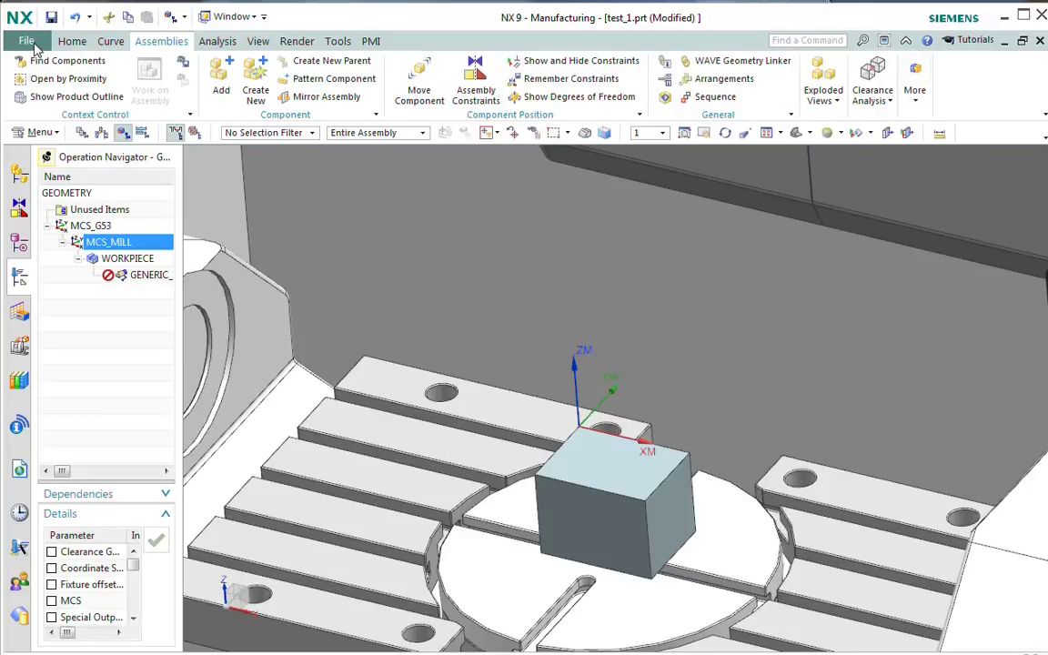
Step: Open Tools > Simulate Machine Code File with test_1.txt as the Channel 1 NC program
{"action": "left_click", "coordinate": [28, 42]}
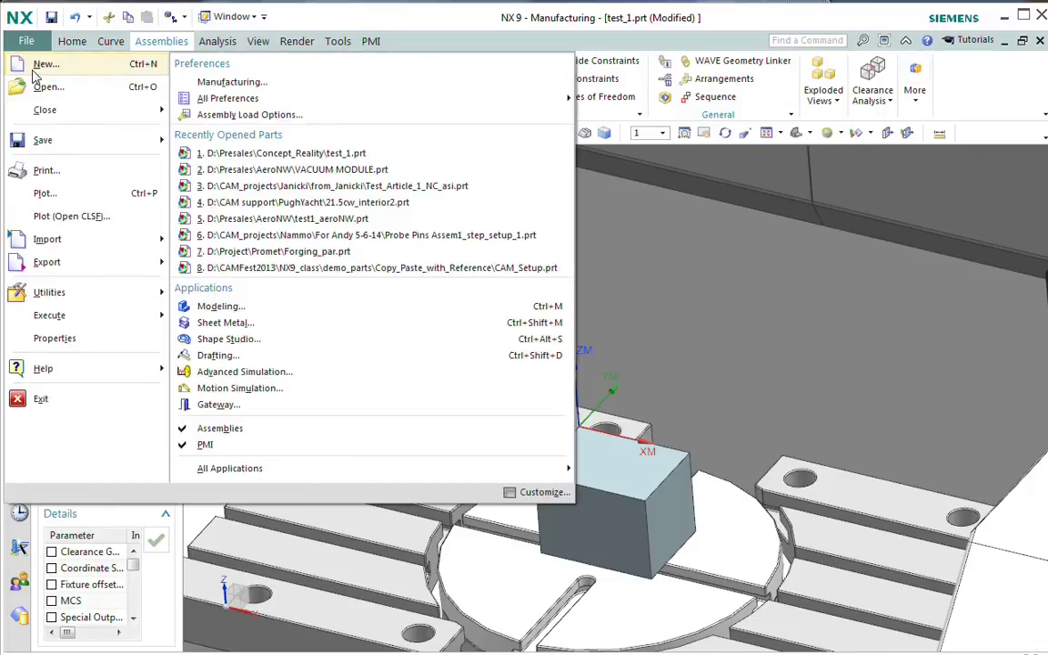
{"action": "left_click", "coordinate": [712, 174]}
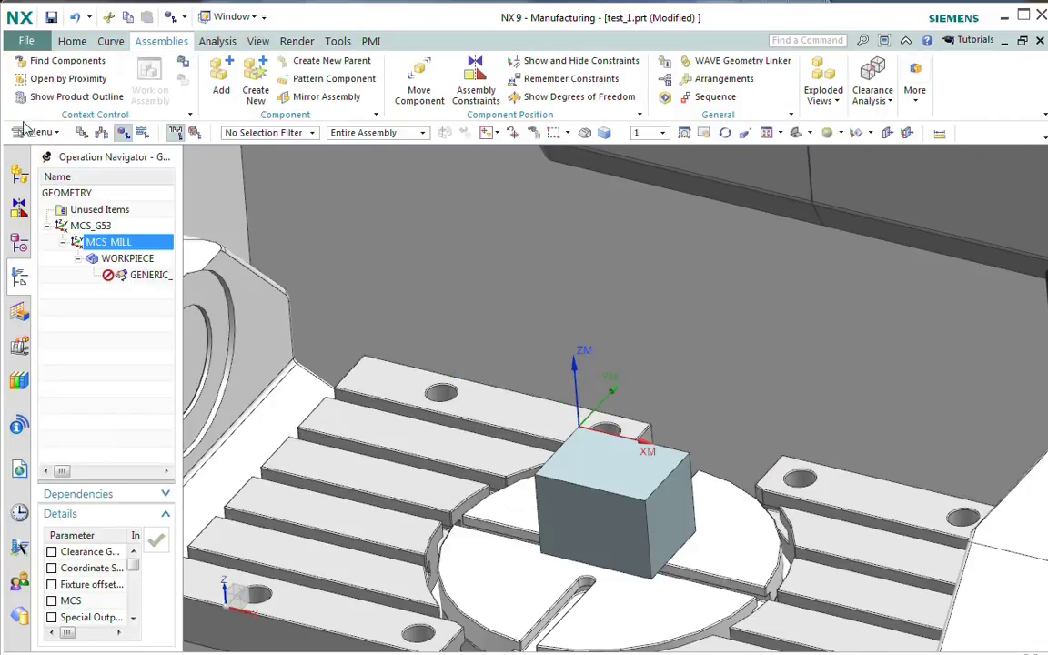
{"action": "left_click", "coordinate": [40, 133]}
{"action": "mouse_move", "coordinate": [66, 242]}
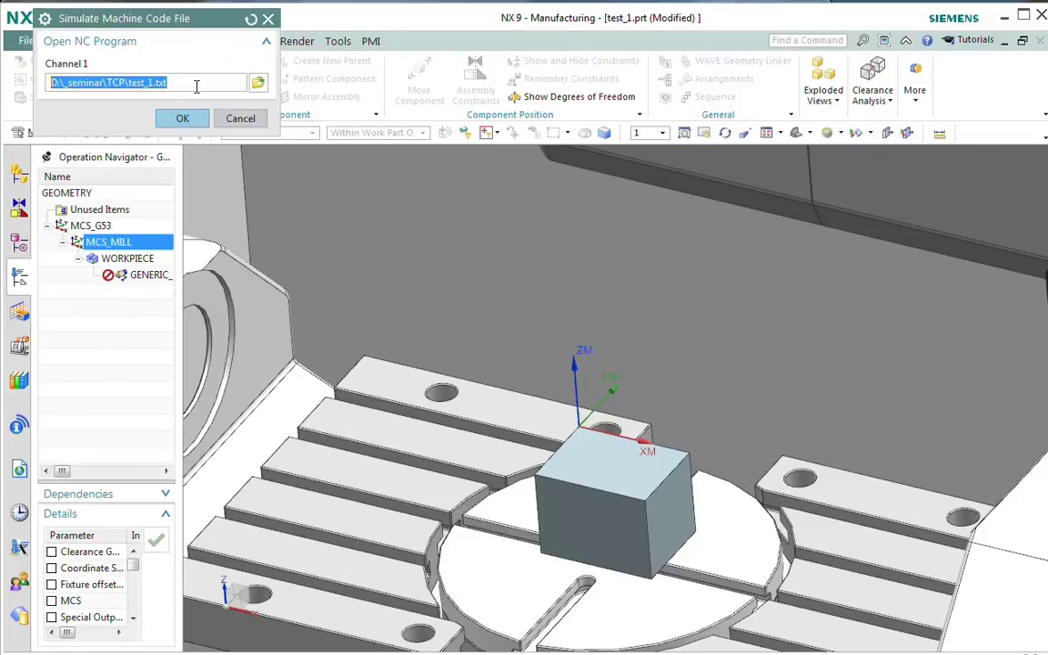
Step: Load test_1.txt, play it to the end at raised animation speed, then close the simulation
{"action": "left_click", "coordinate": [182, 118]}
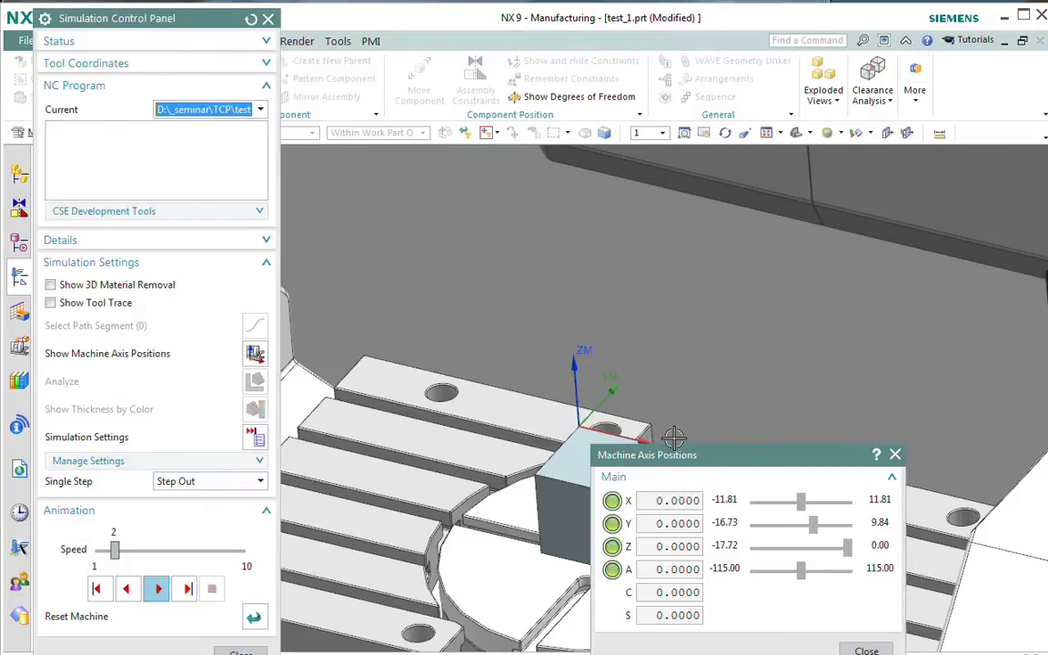
{"action": "left_click_drag", "start_coordinate": [778, 462], "coordinate": [855, 77]}
{"action": "left_click", "coordinate": [158, 589]}
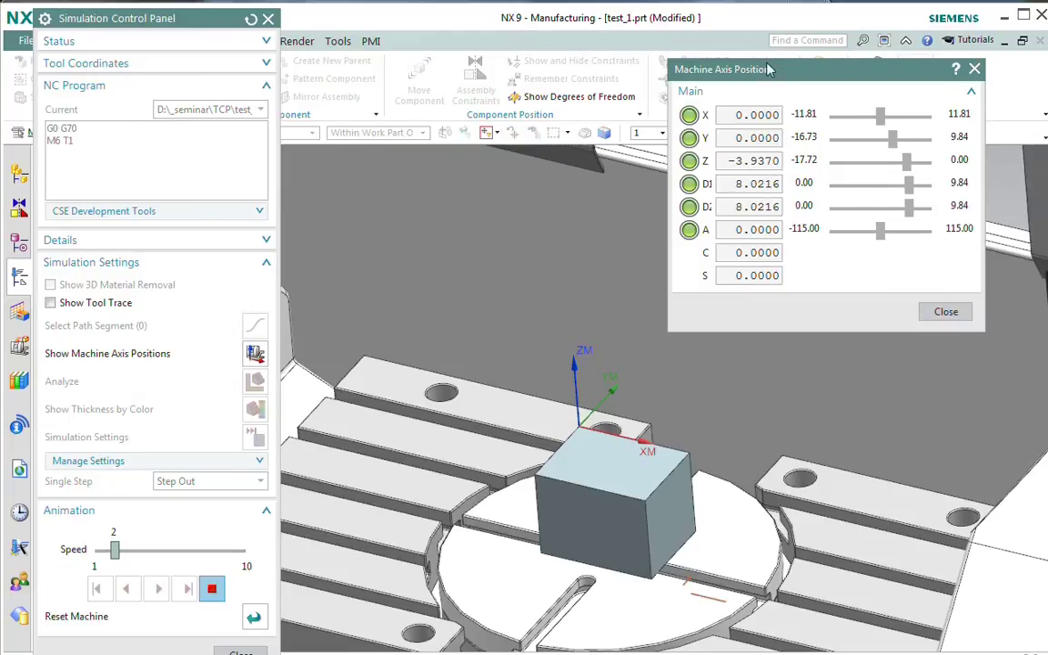
{"action": "left_click_drag", "start_coordinate": [770, 69], "coordinate": [926, 83]}
{"action": "scroll", "coordinate": [657, 327], "scroll_direction": "down", "scroll_amount": 5}
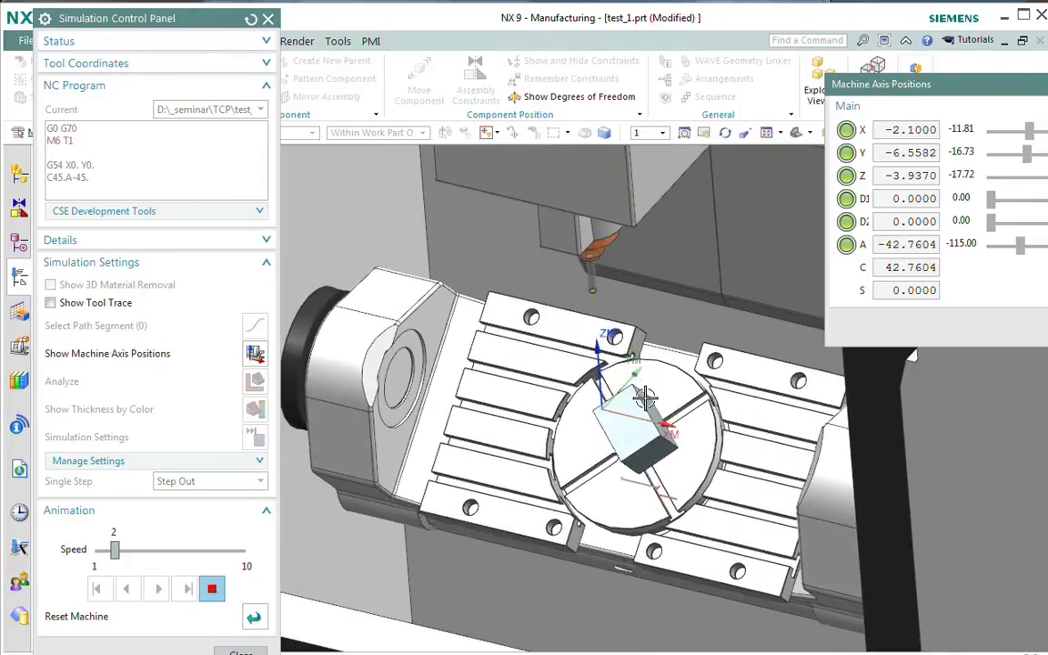
{"action": "scroll", "coordinate": [598, 436], "scroll_direction": "up", "scroll_amount": 2}
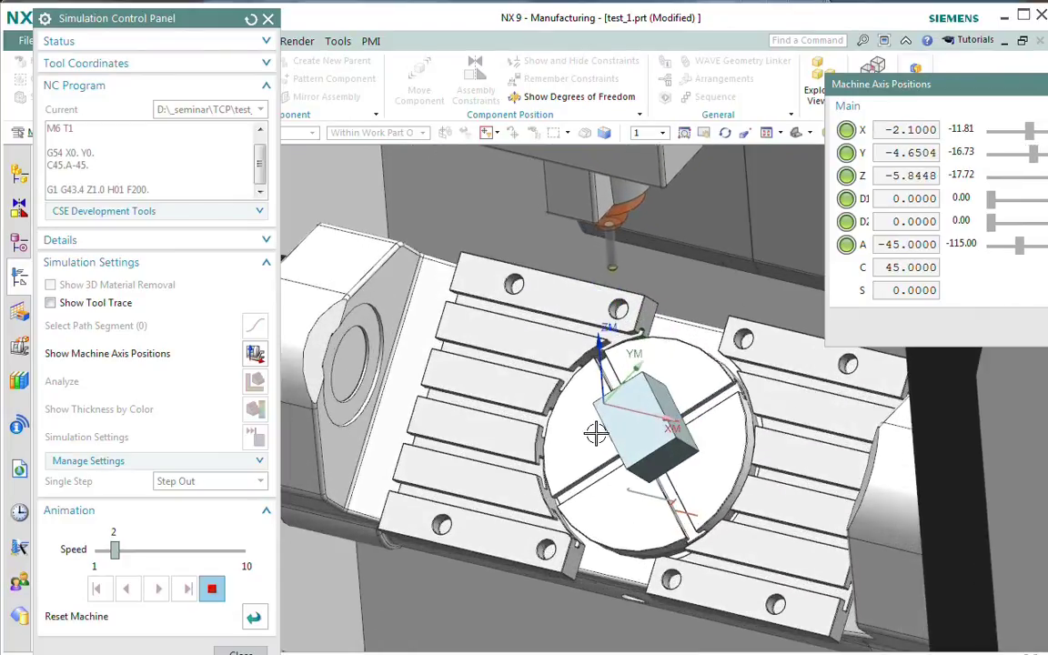
{"action": "mouse_move", "coordinate": [114, 550]}
{"action": "left_mouse_down"}
{"action": "mouse_move", "coordinate": [143, 553]}
{"action": "mouse_move", "coordinate": [127, 552]}
{"action": "left_mouse_up"}
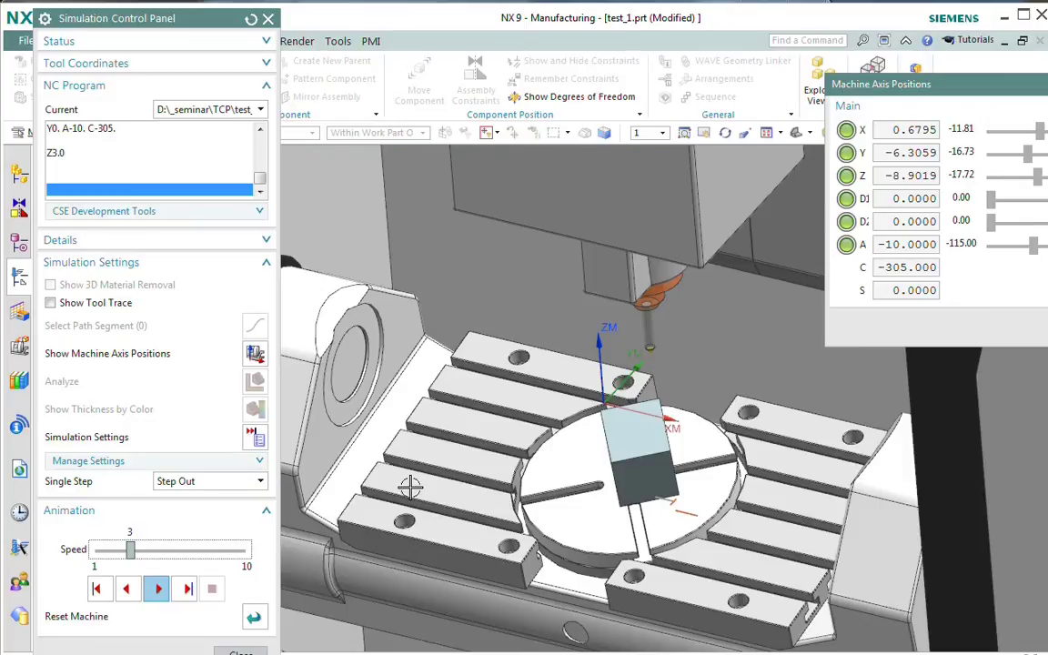
{"action": "left_click", "coordinate": [241, 652]}
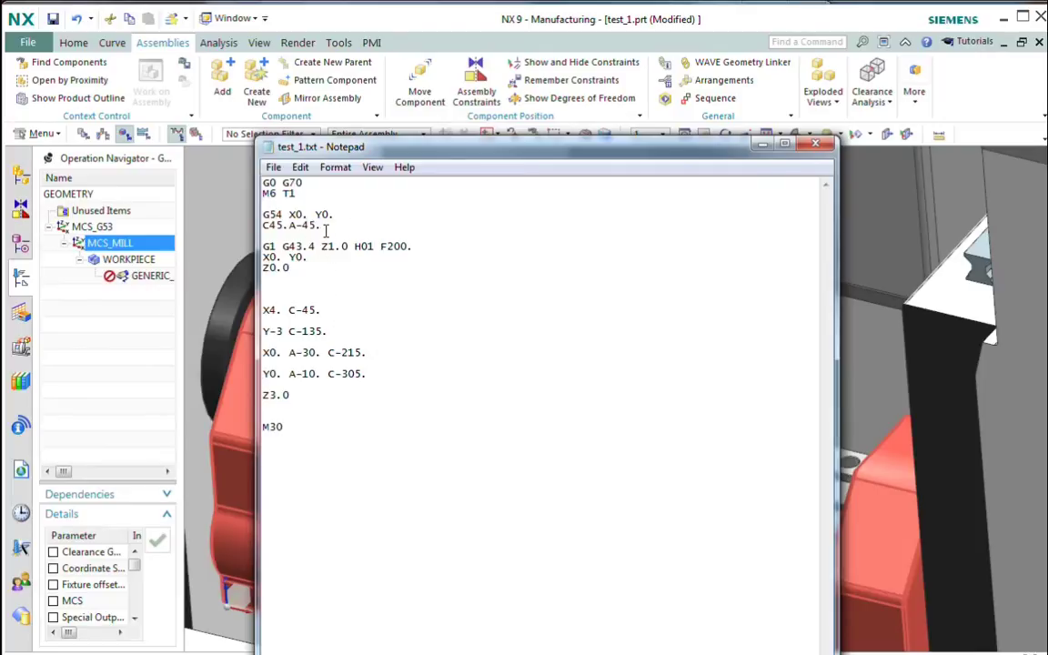
Step: Delete the X0. Y0. line below the G1 G43.4 block in test_1.txt
{"action": "left_click_drag", "start_coordinate": [325, 225], "coordinate": [265, 225]}
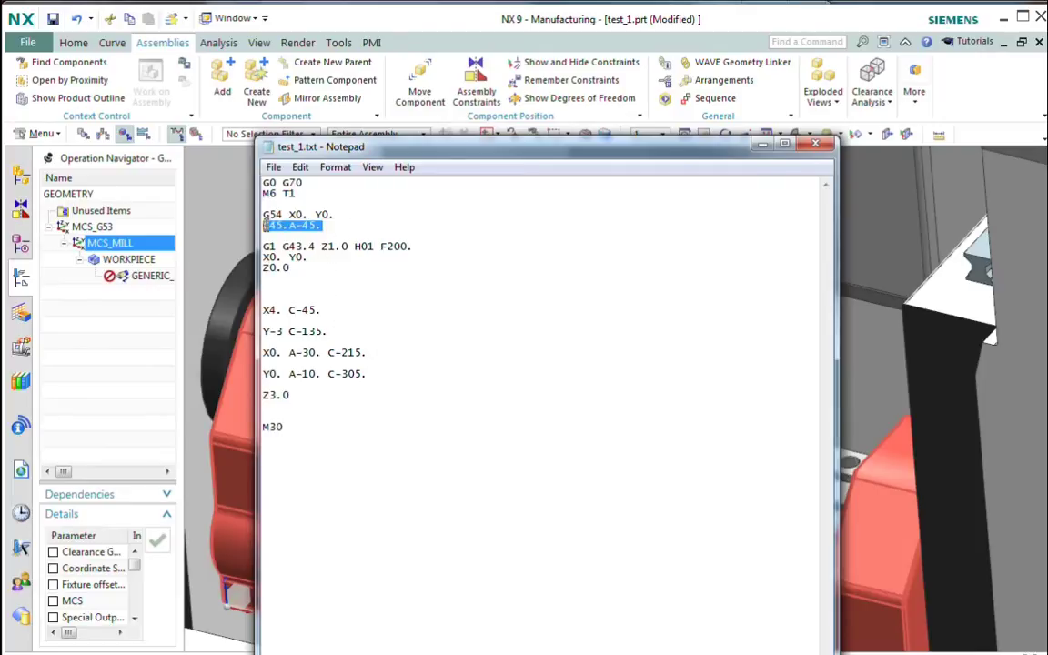
{"action": "left_click", "coordinate": [321, 246]}
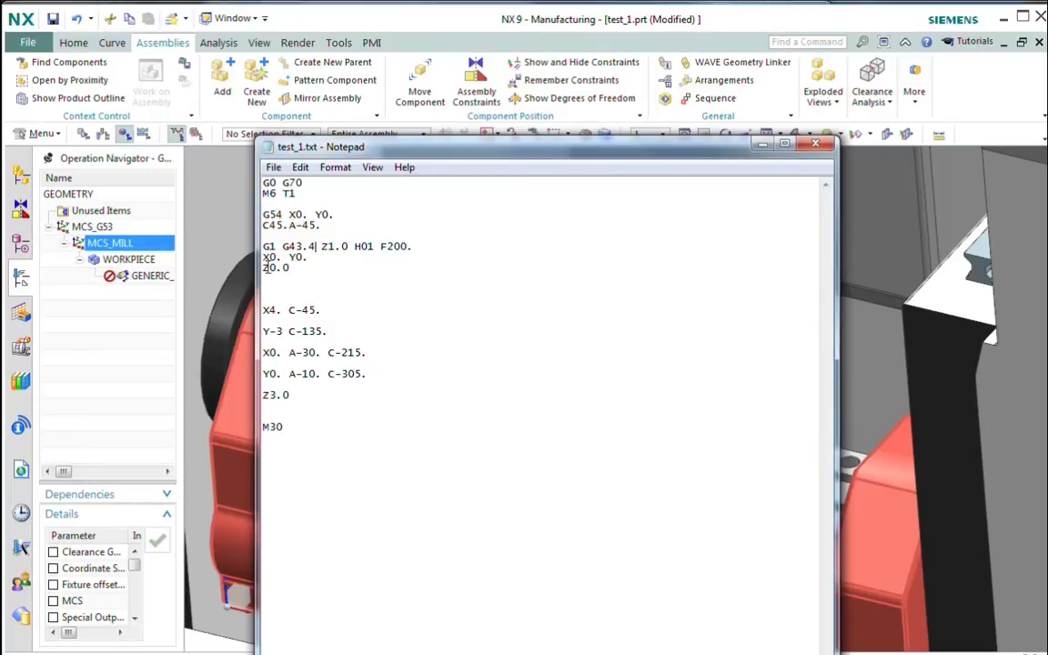
{"action": "left_click_drag", "start_coordinate": [319, 259], "coordinate": [263, 258]}
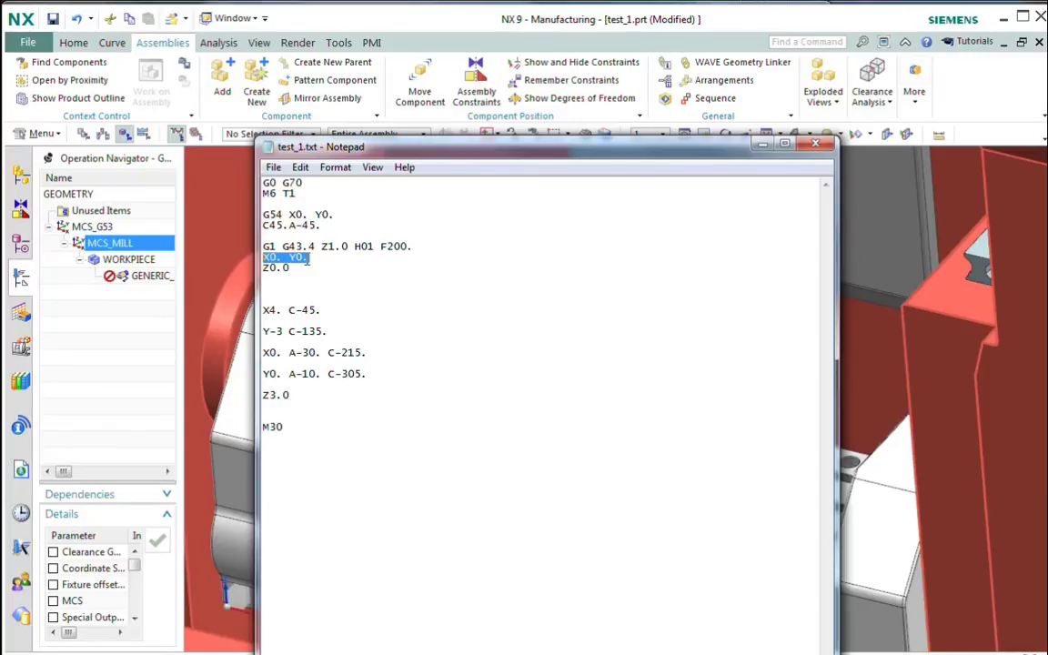
{"action": "left_click", "coordinate": [280, 232]}
{"action": "left_click_drag", "start_coordinate": [335, 214], "coordinate": [304, 206]}
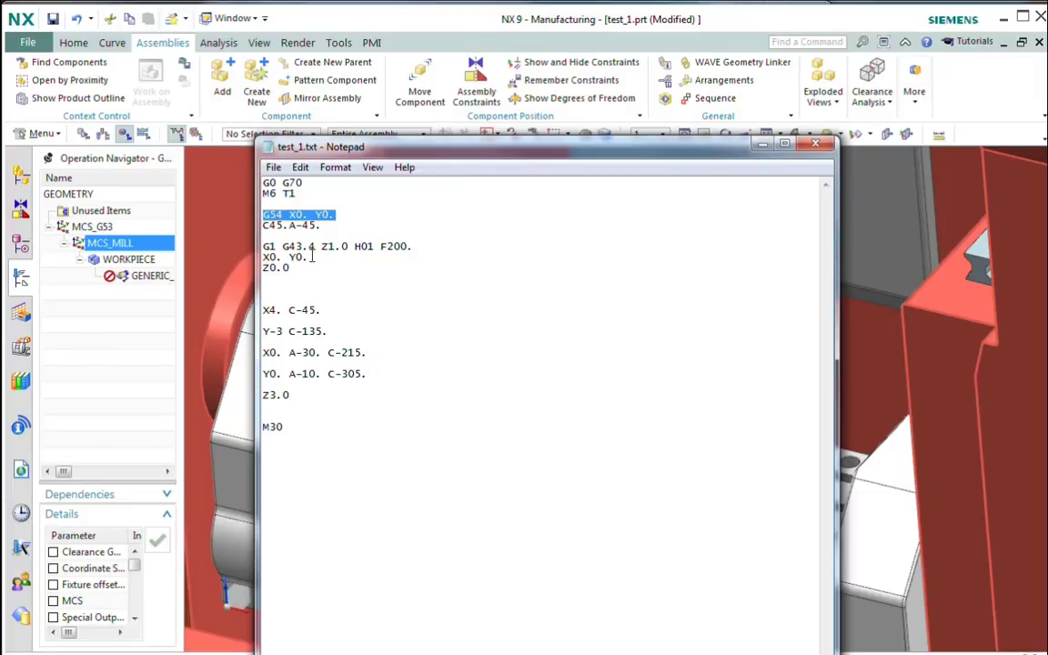
{"action": "left_click_drag", "start_coordinate": [312, 258], "coordinate": [263, 259]}
{"action": "key", "text": "Delete"}
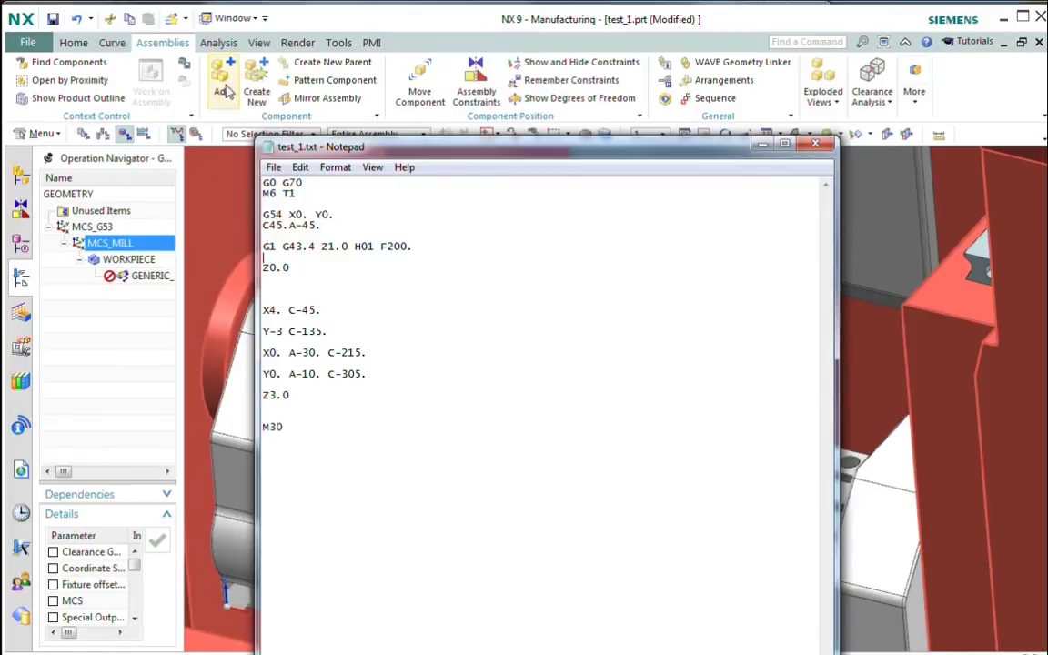
Step: Save test_1.txt and return to NX
{"action": "left_click", "coordinate": [273, 167]}
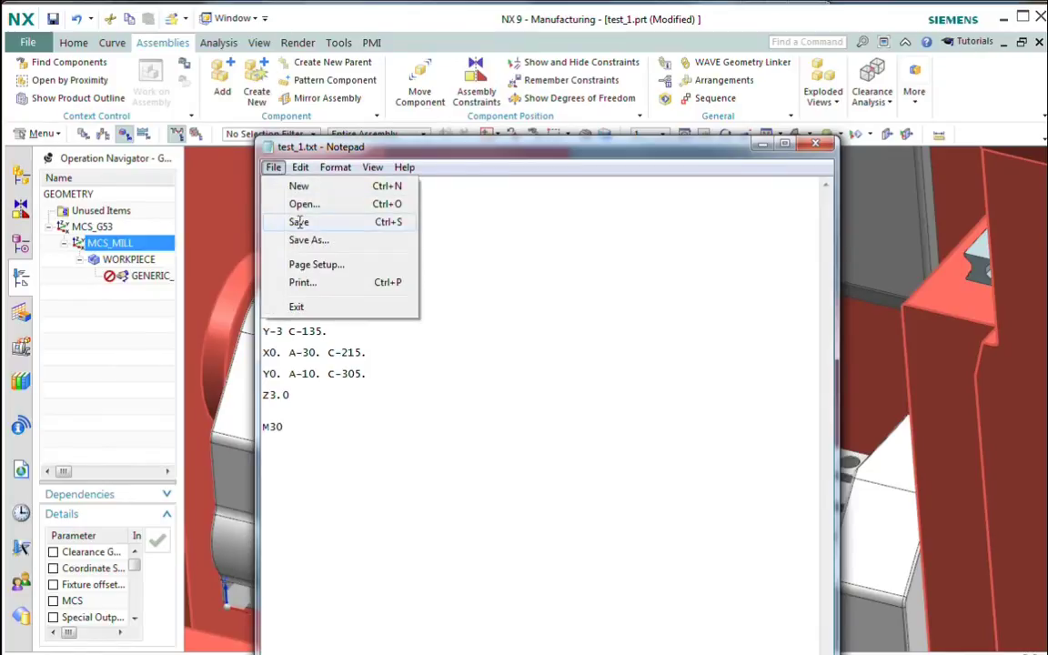
{"action": "left_click", "coordinate": [298, 221]}
{"action": "left_click", "coordinate": [130, 340]}
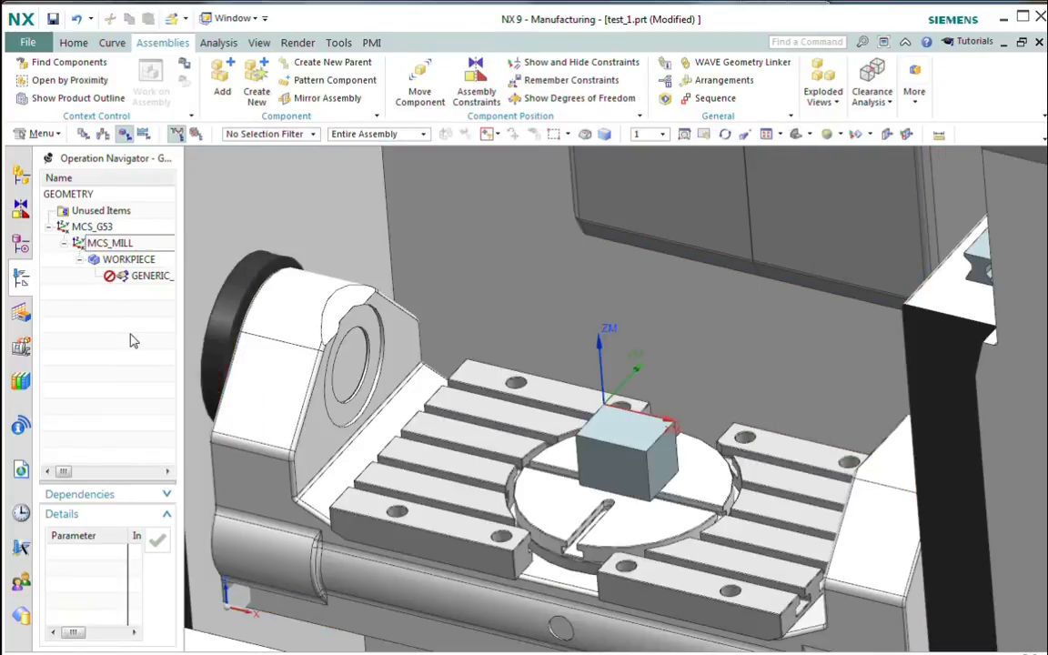
Step: Load the edited test_1.txt into Simulate Machine Code File and start playback
{"action": "left_click", "coordinate": [41, 133]}
{"action": "mouse_move", "coordinate": [66, 243]}
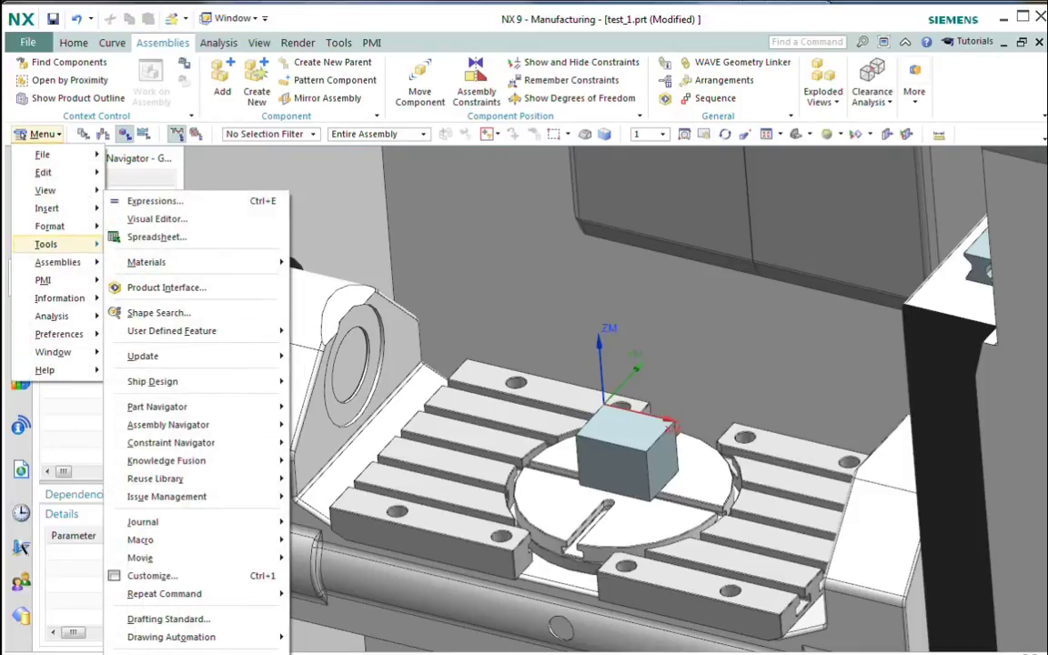
{"action": "left_click", "coordinate": [178, 523]}
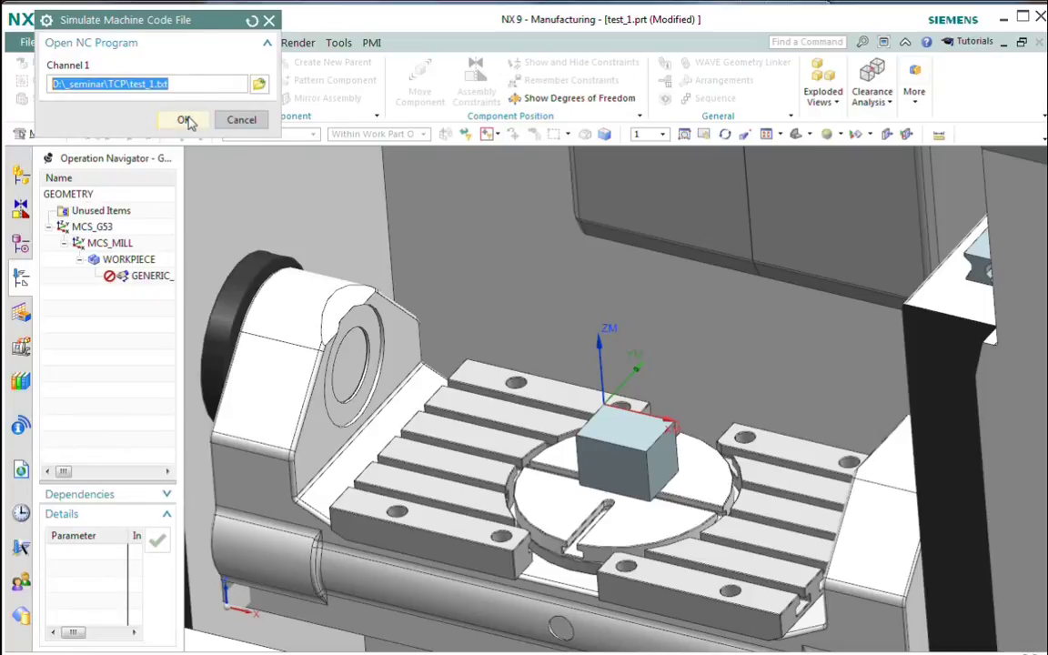
{"action": "left_click", "coordinate": [185, 118]}
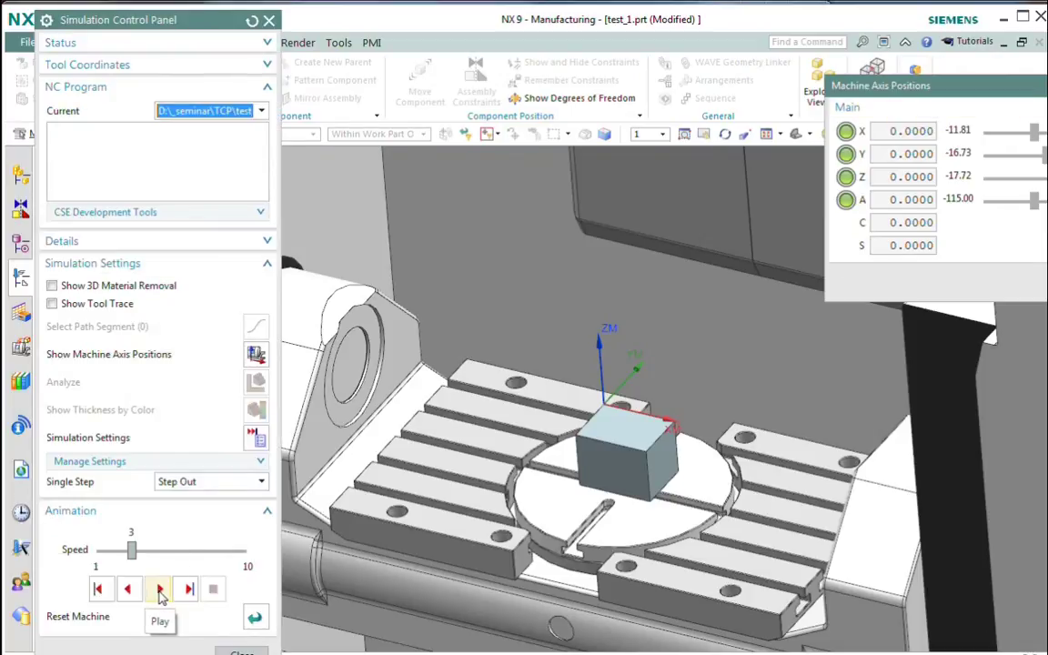
{"action": "left_click", "coordinate": [158, 590]}
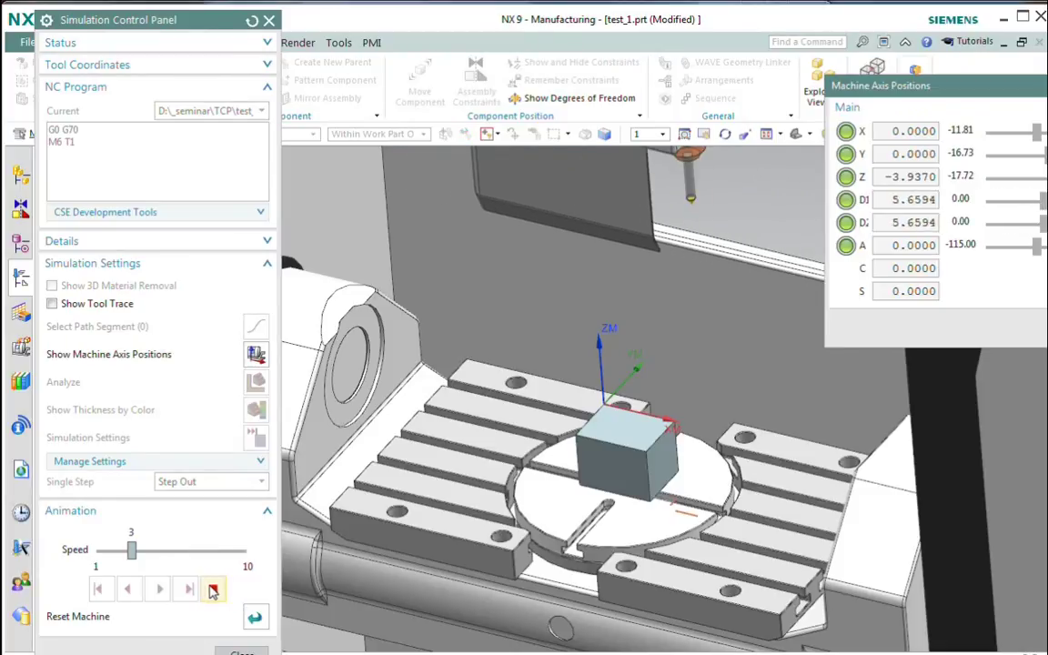
Step: Stop the simulation and step through C45.A-45., G1 G43.4 Z1.0 H01 F200. and Z0.0
{"action": "left_click", "coordinate": [212, 590]}
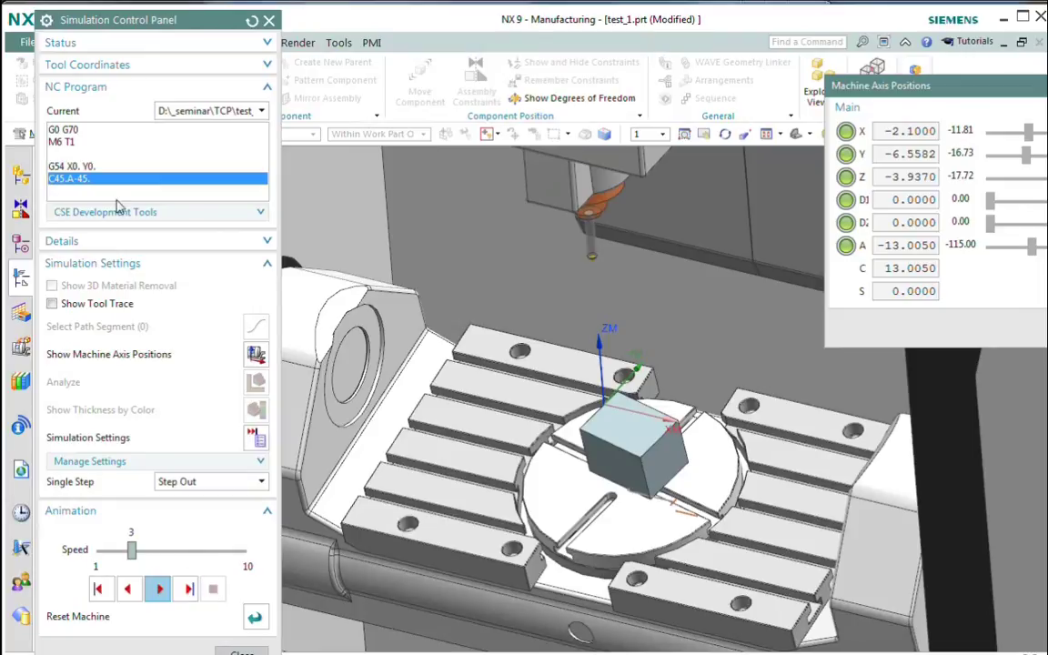
{"action": "left_click", "coordinate": [189, 590]}
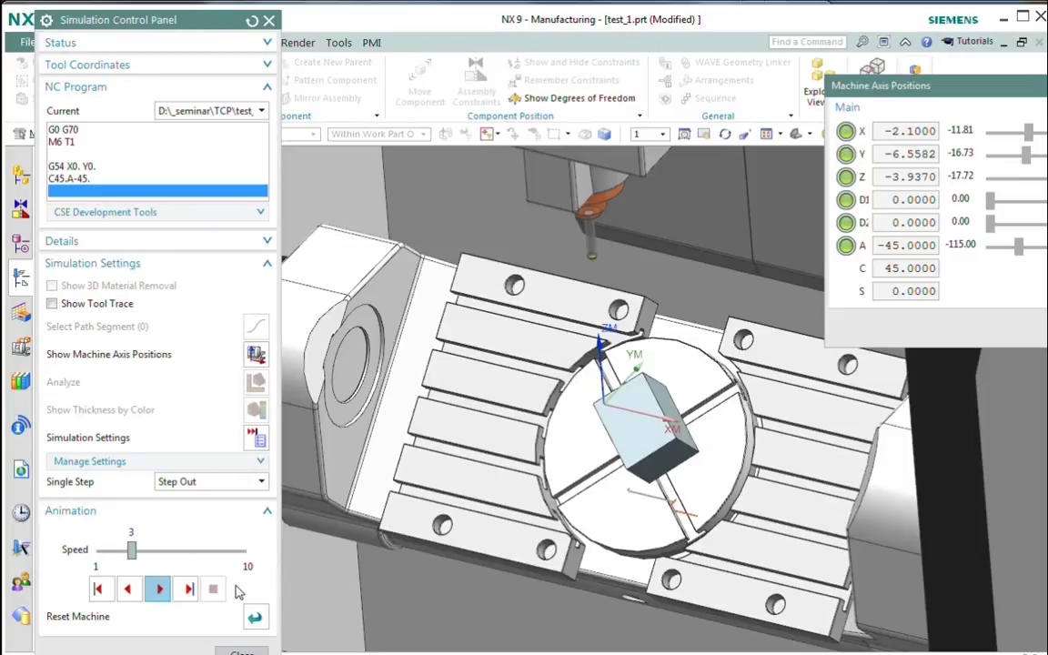
{"action": "left_click", "coordinate": [189, 590]}
{"action": "left_click", "coordinate": [189, 590]}
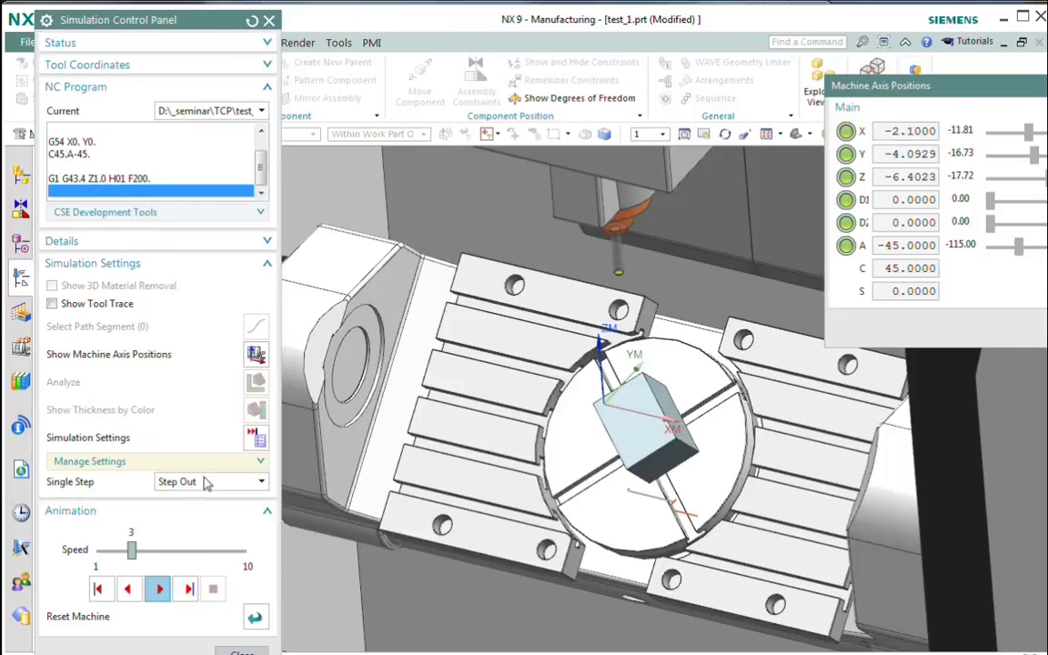
{"action": "left_click", "coordinate": [188, 590]}
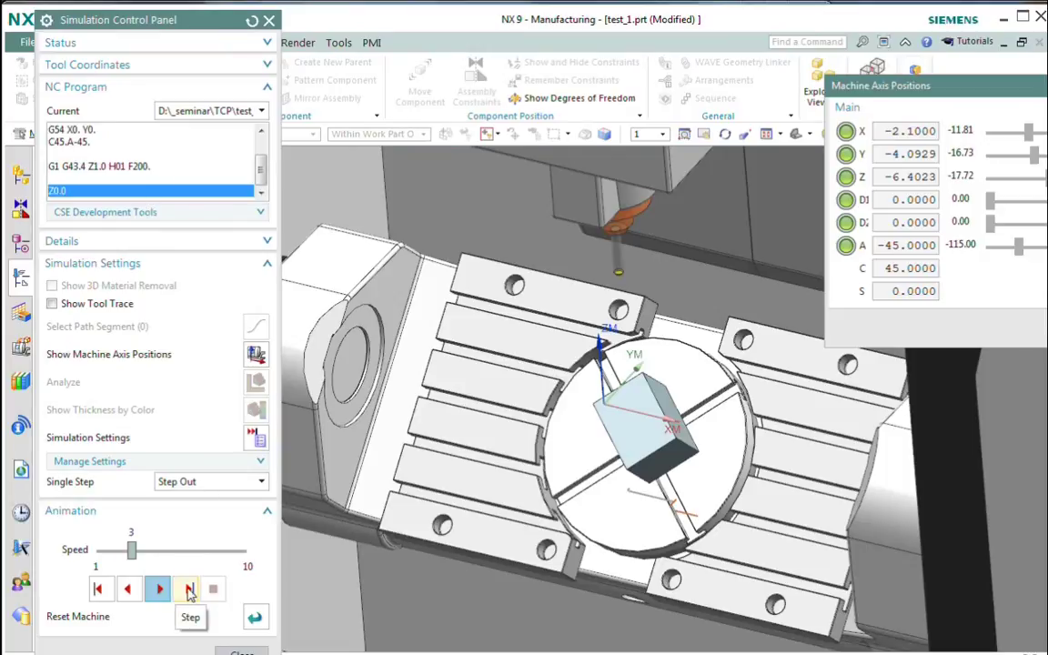
{"action": "left_click", "coordinate": [188, 590]}
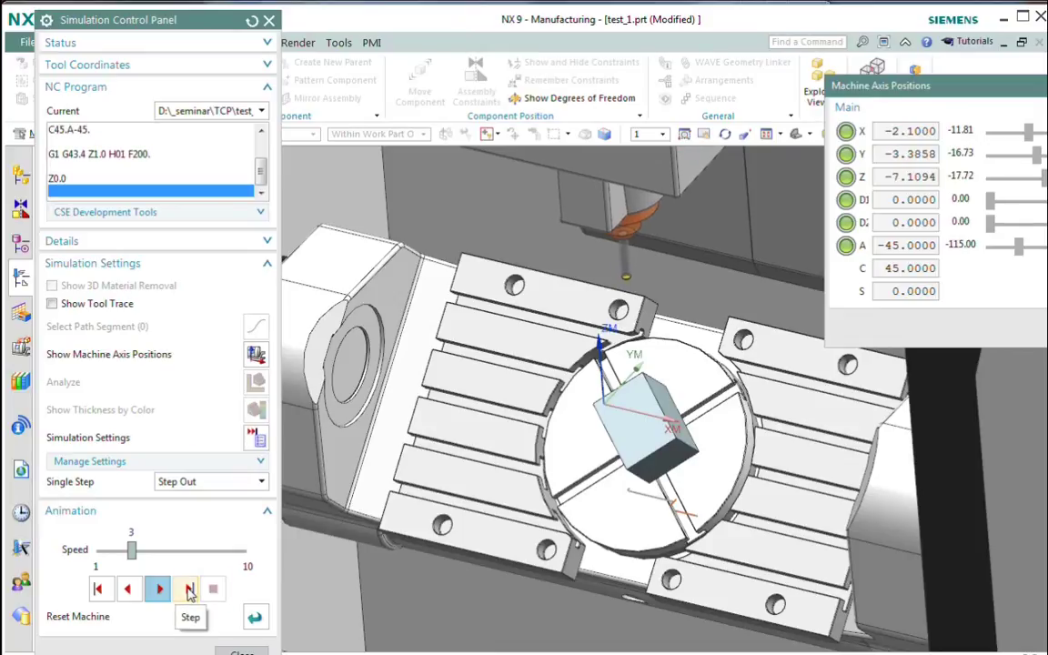
Step: Step through X4. C-45., Y-3 C-135. and X0. A-30. C-215., leaving A -30, C -215
{"action": "left_click", "coordinate": [188, 590]}
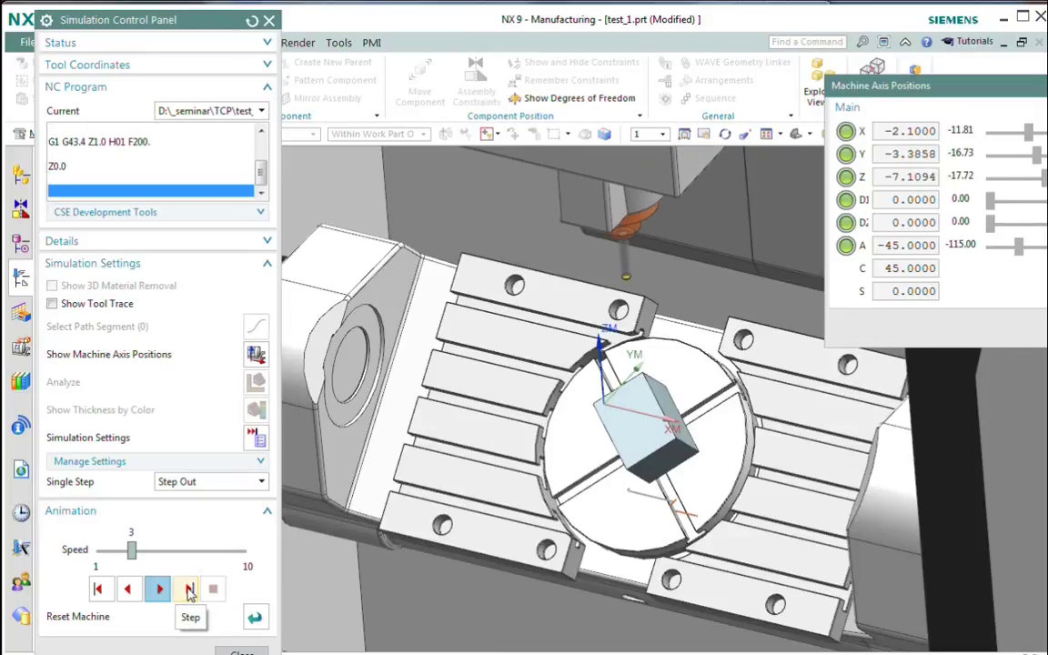
{"action": "left_click", "coordinate": [188, 589]}
{"action": "left_click", "coordinate": [188, 589]}
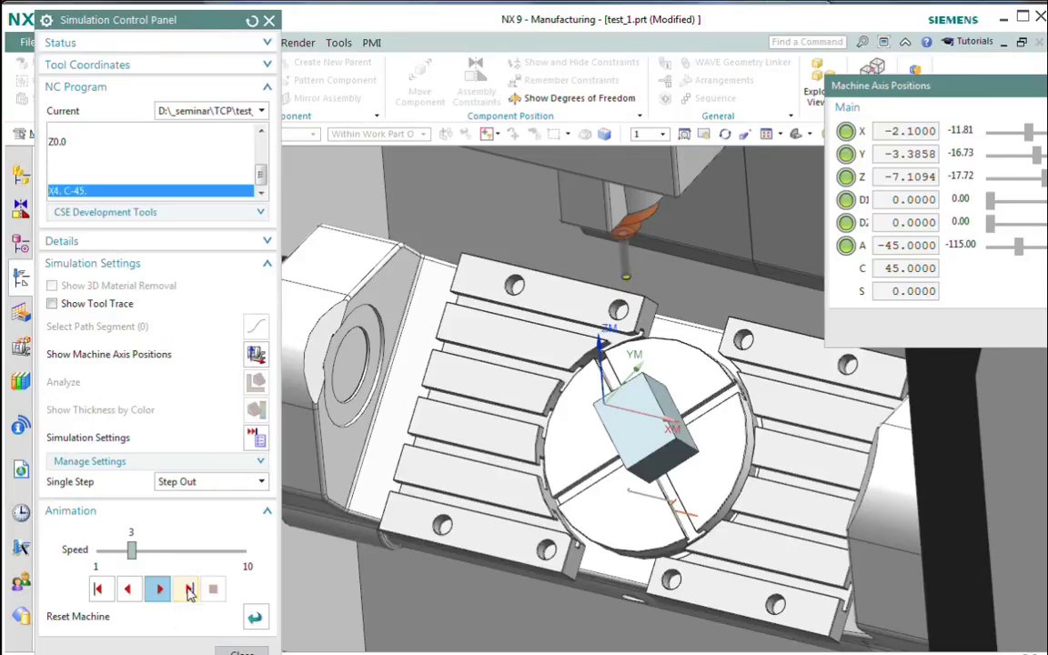
{"action": "left_click", "coordinate": [188, 589]}
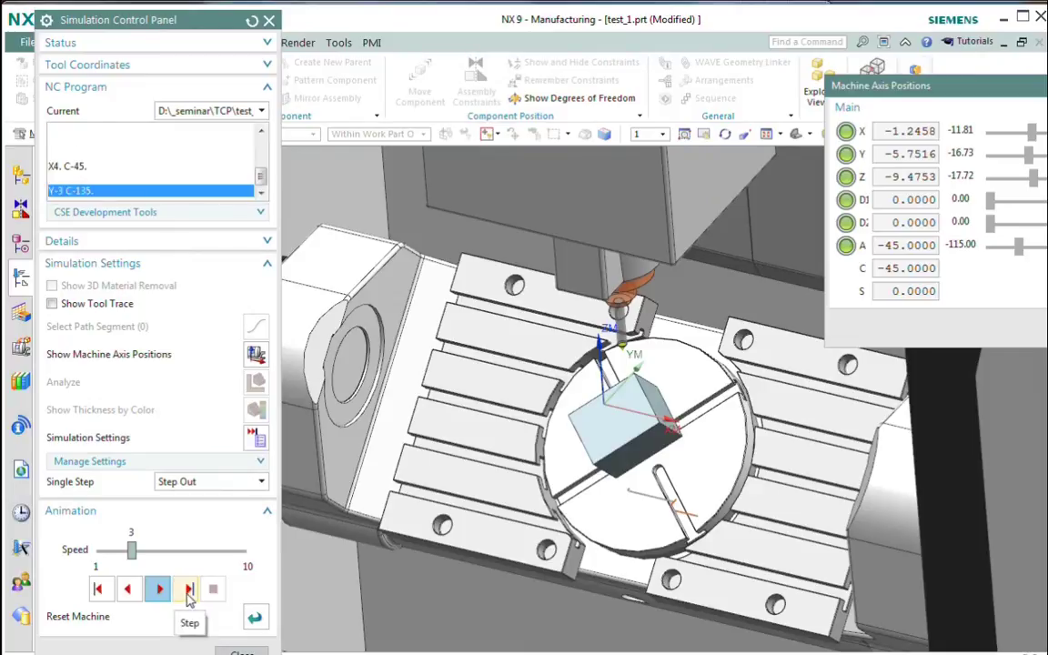
{"action": "left_click", "coordinate": [189, 589]}
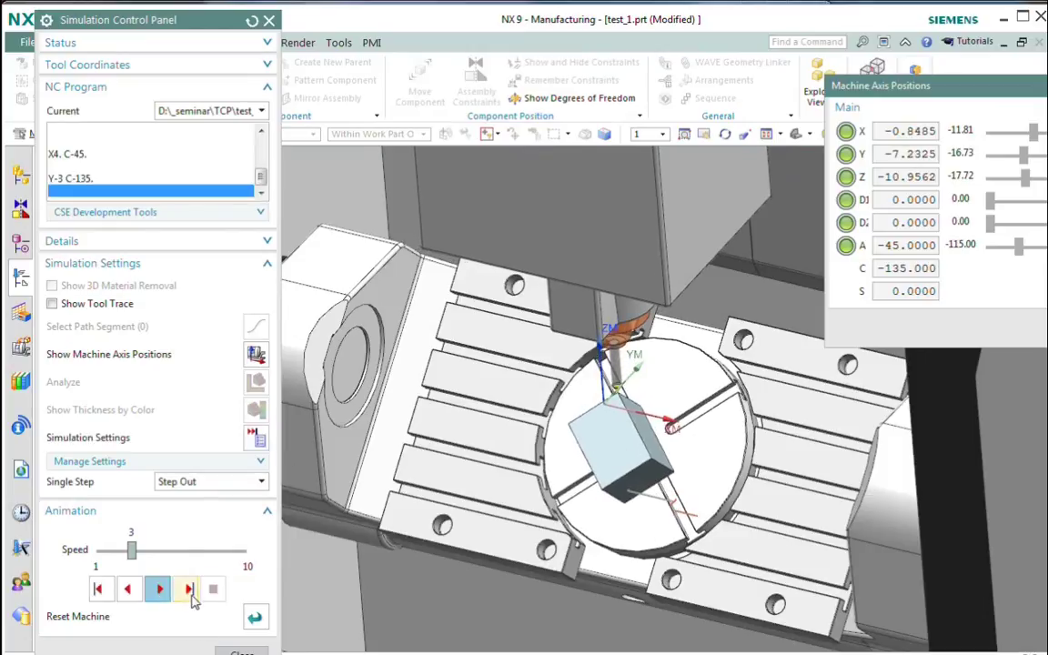
{"action": "left_click", "coordinate": [190, 589]}
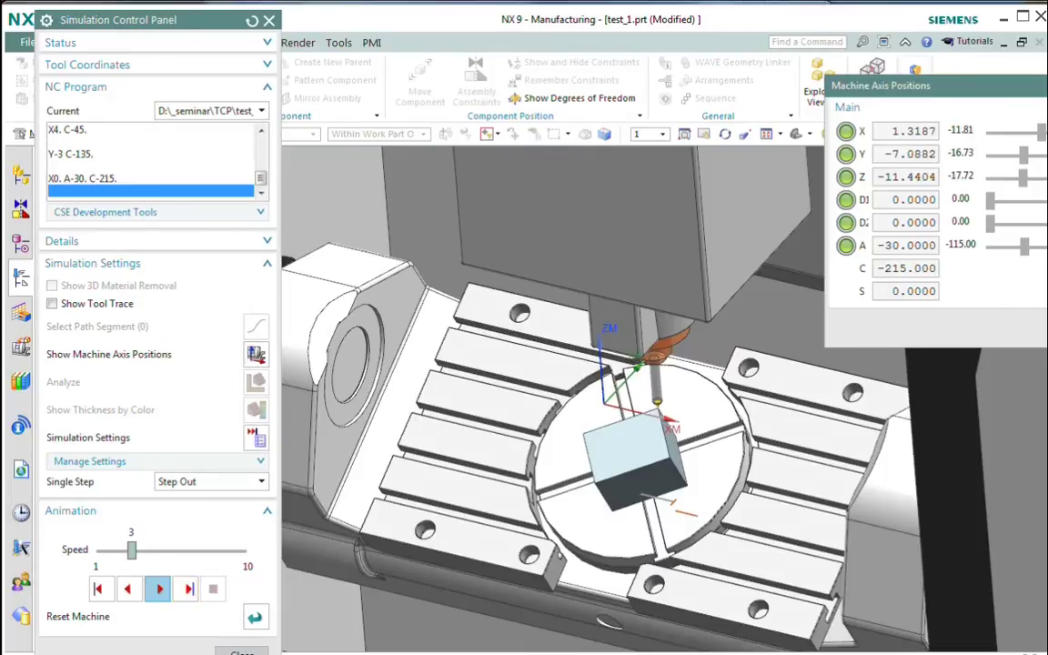
{"action": "key", "text": "alt+Tab"}
Step: Type X0. Y0 back into test_1.txt on the empty line after the G43.4 block
{"action": "right_click", "coordinate": [369, 520]}
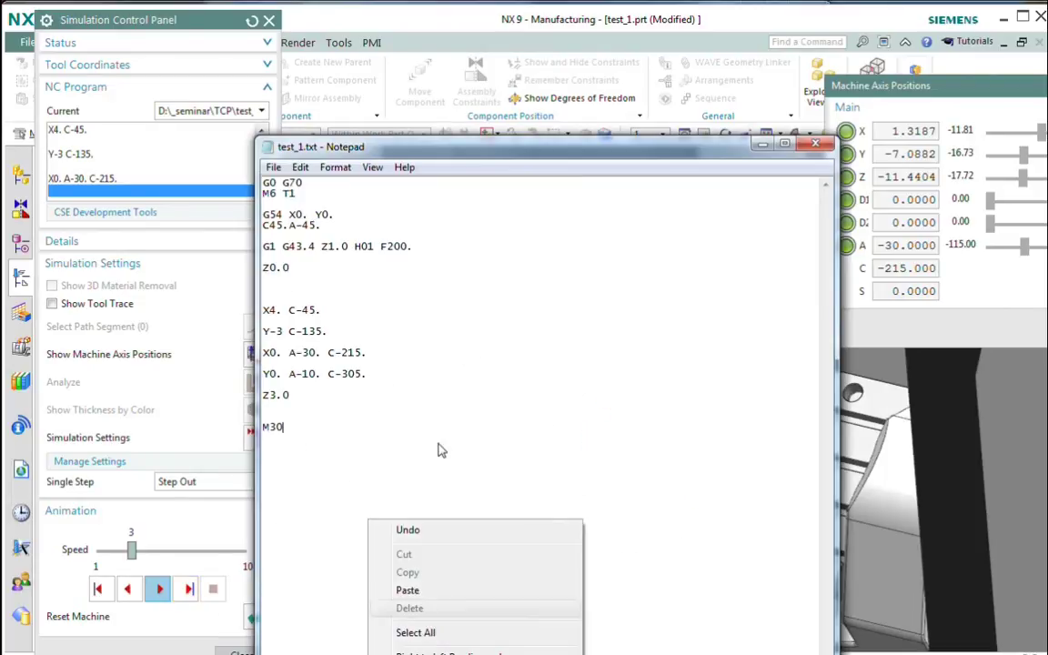
{"action": "left_click", "coordinate": [494, 331]}
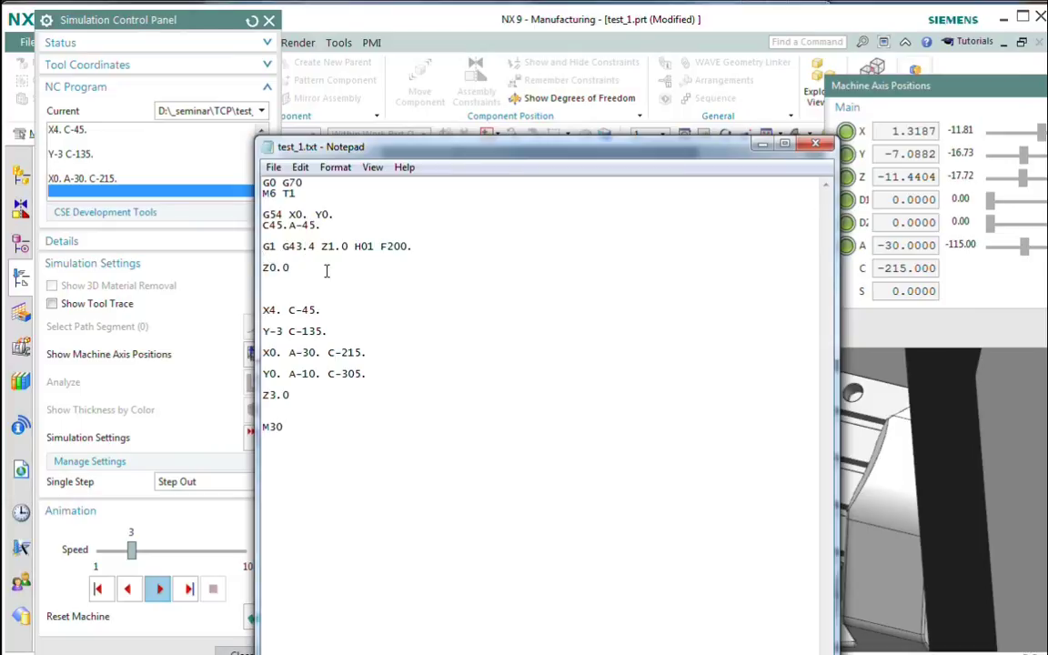
{"action": "type", "text": "X0. Y0"}
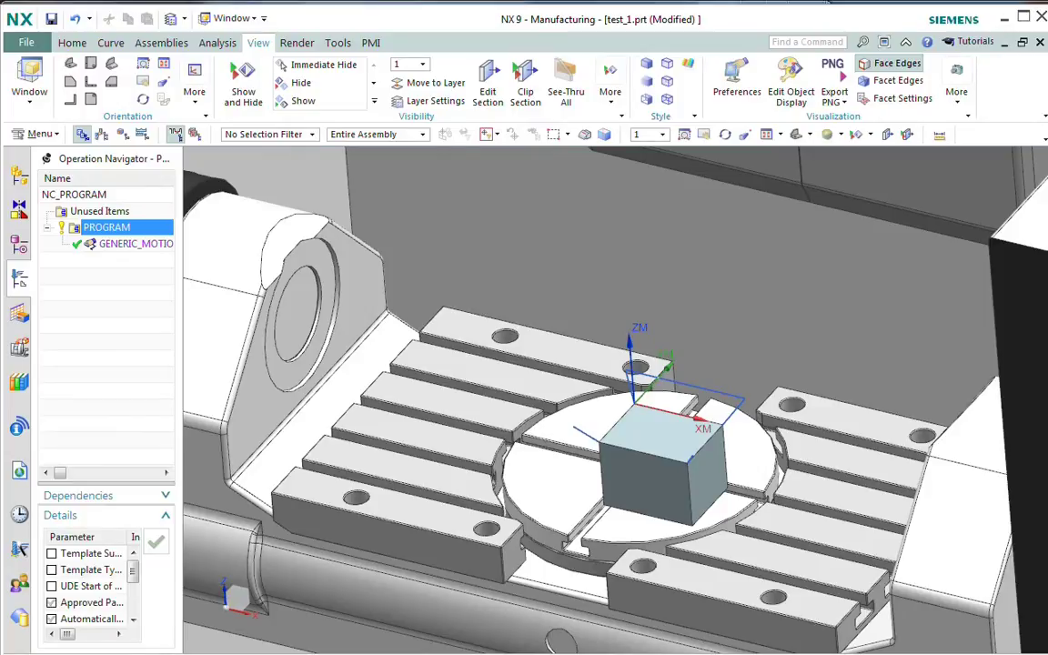
Step: Change #19696=0 to #19696=32 in sim08_mill_5ax_fanuc-Main.ini, save it, and minimize Notepad
{"action": "left_click_drag", "start_coordinate": [1047, 273], "coordinate": [571, 229]}
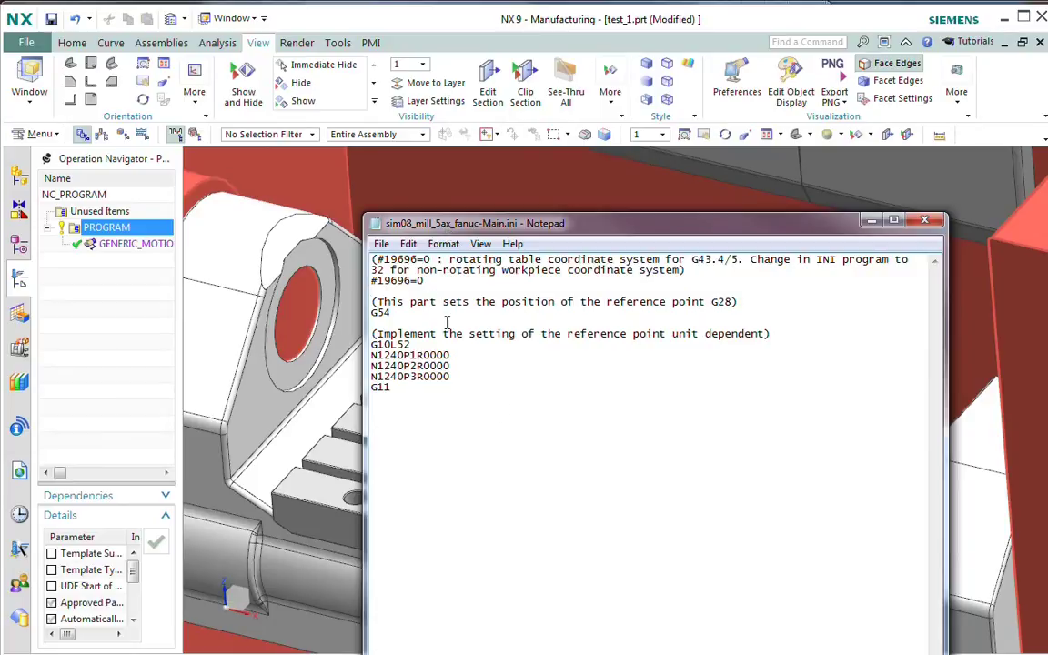
{"action": "left_click", "coordinate": [429, 281]}
{"action": "left_click", "coordinate": [382, 244]}
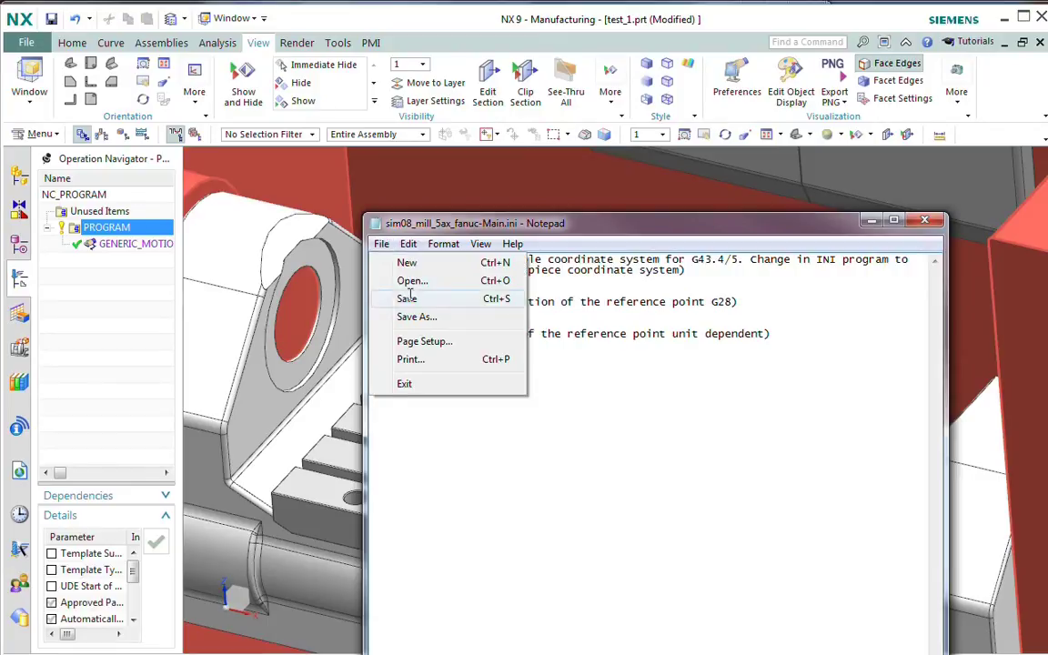
{"action": "left_click", "coordinate": [408, 297]}
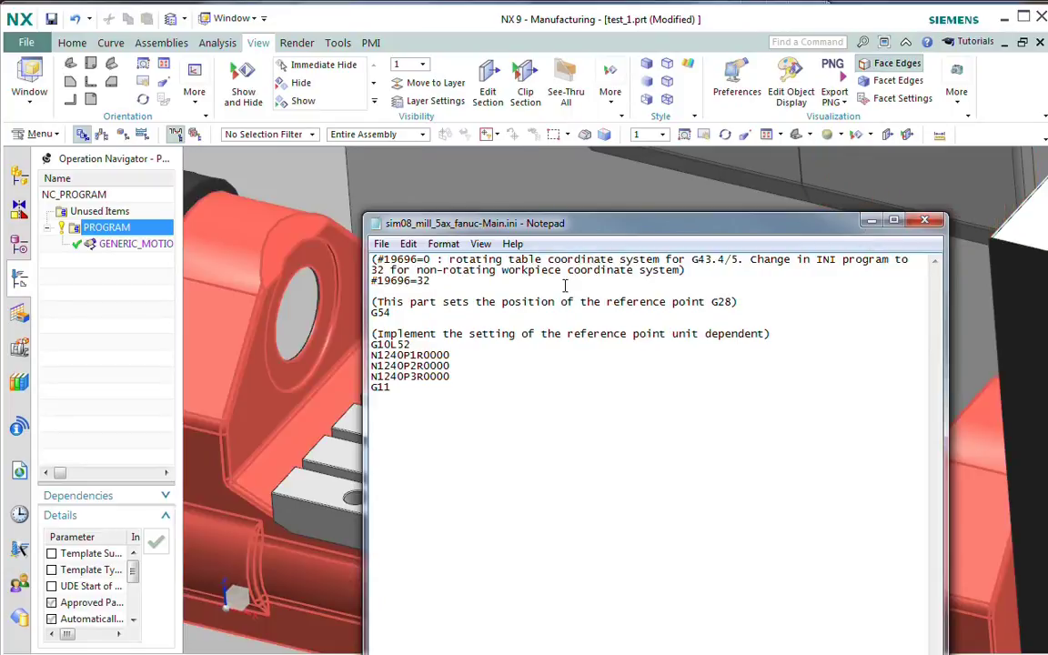
{"action": "left_click", "coordinate": [869, 220]}
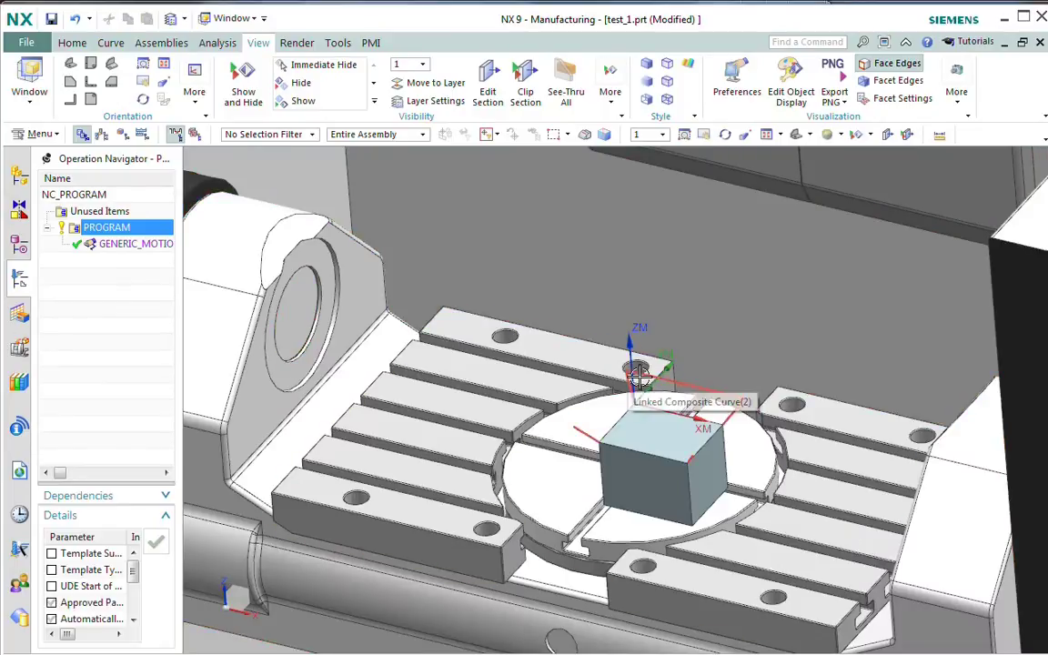
Step: Review GENERIC_MOTION's Follow_Curve_Edge sub-operation on the part and accept the Generic Motion dialog
{"action": "left_click", "coordinate": [119, 245]}
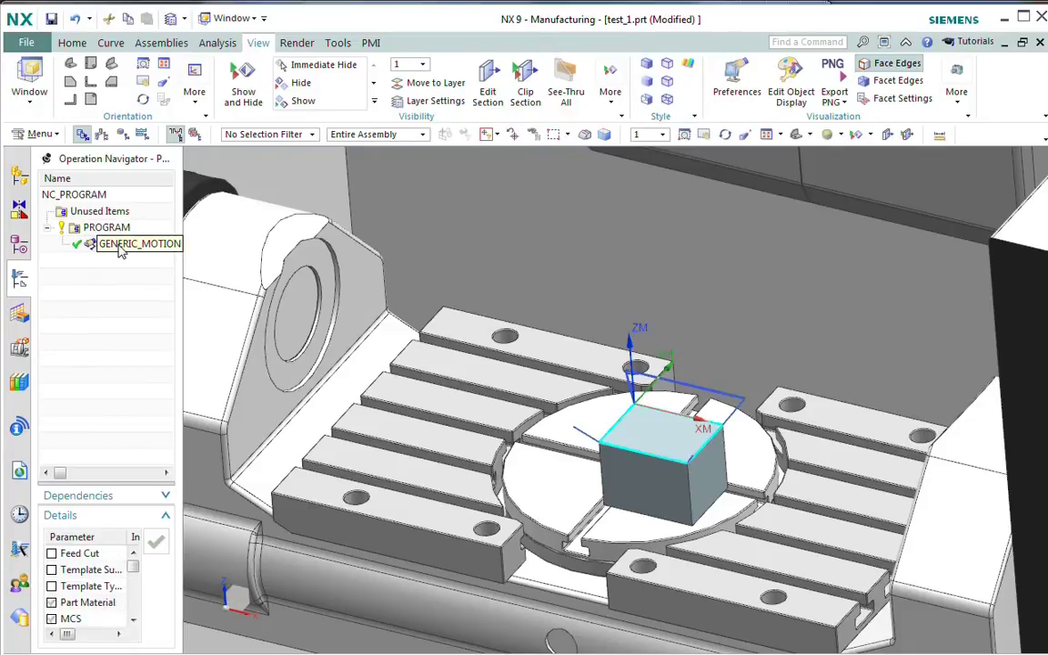
{"action": "double_click", "coordinate": [92, 243]}
{"action": "scroll", "coordinate": [580, 364], "scroll_direction": "up", "scroll_amount": 2}
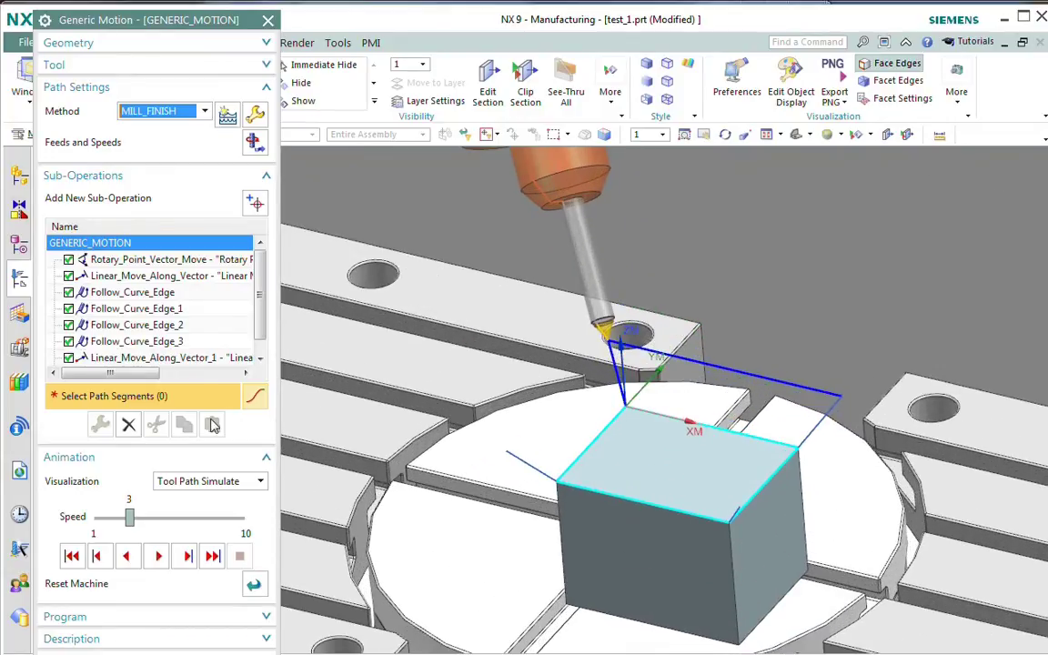
{"action": "left_click", "coordinate": [127, 292]}
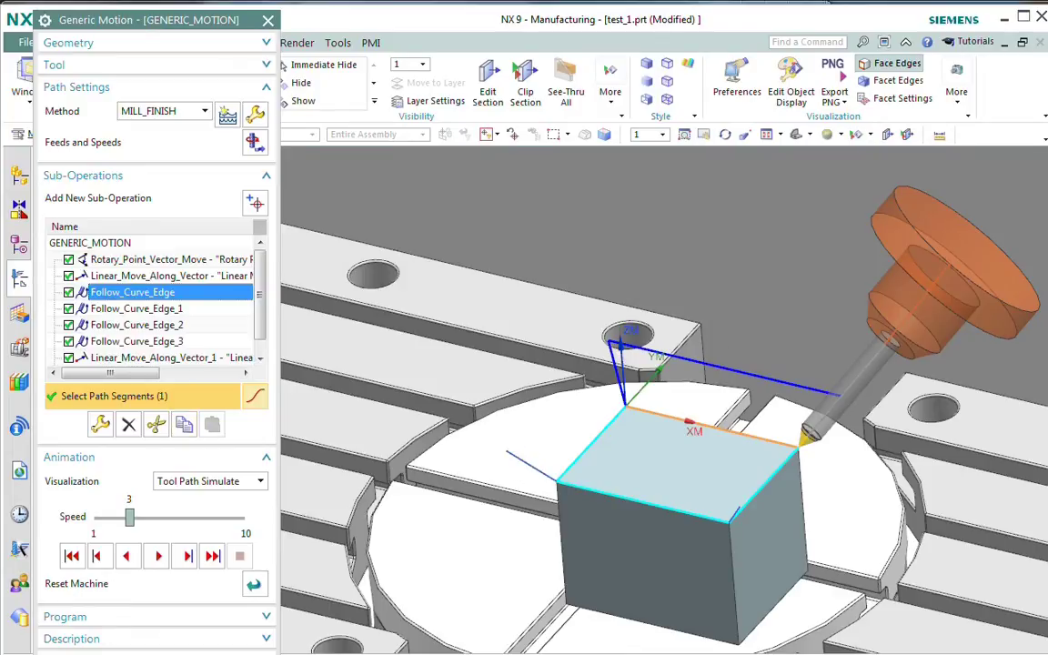
{"action": "middle_click", "coordinate": [257, 340]}
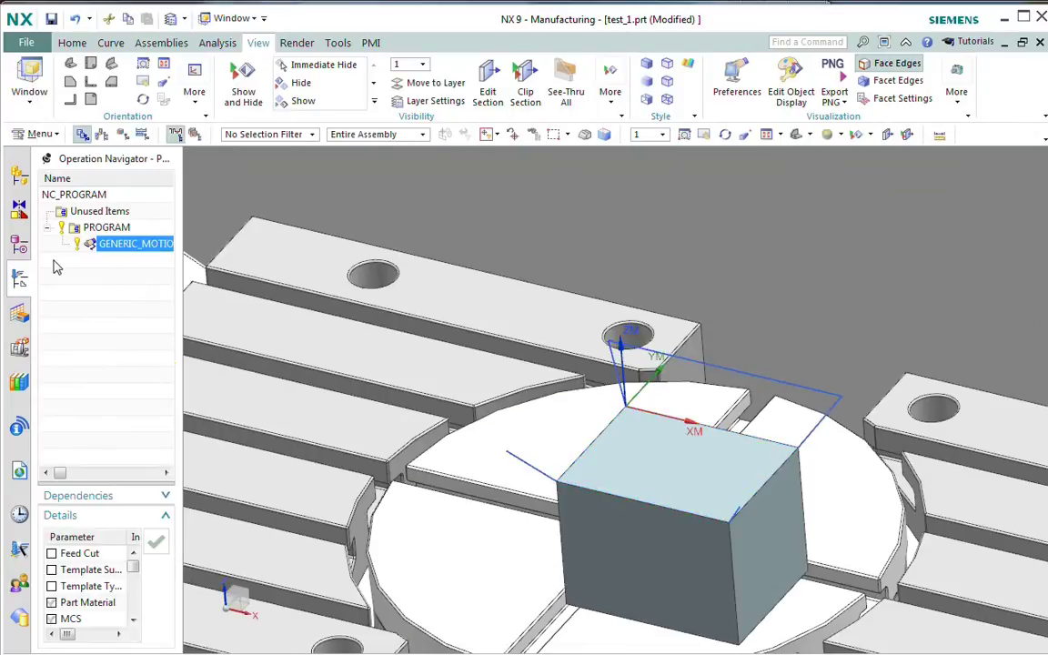
Step: Start machine code simulation of PROGRAM and drag the Simulation Control Panel aside
{"action": "right_click", "coordinate": [100, 227]}
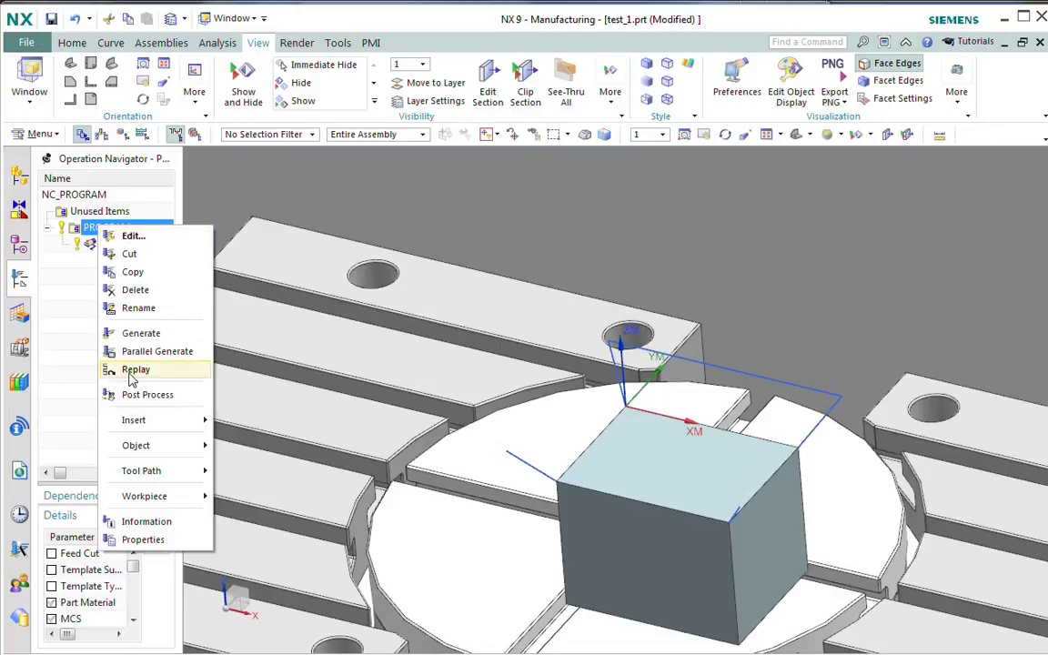
{"action": "mouse_move", "coordinate": [146, 471]}
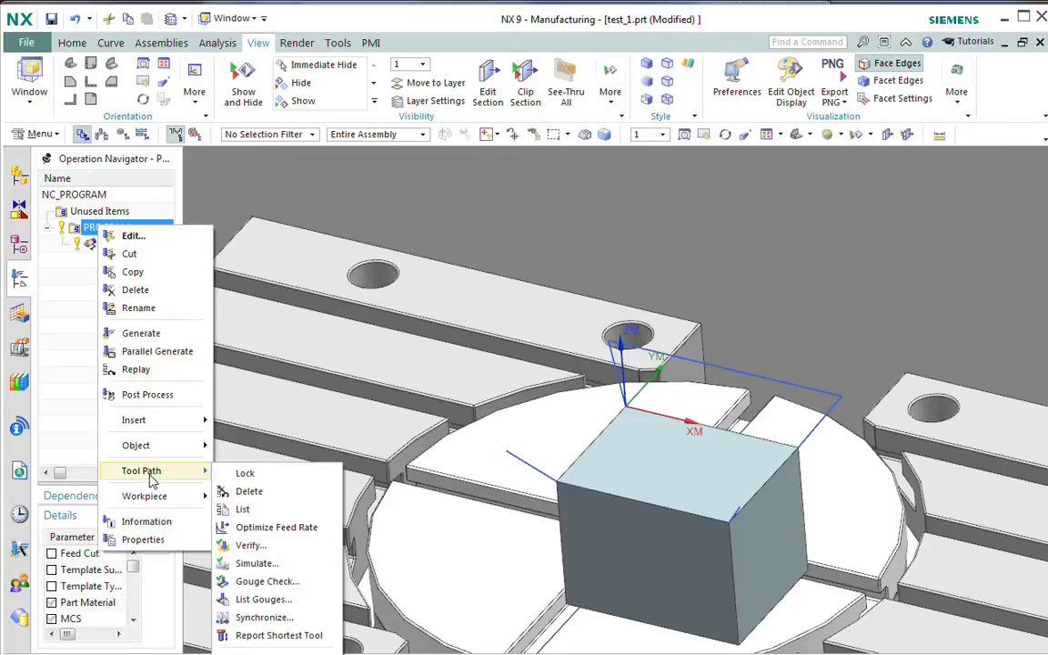
{"action": "left_click", "coordinate": [257, 563]}
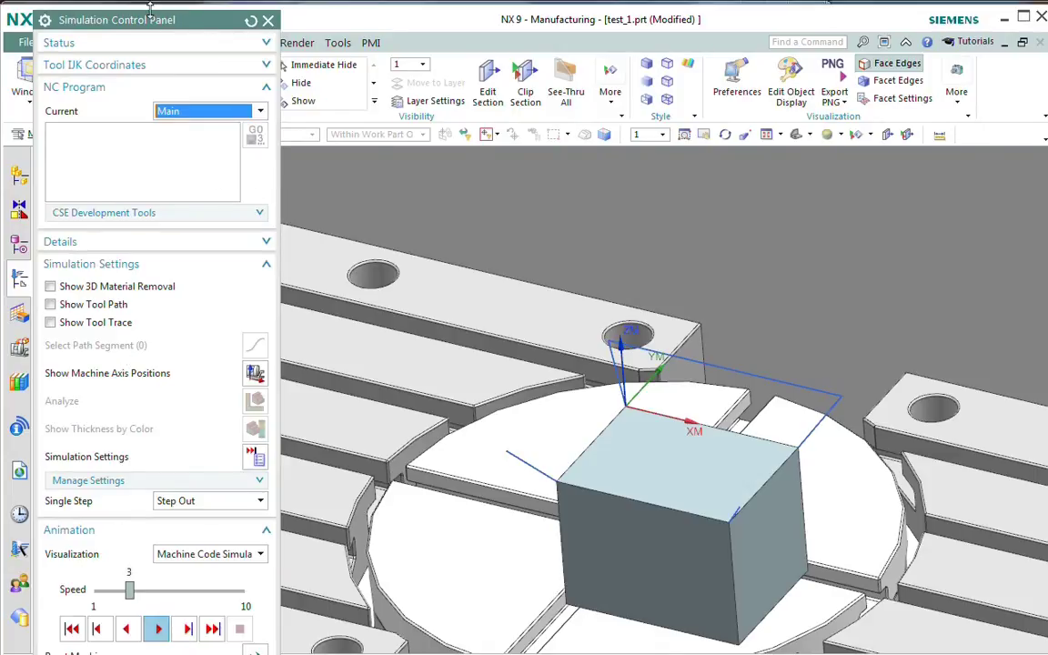
{"action": "left_click_drag", "start_coordinate": [144, 25], "coordinate": [349, 31]}
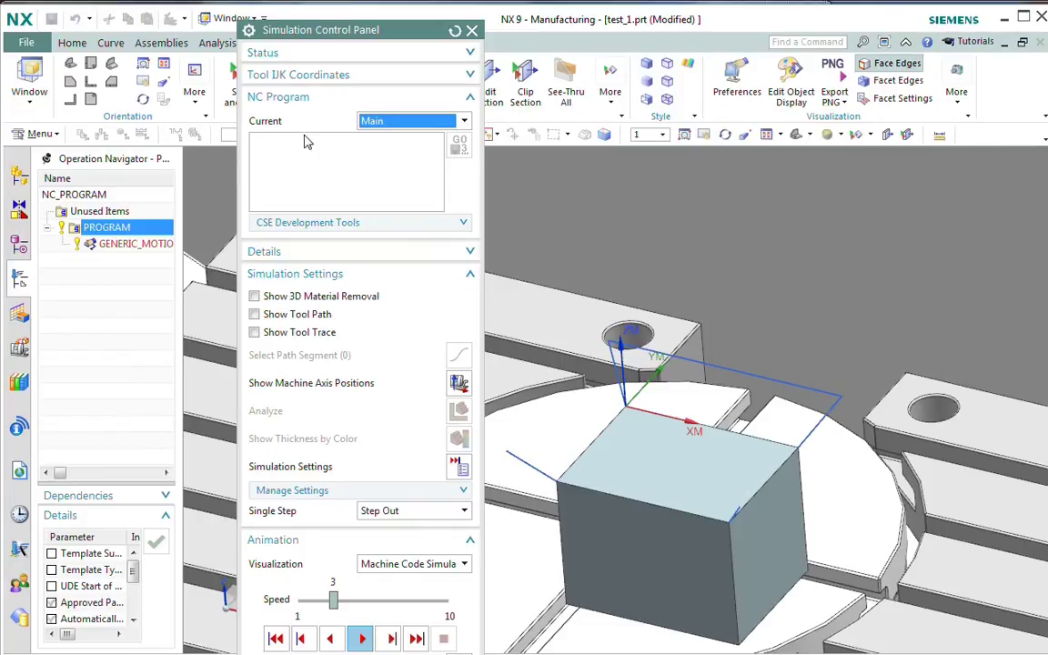
{"action": "left_click_drag", "start_coordinate": [289, 29], "coordinate": [140, 7]}
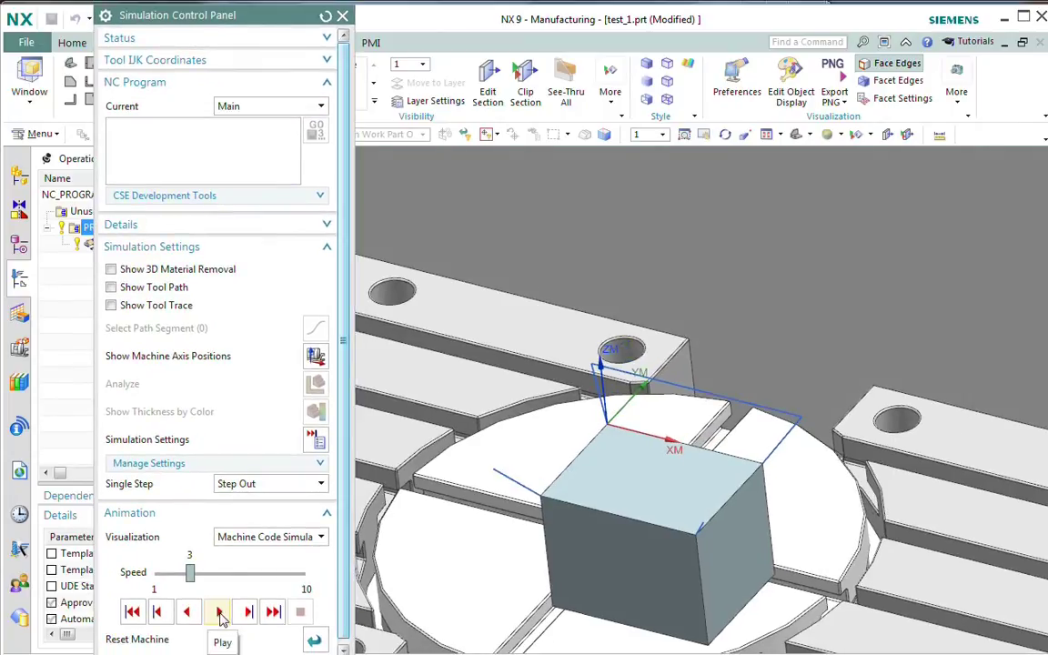
Step: Play, stop at N8, step through N9 to N12, then resume playback
{"action": "left_click", "coordinate": [220, 613]}
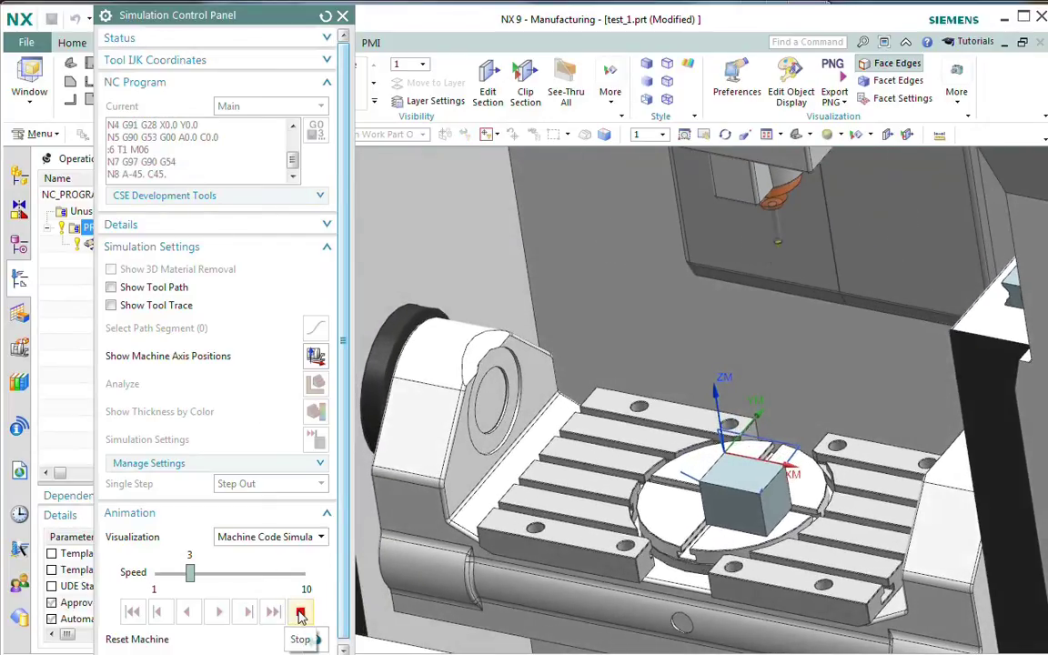
{"action": "left_click", "coordinate": [302, 615]}
{"action": "left_click", "coordinate": [249, 611]}
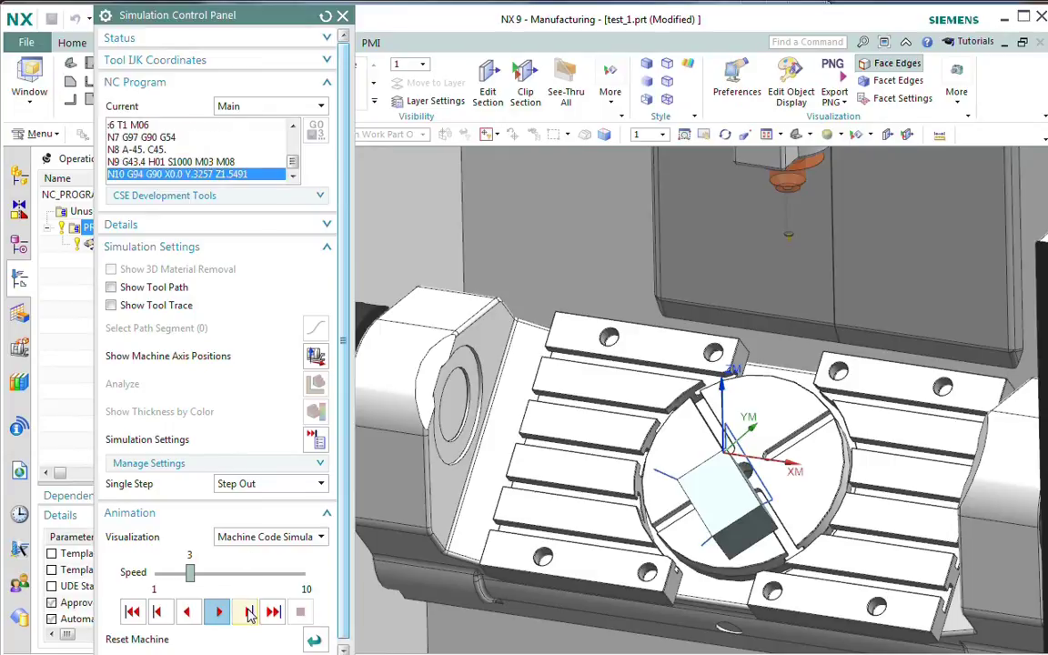
{"action": "left_click", "coordinate": [249, 612]}
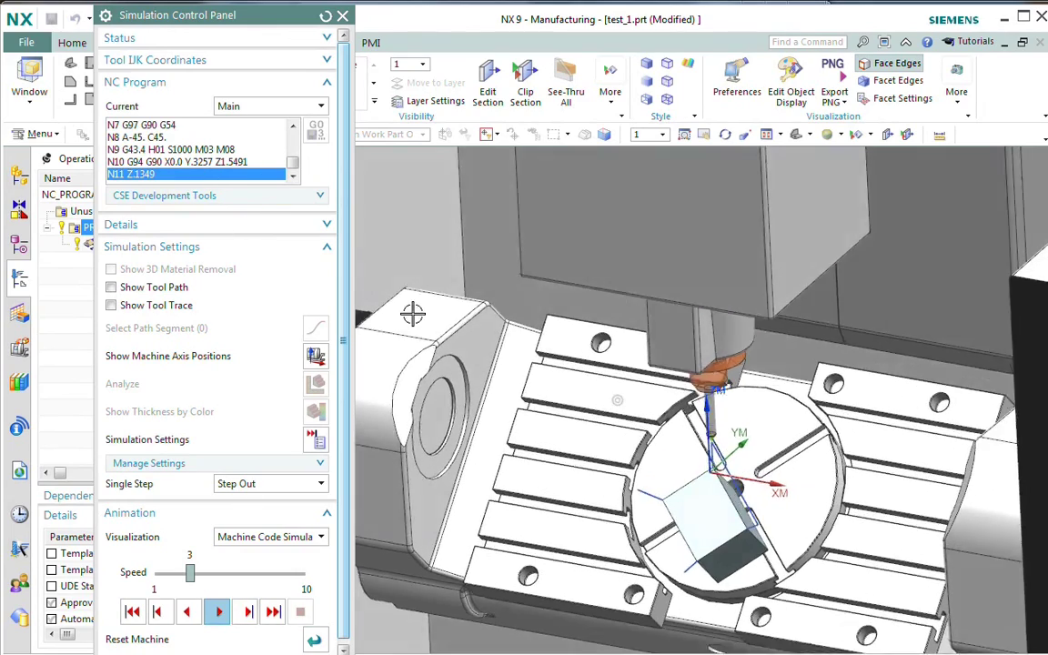
{"action": "middle_click_drag", "start_coordinate": [637, 391], "coordinate": [759, 360]}
{"action": "left_click", "coordinate": [244, 616]}
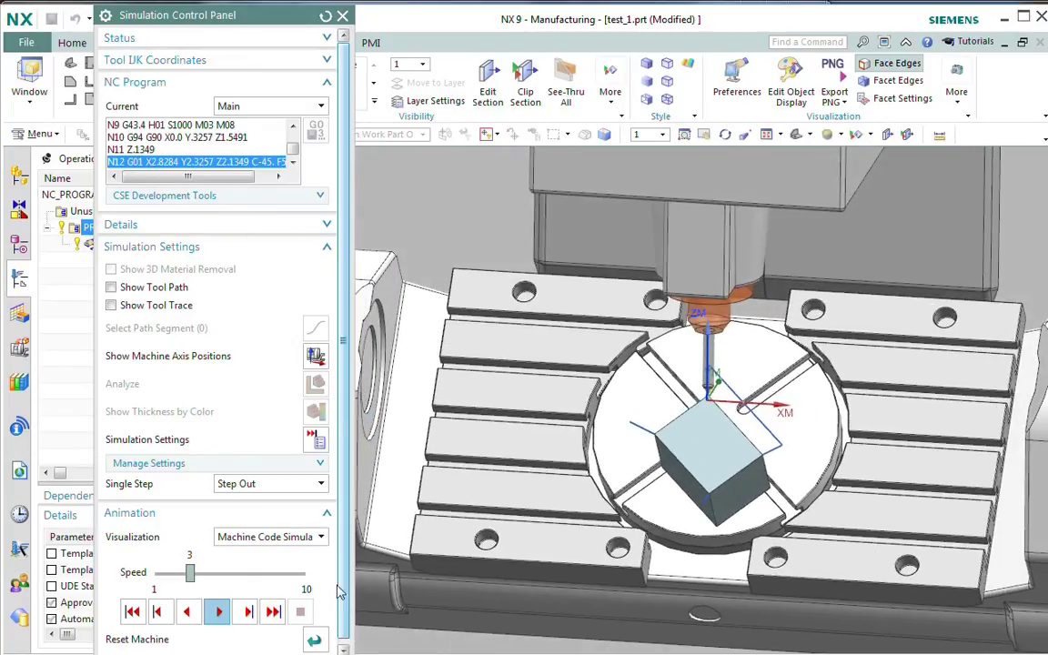
{"action": "left_click", "coordinate": [250, 612]}
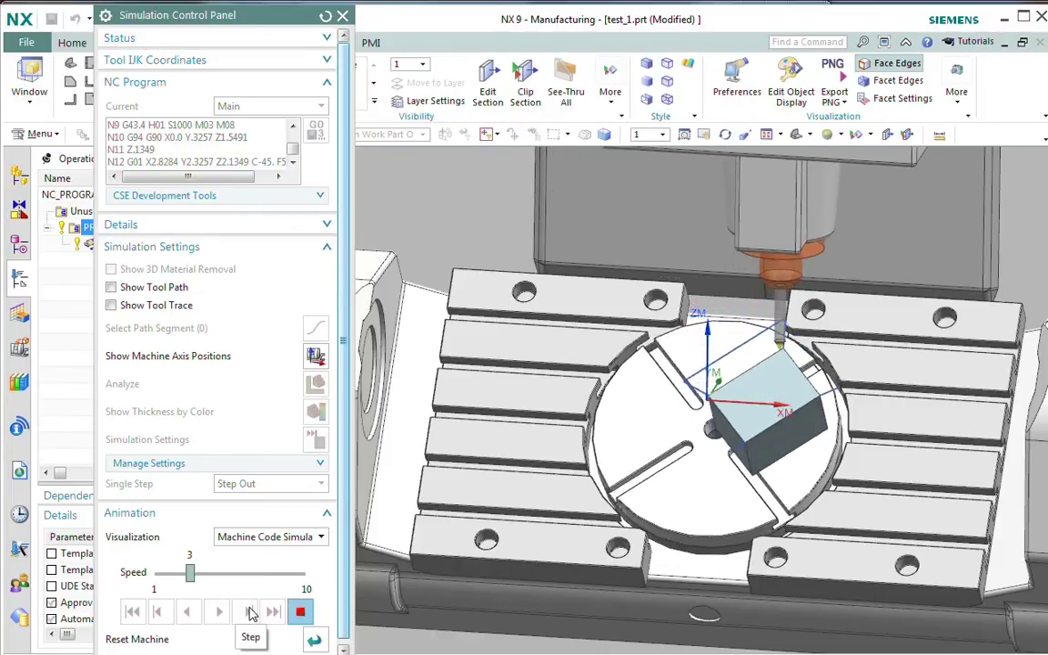
Step: Step the simulation through blocks N13, N14 and N15 to stop at N16 G00 Z1.5491
{"action": "left_click", "coordinate": [250, 612]}
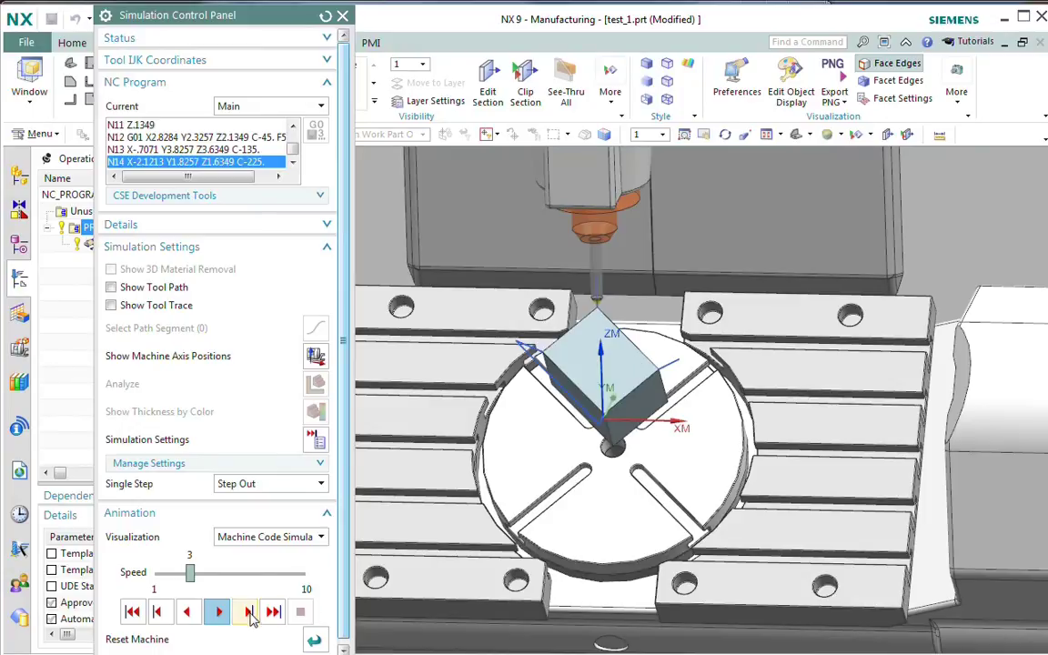
{"action": "left_click", "coordinate": [251, 613]}
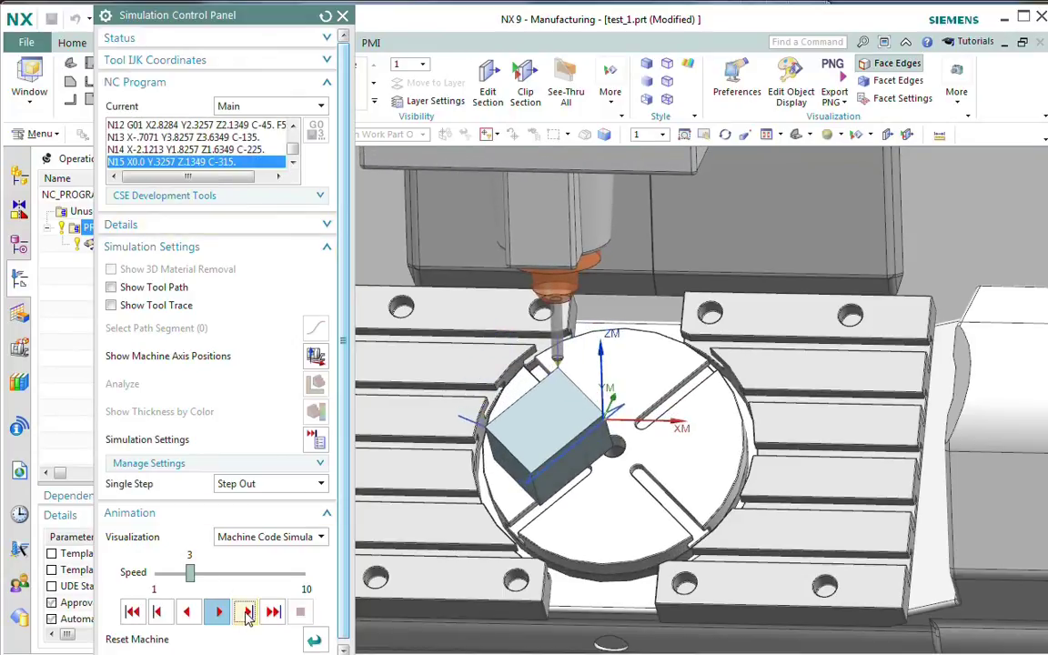
{"action": "left_click", "coordinate": [246, 612]}
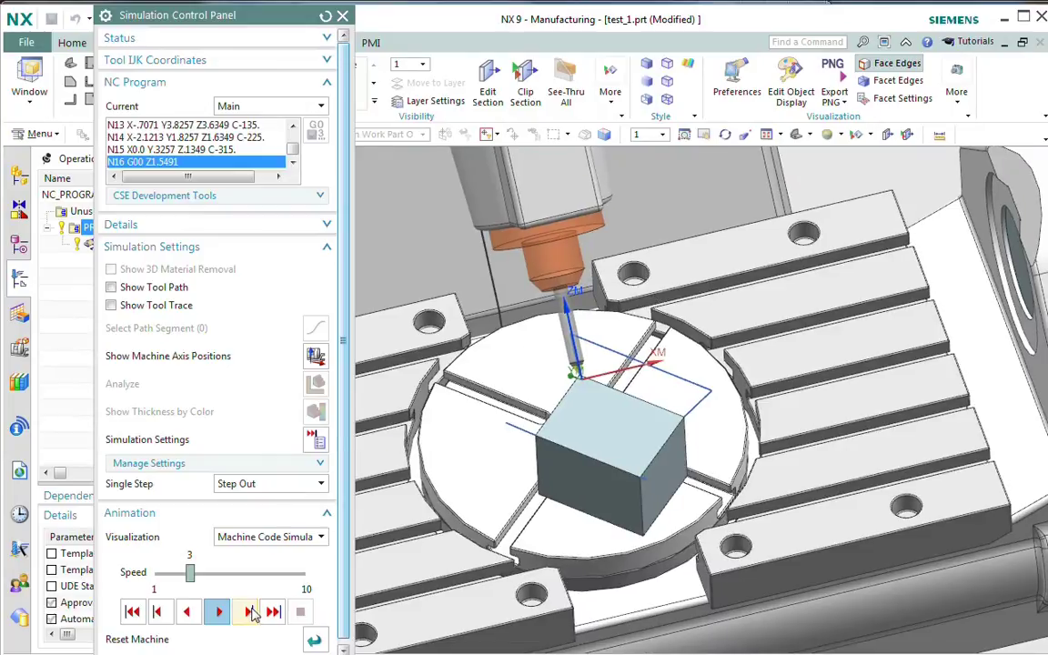
Step: Step to block N17 X2.8284 Y2.3257 Z3.5491 C-405. and reframe the view around the raised tool
{"action": "left_click", "coordinate": [249, 612]}
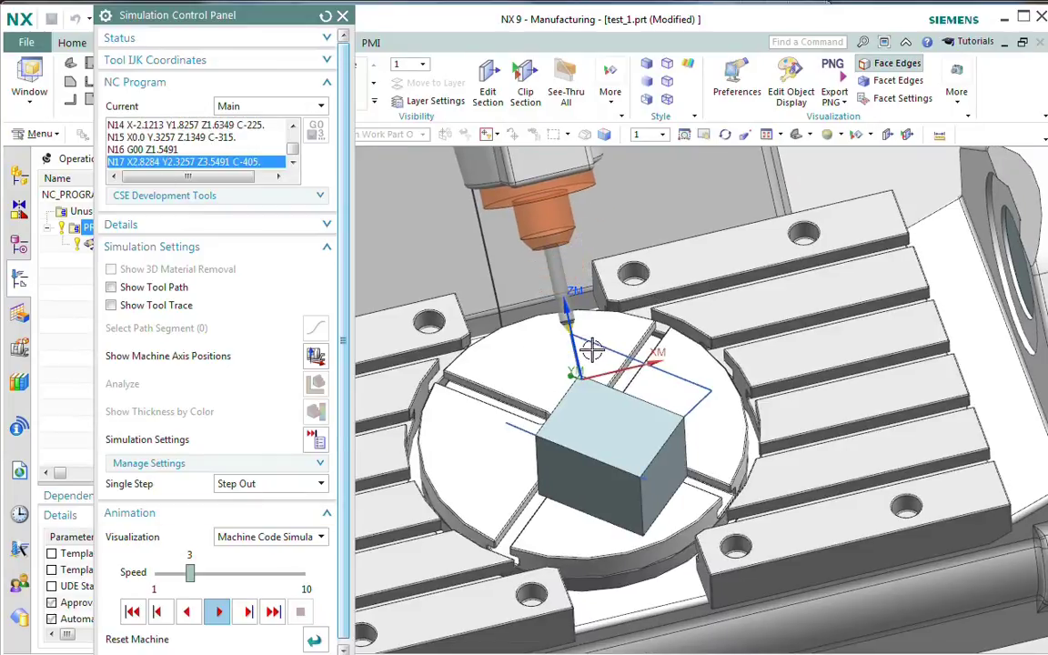
{"action": "scroll", "coordinate": [574, 340], "scroll_direction": "up", "scroll_amount": 3}
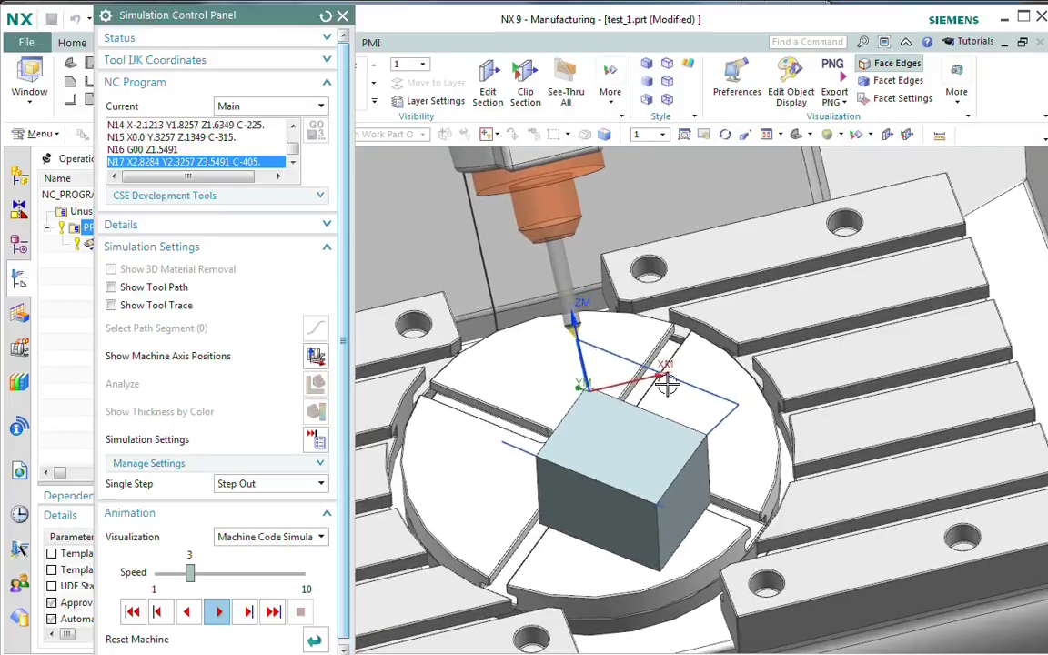
{"action": "mouse_move", "coordinate": [594, 336]}
{"action": "middle_mouse_down"}
{"action": "mouse_move", "coordinate": [627, 338]}
{"action": "mouse_move", "coordinate": [601, 332]}
{"action": "middle_mouse_up"}
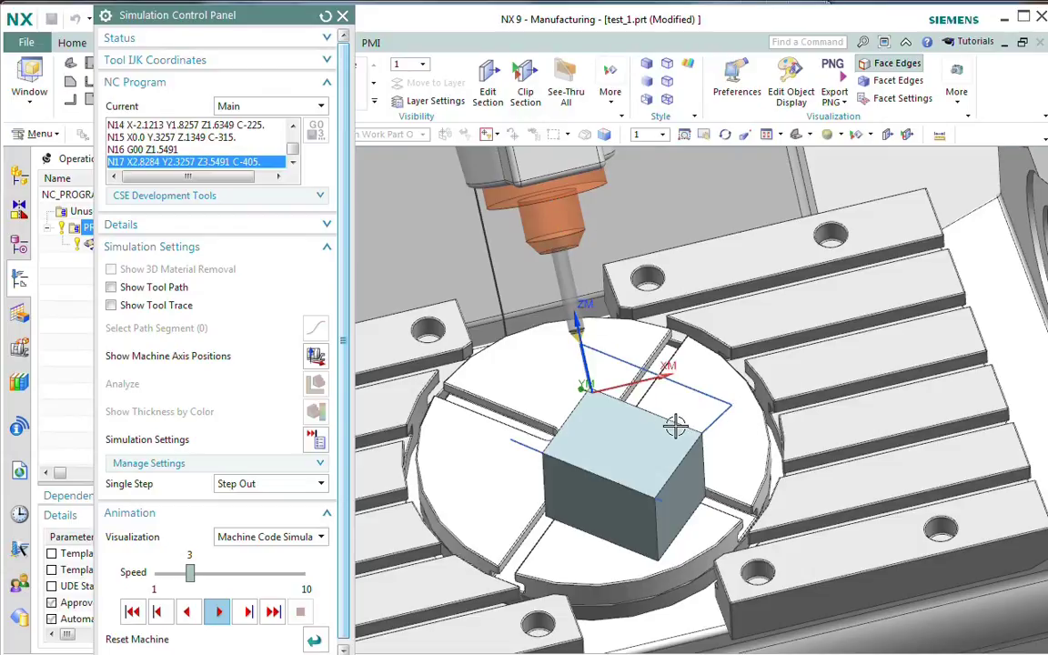
{"action": "middle_click_drag", "start_coordinate": [673, 426], "coordinate": [672, 396]}
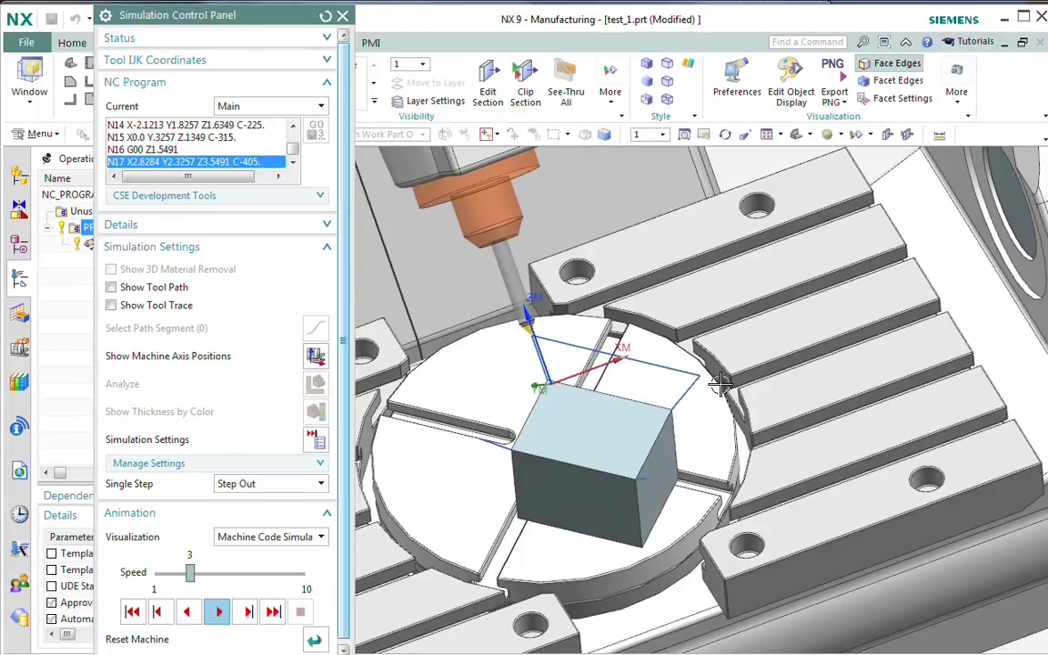
{"action": "scroll", "coordinate": [752, 415], "scroll_direction": "up", "scroll_amount": 4}
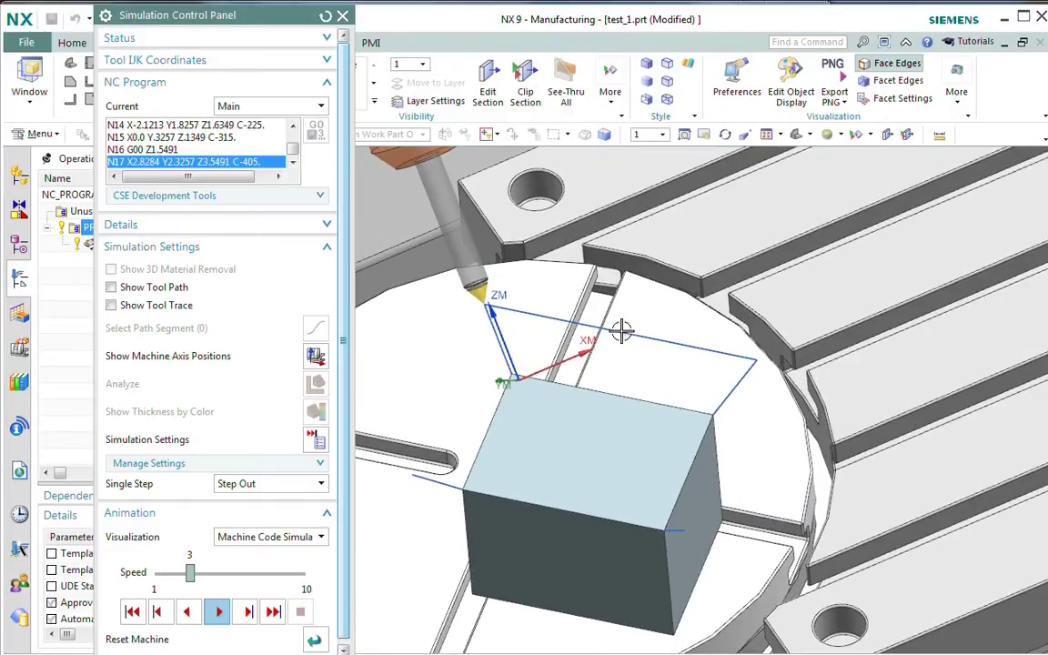
{"action": "scroll", "coordinate": [527, 323], "scroll_direction": "down", "scroll_amount": 1}
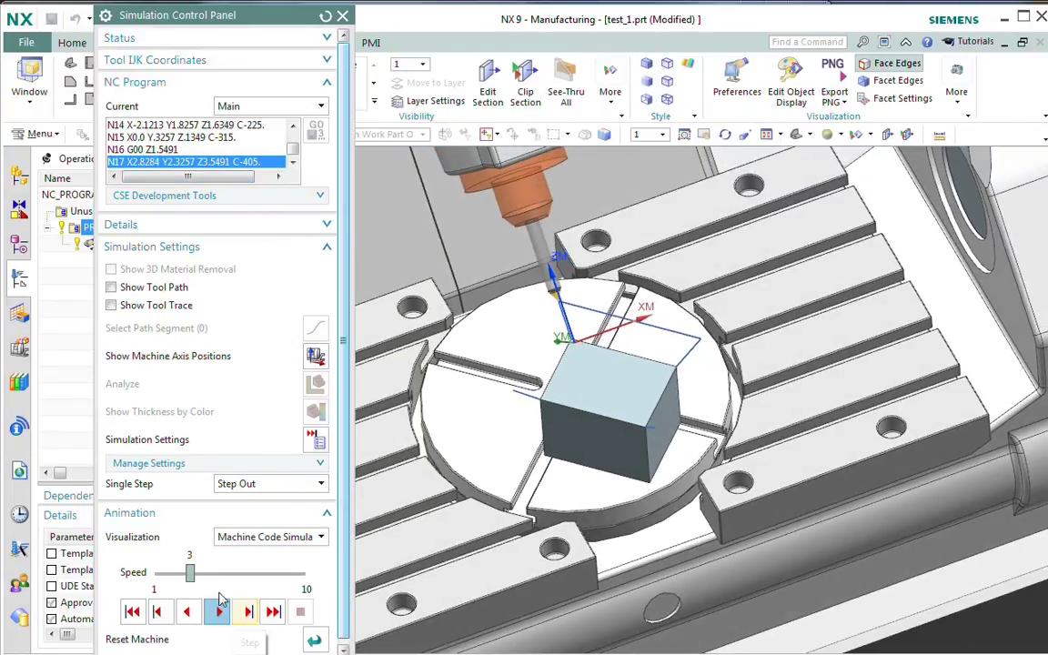
Step: Lower the animation speed to 1 and play on to block N18 G49 G20, inspecting the tool and spindle head
{"action": "left_click_drag", "start_coordinate": [189, 573], "coordinate": [158, 573]}
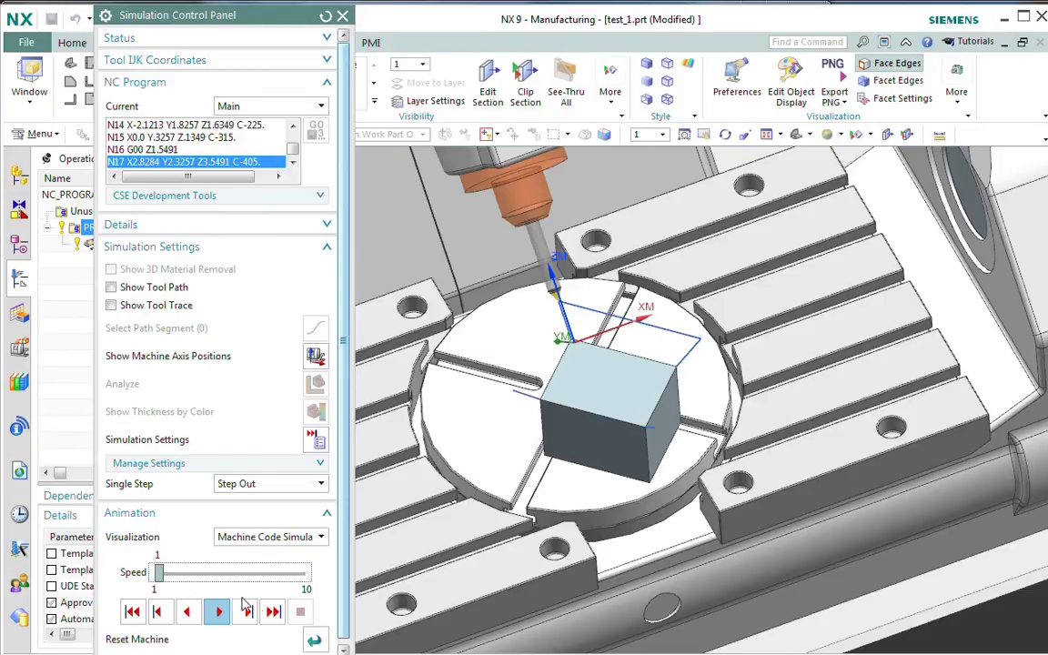
{"action": "left_click", "coordinate": [245, 615]}
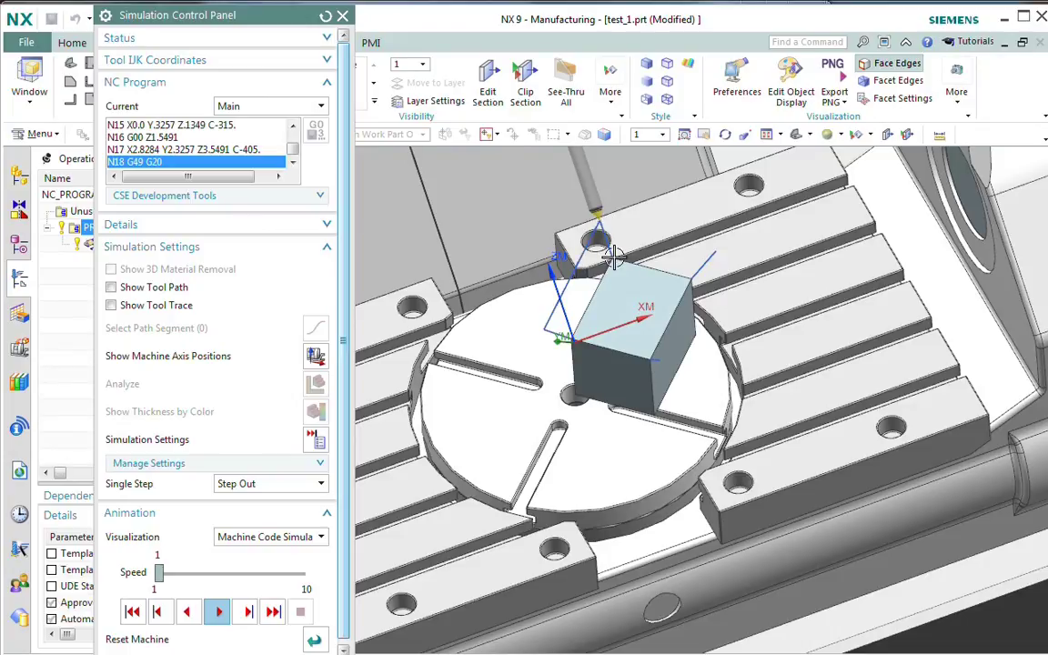
{"action": "middle_click_drag", "start_coordinate": [592, 309], "coordinate": [677, 332]}
{"action": "scroll", "coordinate": [677, 332], "scroll_direction": "up", "scroll_amount": 2}
{"action": "scroll", "coordinate": [637, 326], "scroll_direction": "up", "scroll_amount": 2}
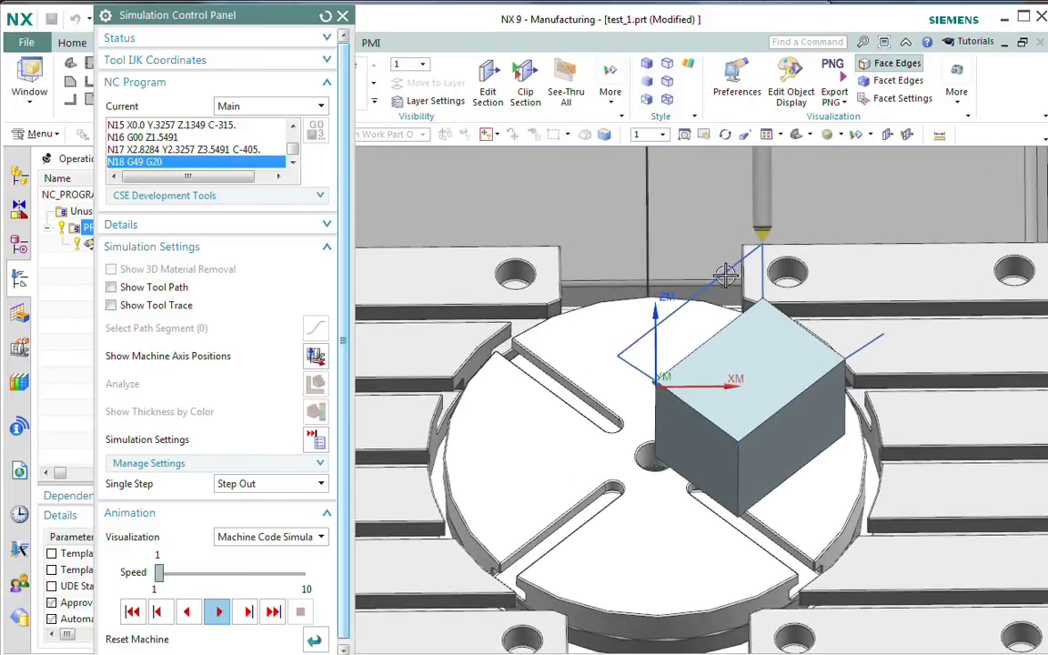
{"action": "middle_click_drag", "start_coordinate": [724, 275], "coordinate": [688, 453]}
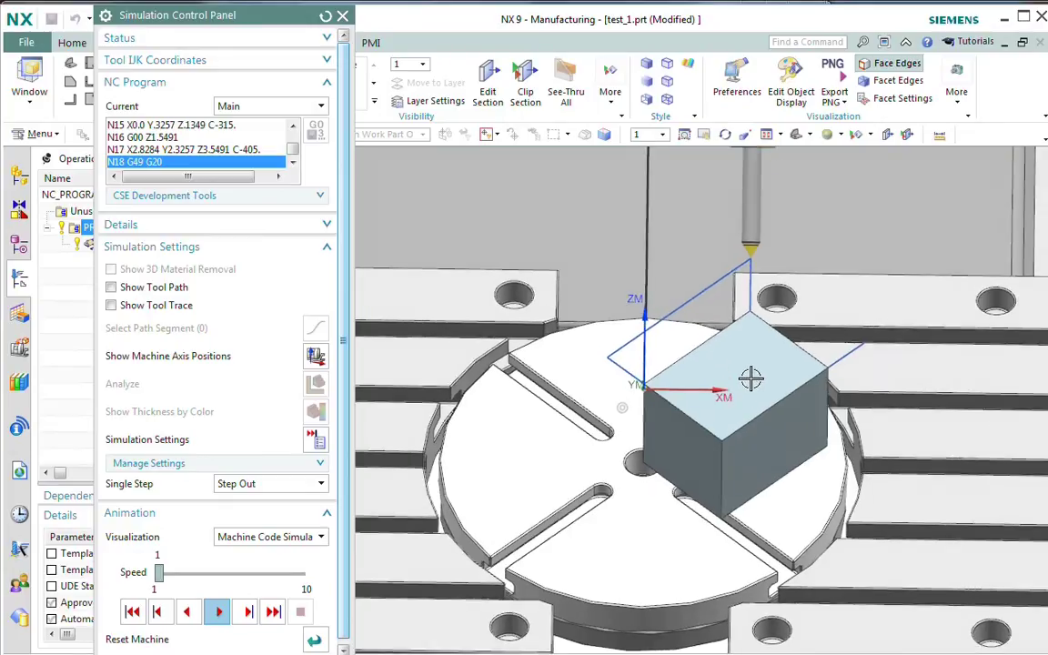
{"action": "middle_click_drag", "start_coordinate": [750, 378], "coordinate": [716, 414]}
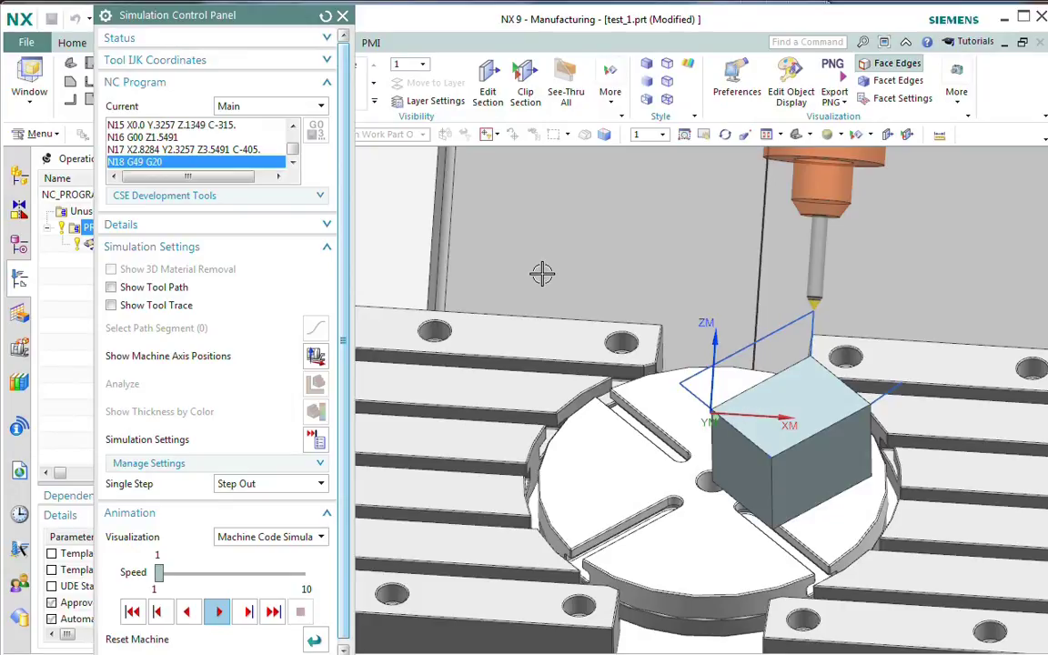
{"action": "middle_click_drag", "start_coordinate": [542, 274], "coordinate": [637, 343]}
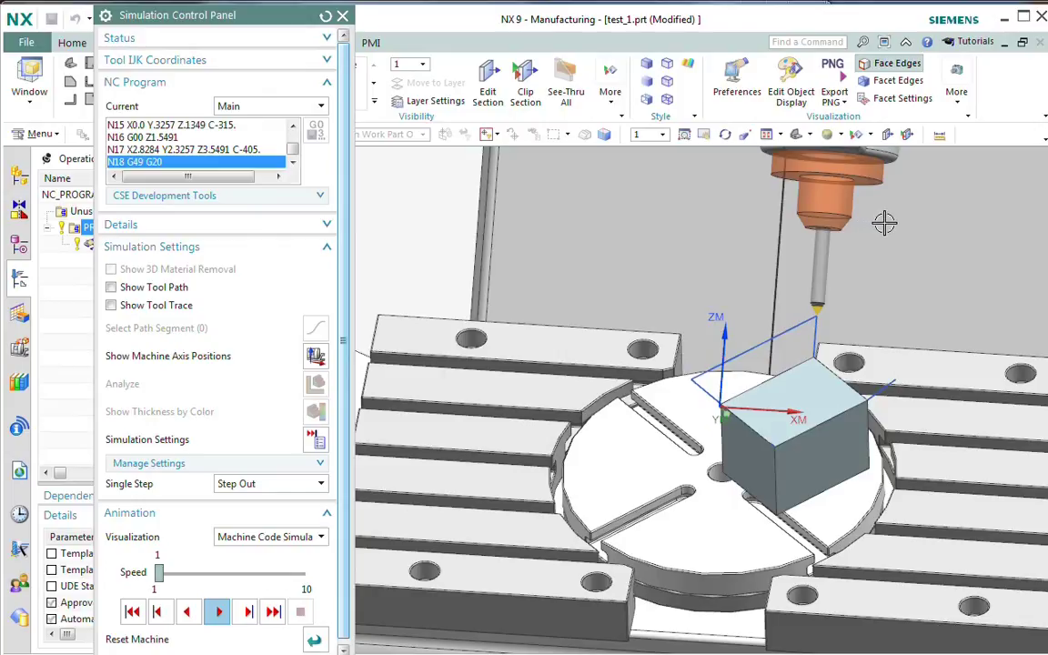
{"action": "middle_click_drag", "start_coordinate": [577, 292], "coordinate": [658, 366]}
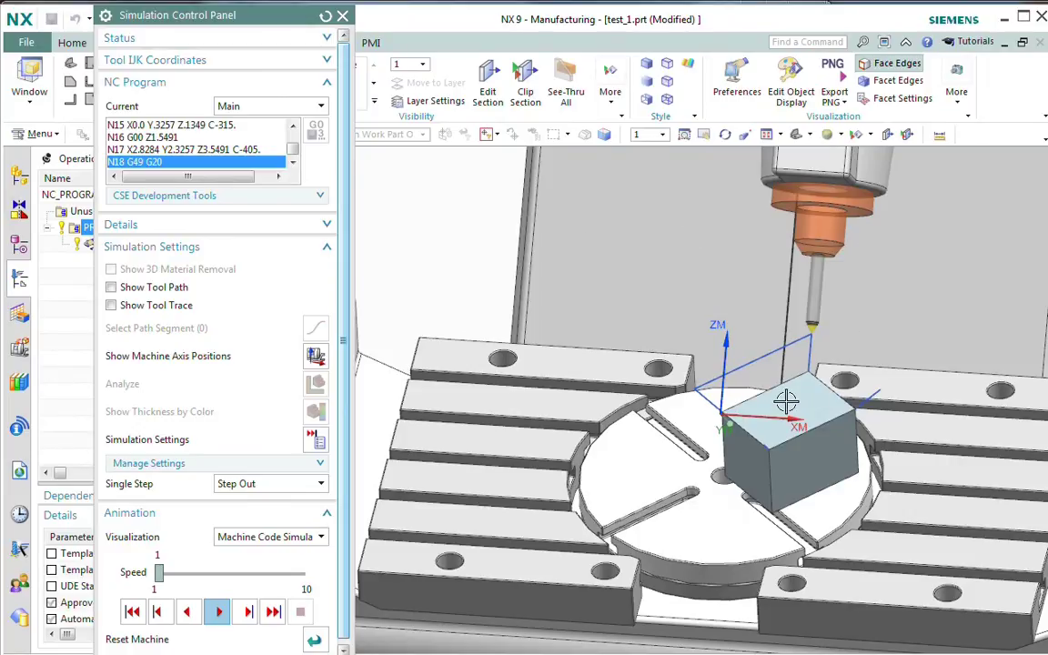
{"action": "scroll", "coordinate": [795, 405], "scroll_direction": "up", "scroll_amount": 3}
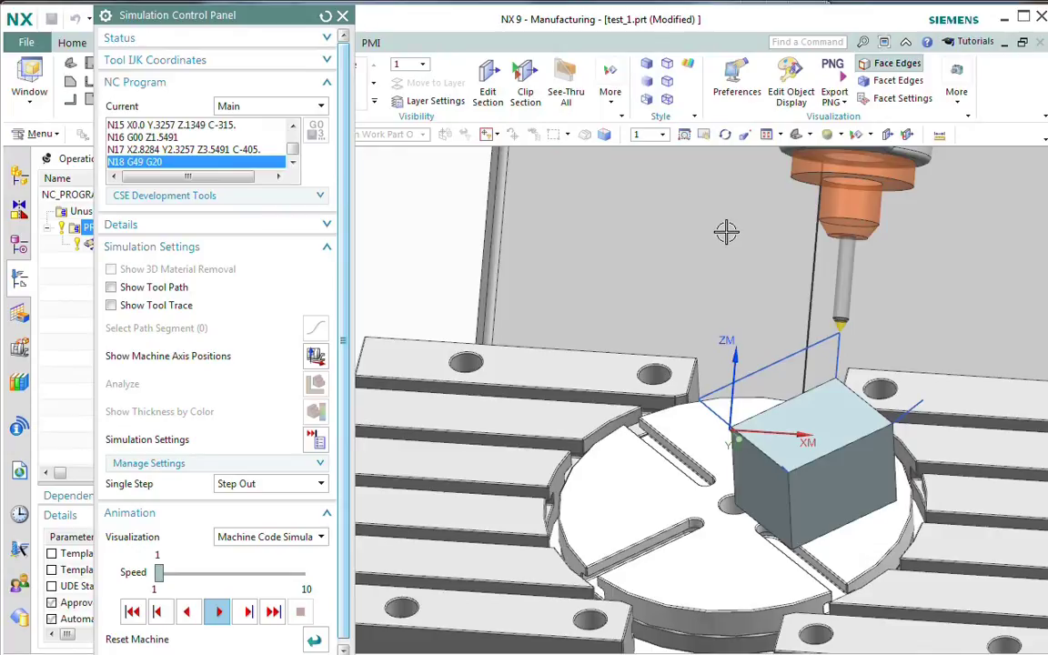
{"action": "scroll", "coordinate": [556, 320], "scroll_direction": "down", "scroll_amount": 2}
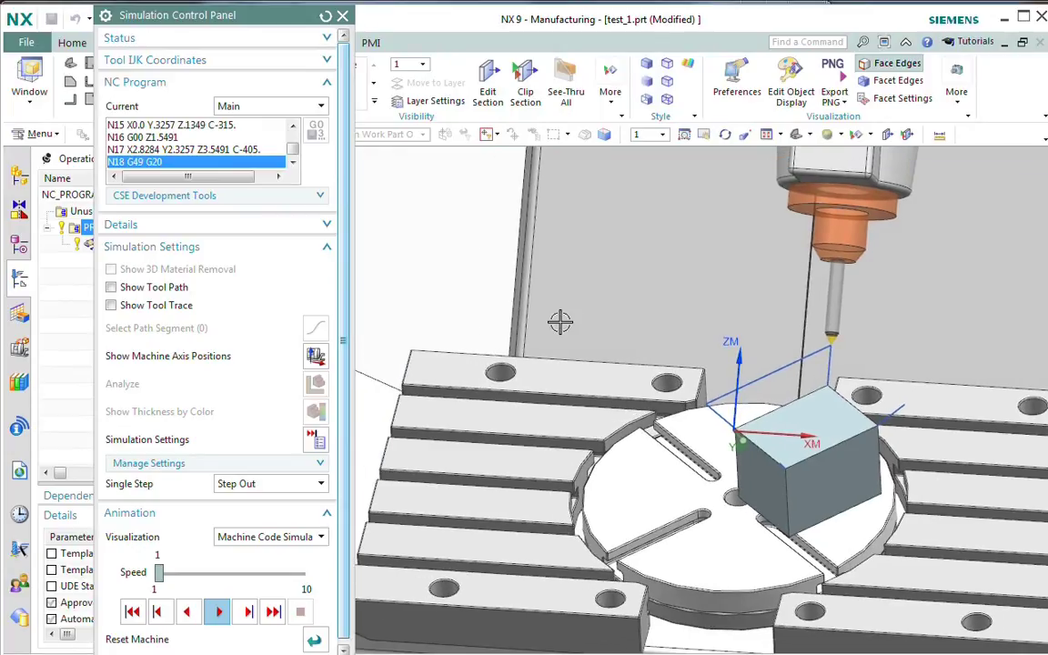